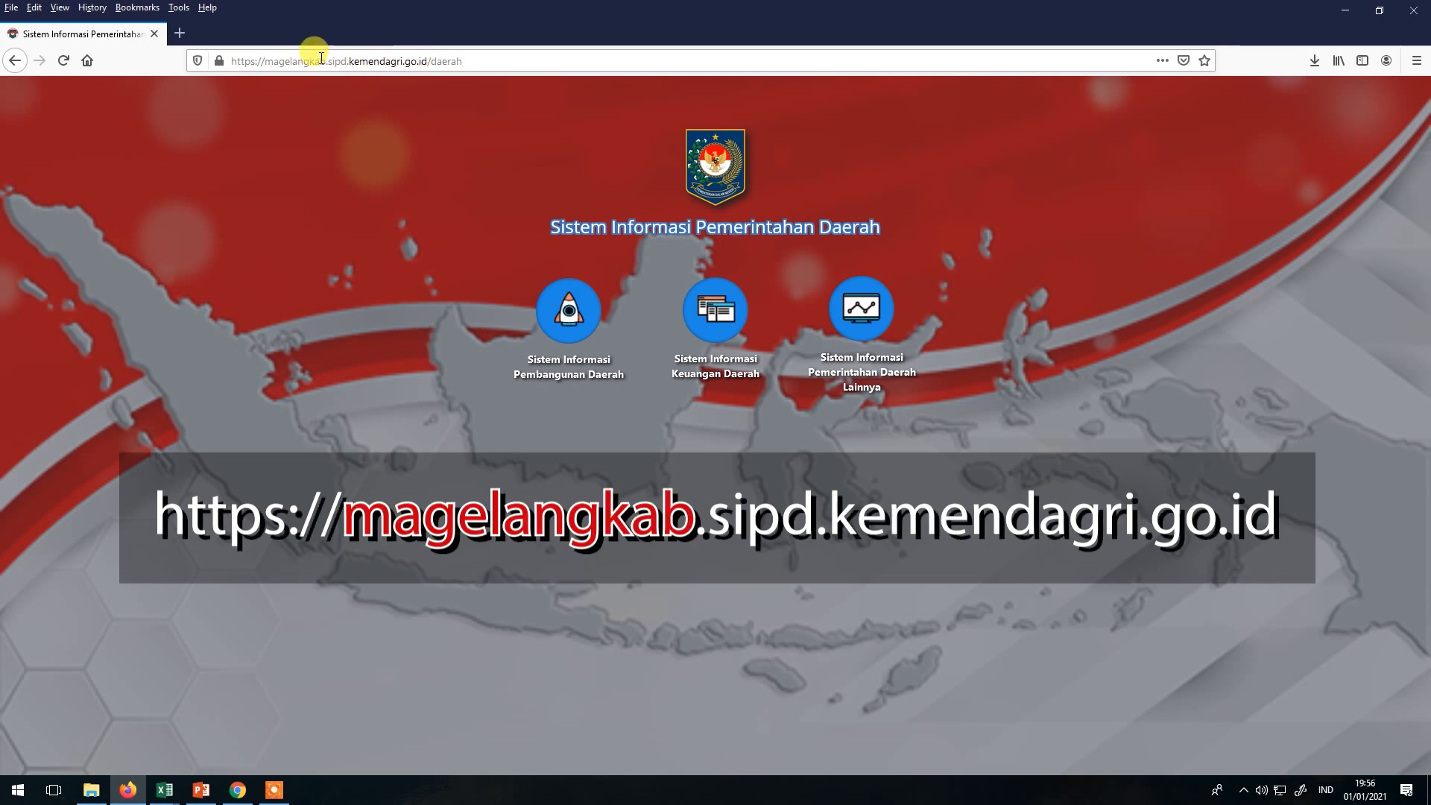
Highlight 'magelangkab' in the portal's address to show the region-specific subdomain.
{"action": "left_click_drag", "start_coordinate": [326, 61], "coordinate": [258, 53]}
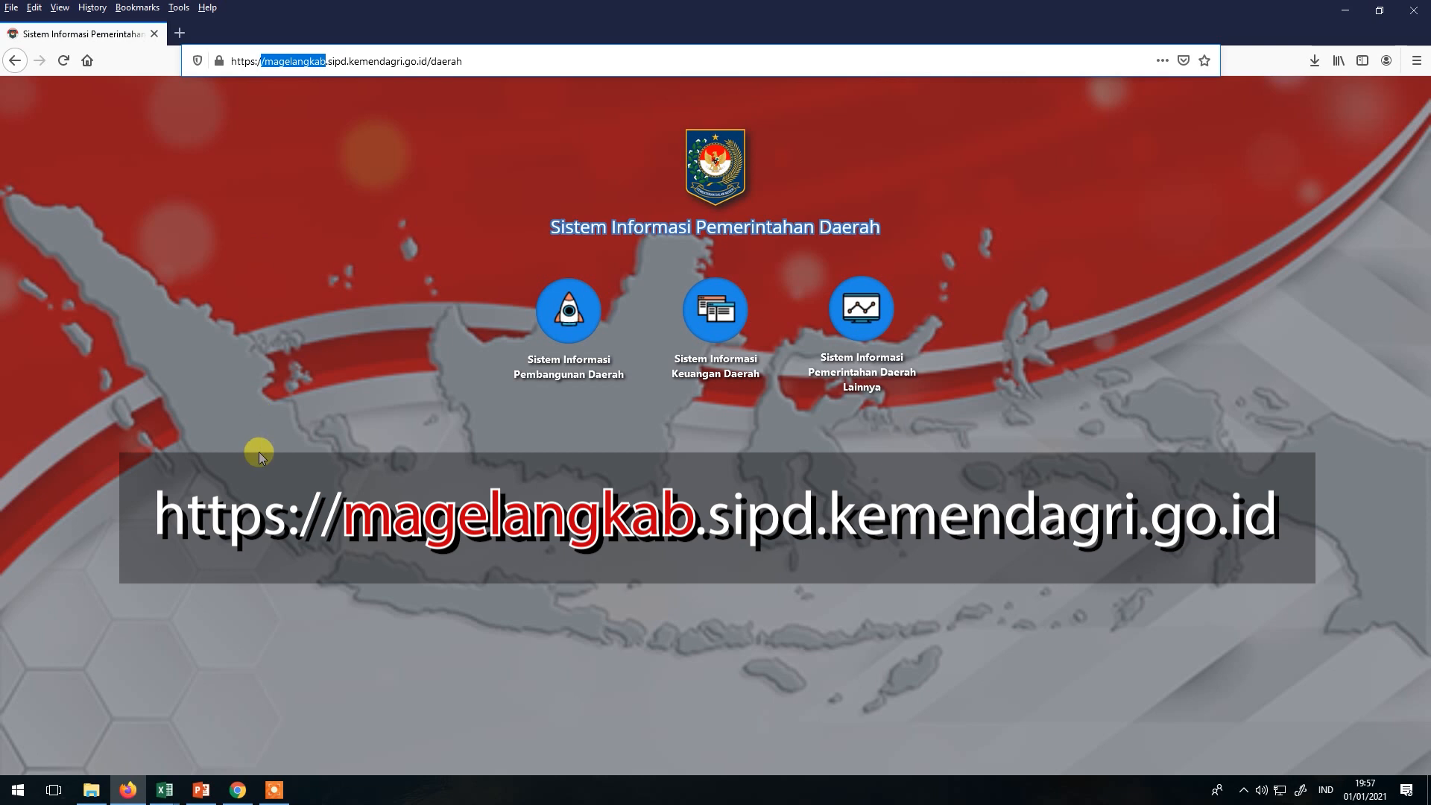
In Chrome, load sipd.kemendagri.go.id/siap to reach the central SIPD login page.
{"action": "left_click", "coordinate": [243, 792]}
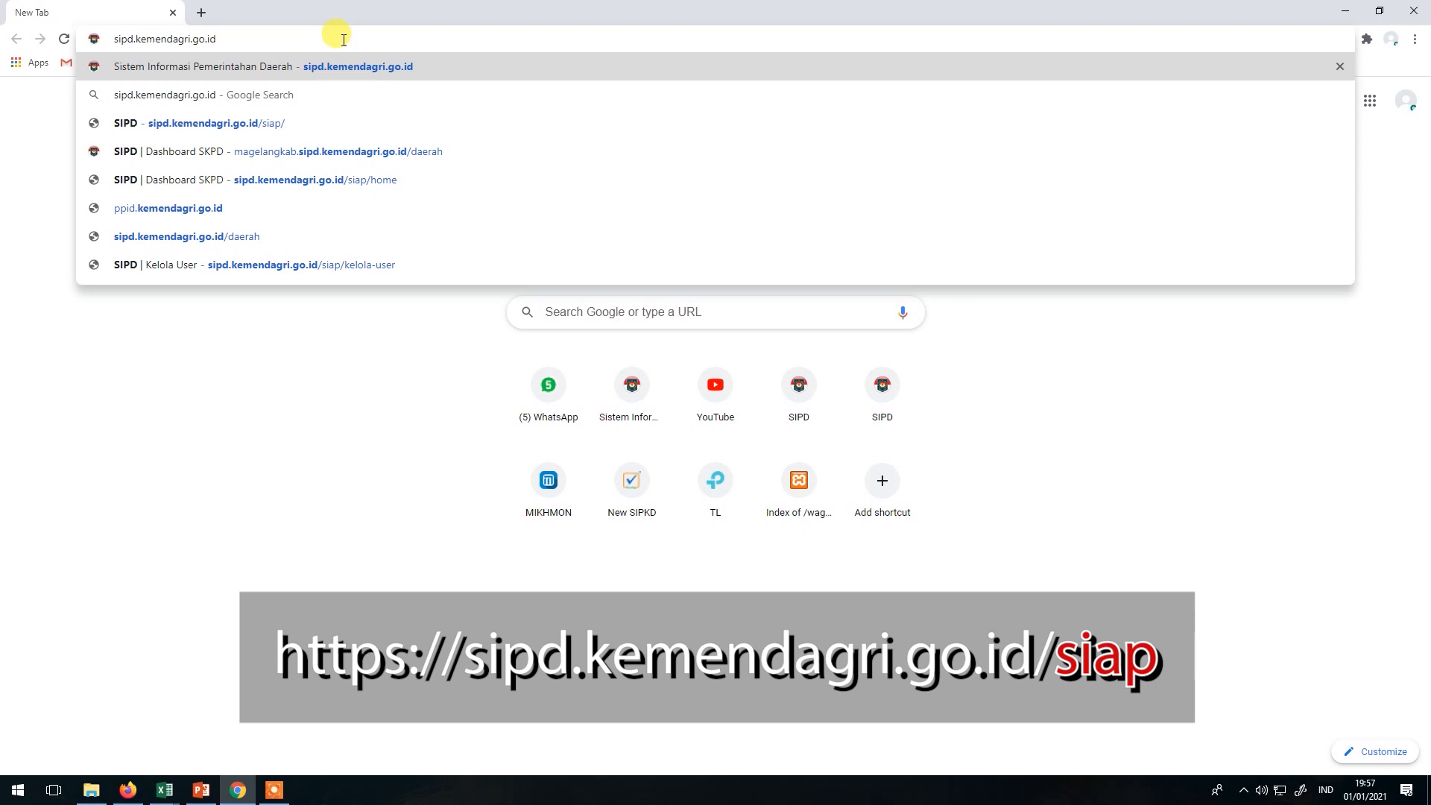
{"action": "type", "text": "/"}
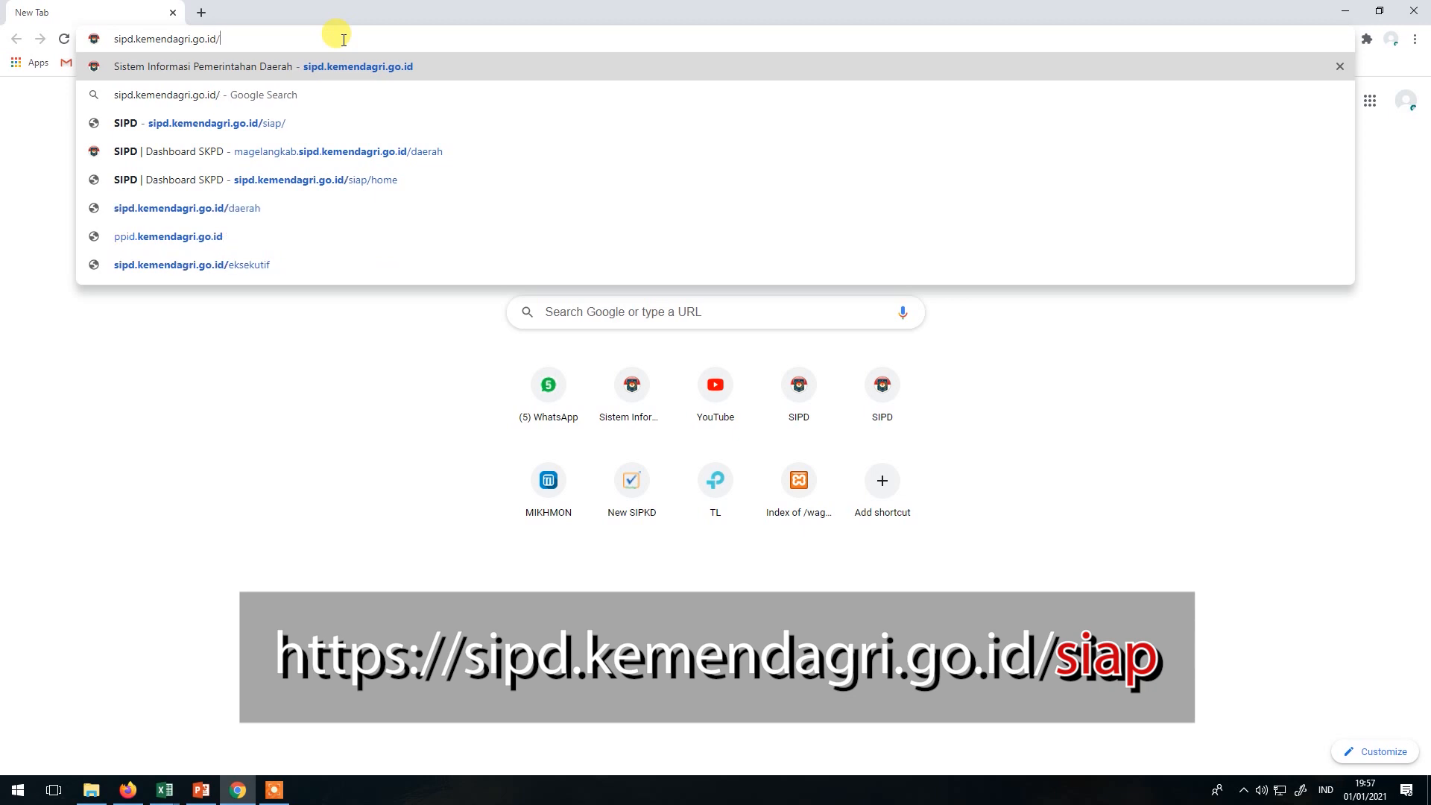
{"action": "type", "text": "siap"}
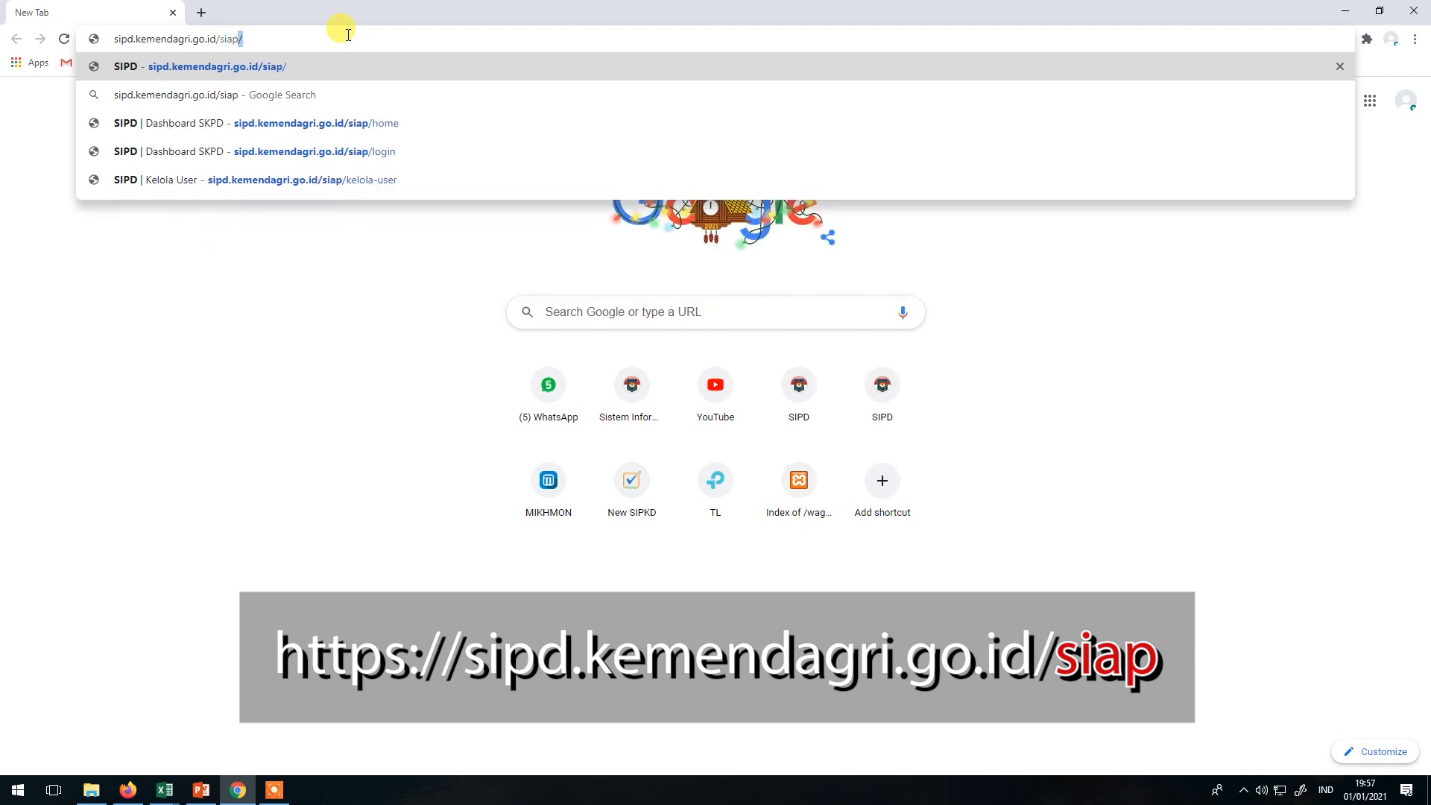
{"action": "key", "text": "Return"}
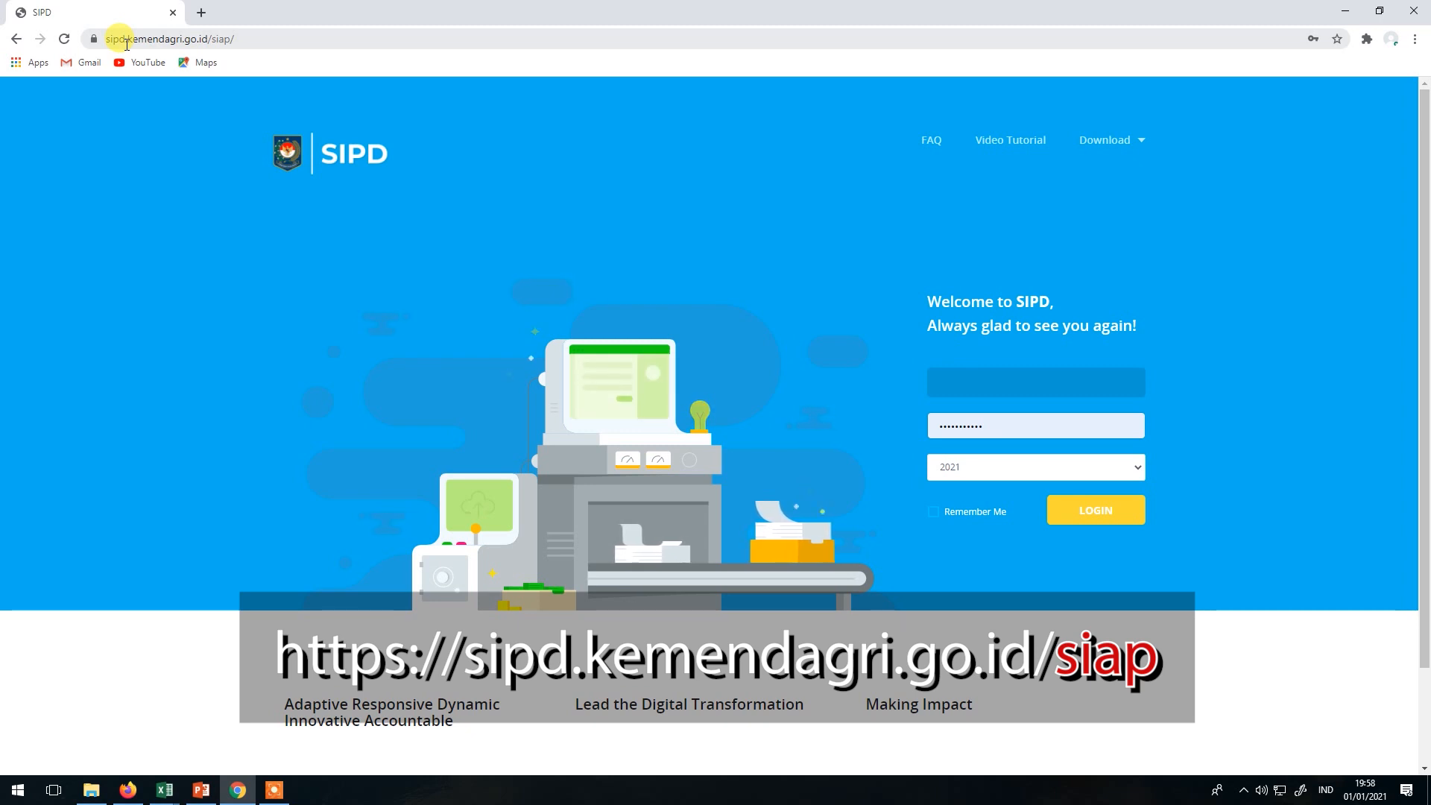
{"action": "left_click", "coordinate": [1003, 381]}
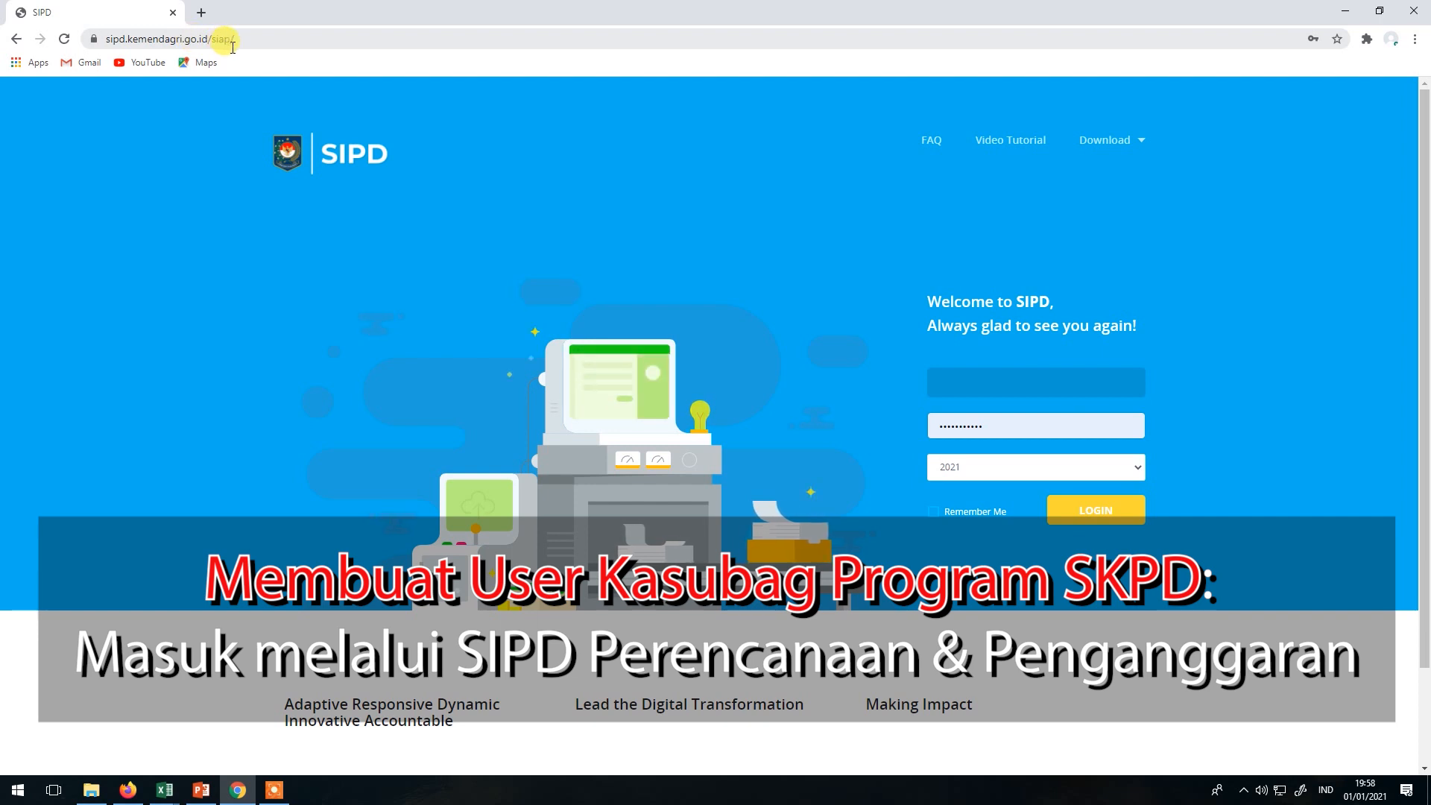
Switch between the Magelang portal in Firefox and the SIPD login in Chrome, ending on the portal.
{"action": "left_click", "coordinate": [134, 792]}
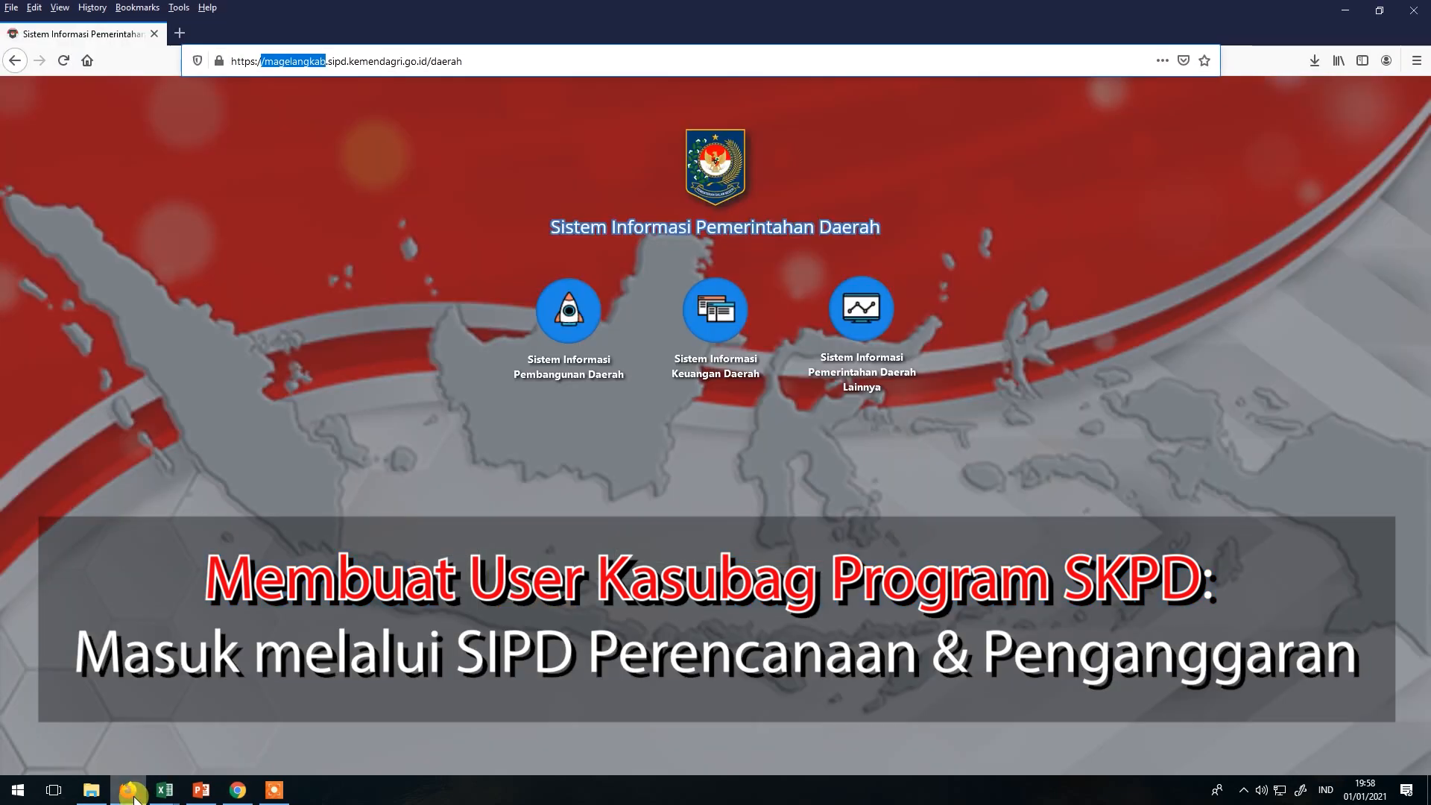
{"action": "left_click", "coordinate": [249, 118]}
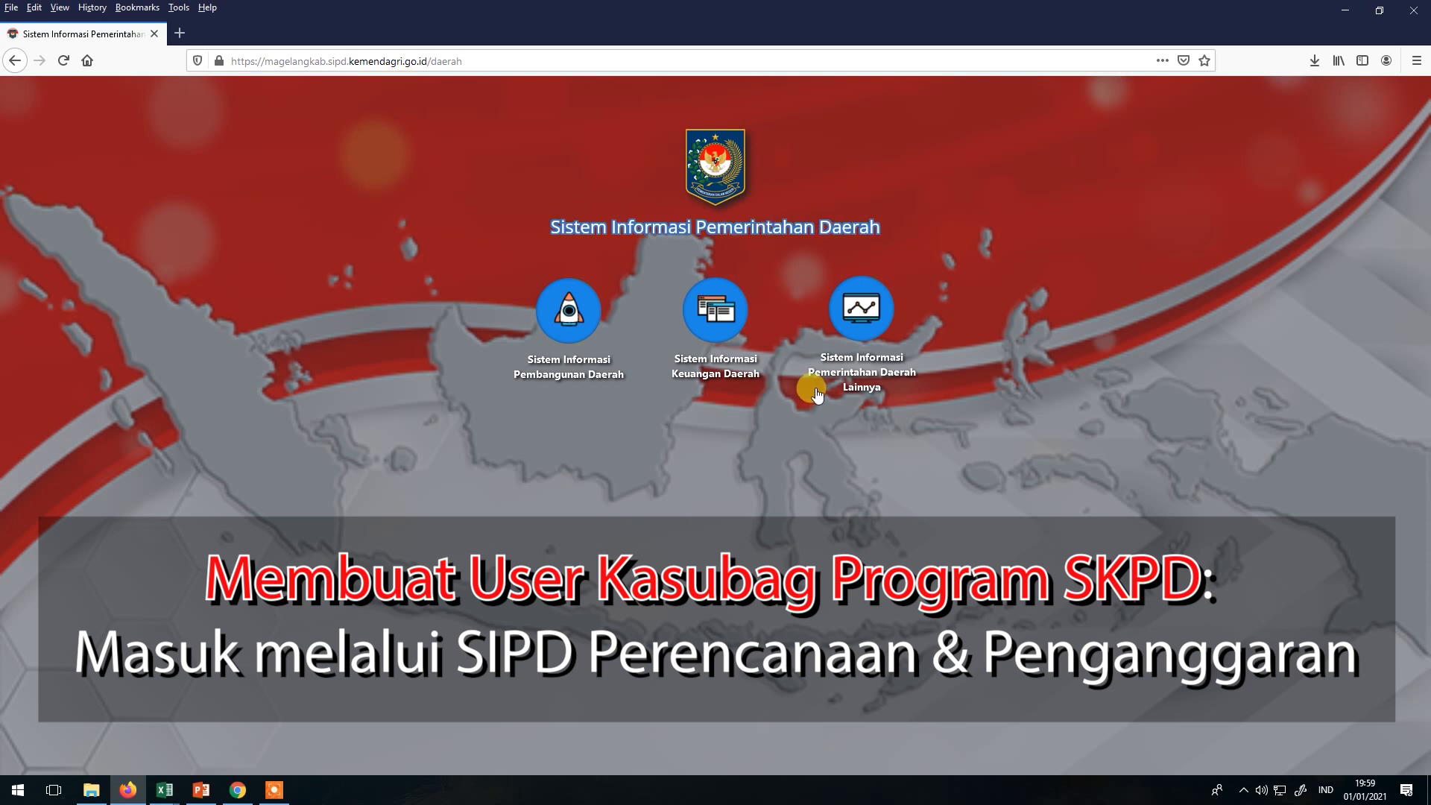
{"action": "left_click", "coordinate": [237, 791]}
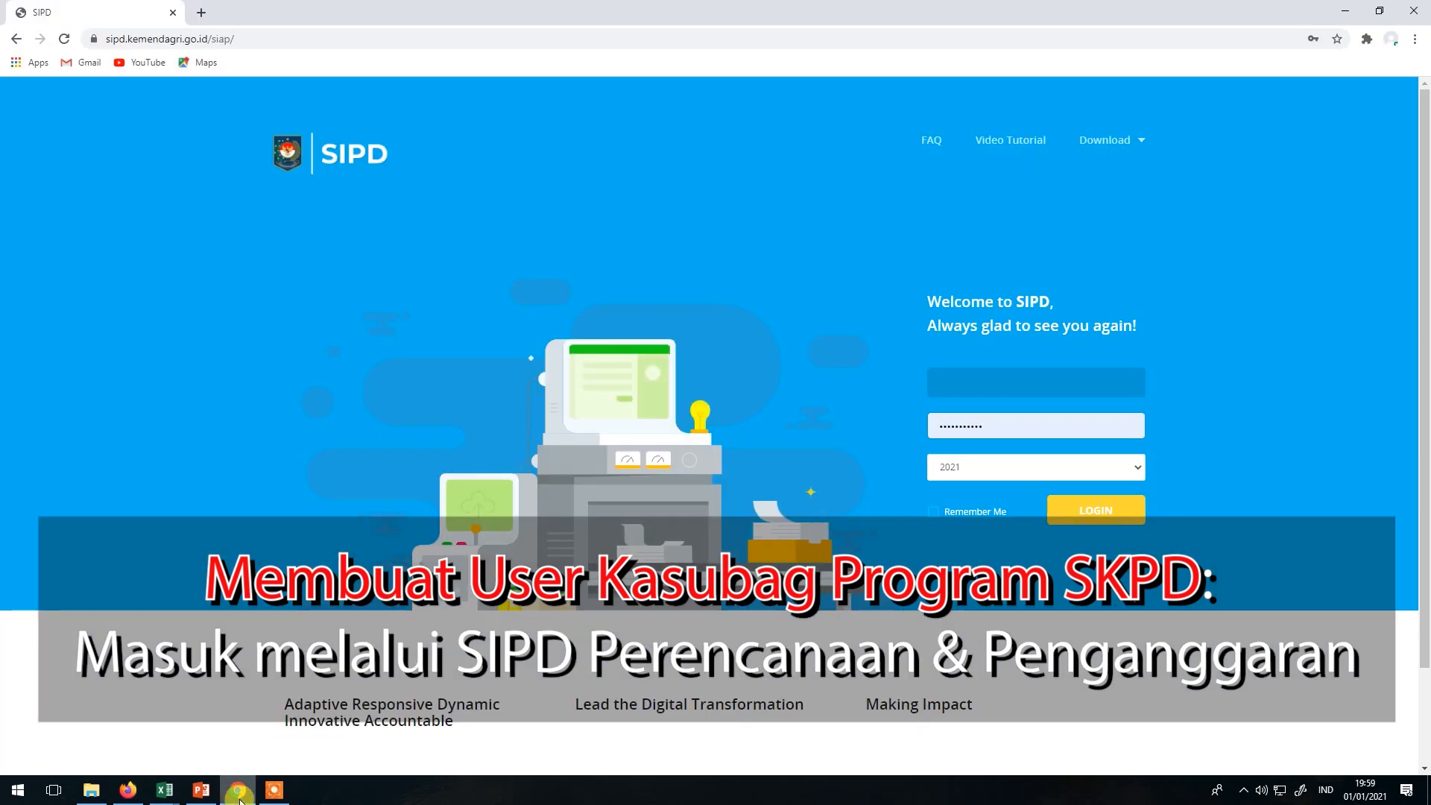
{"action": "left_click", "coordinate": [129, 790]}
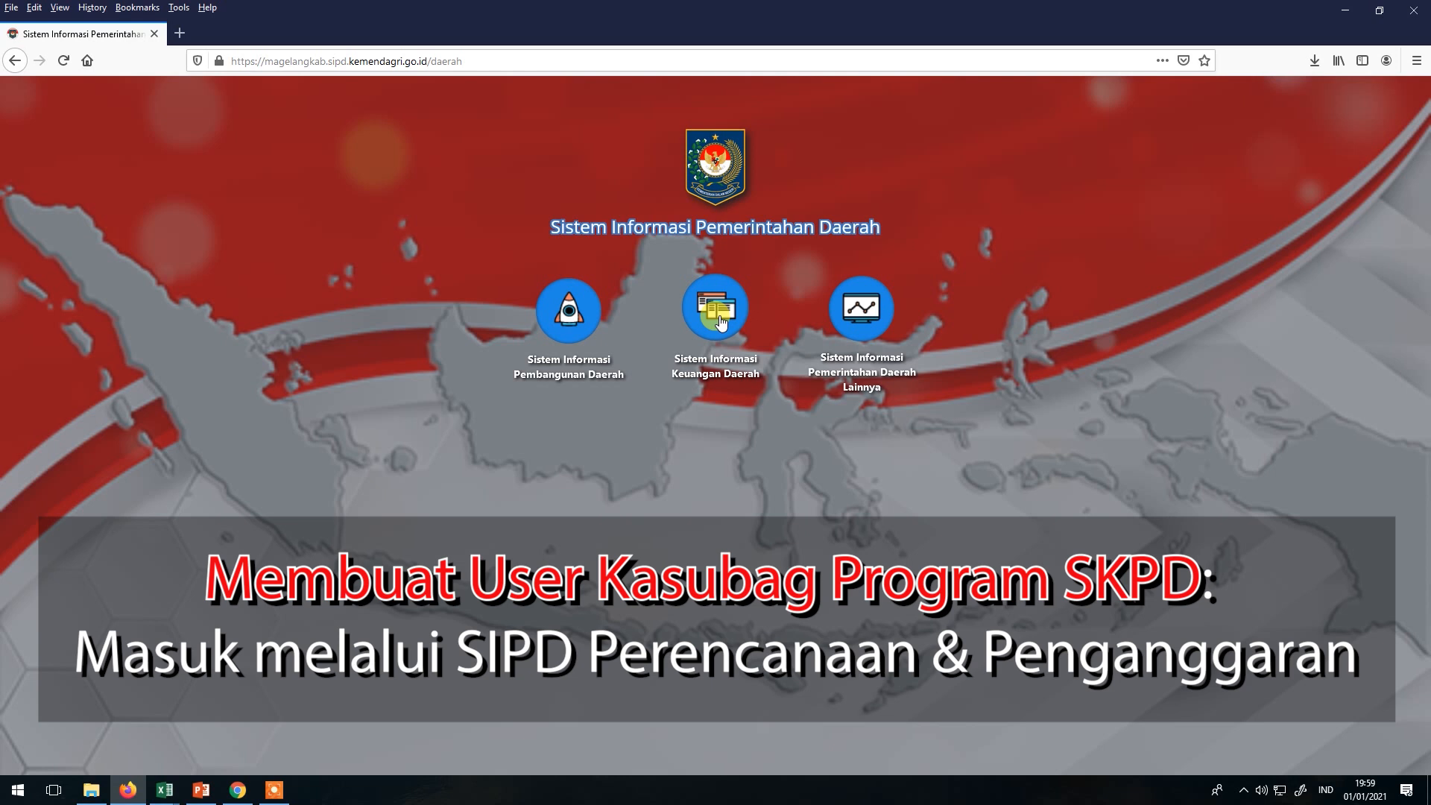
Log in to the Magelang Sistem Informasi Keuangan Daerah with a saved account's credentials.
{"action": "left_click", "coordinate": [720, 321]}
{"action": "left_click", "coordinate": [656, 434]}
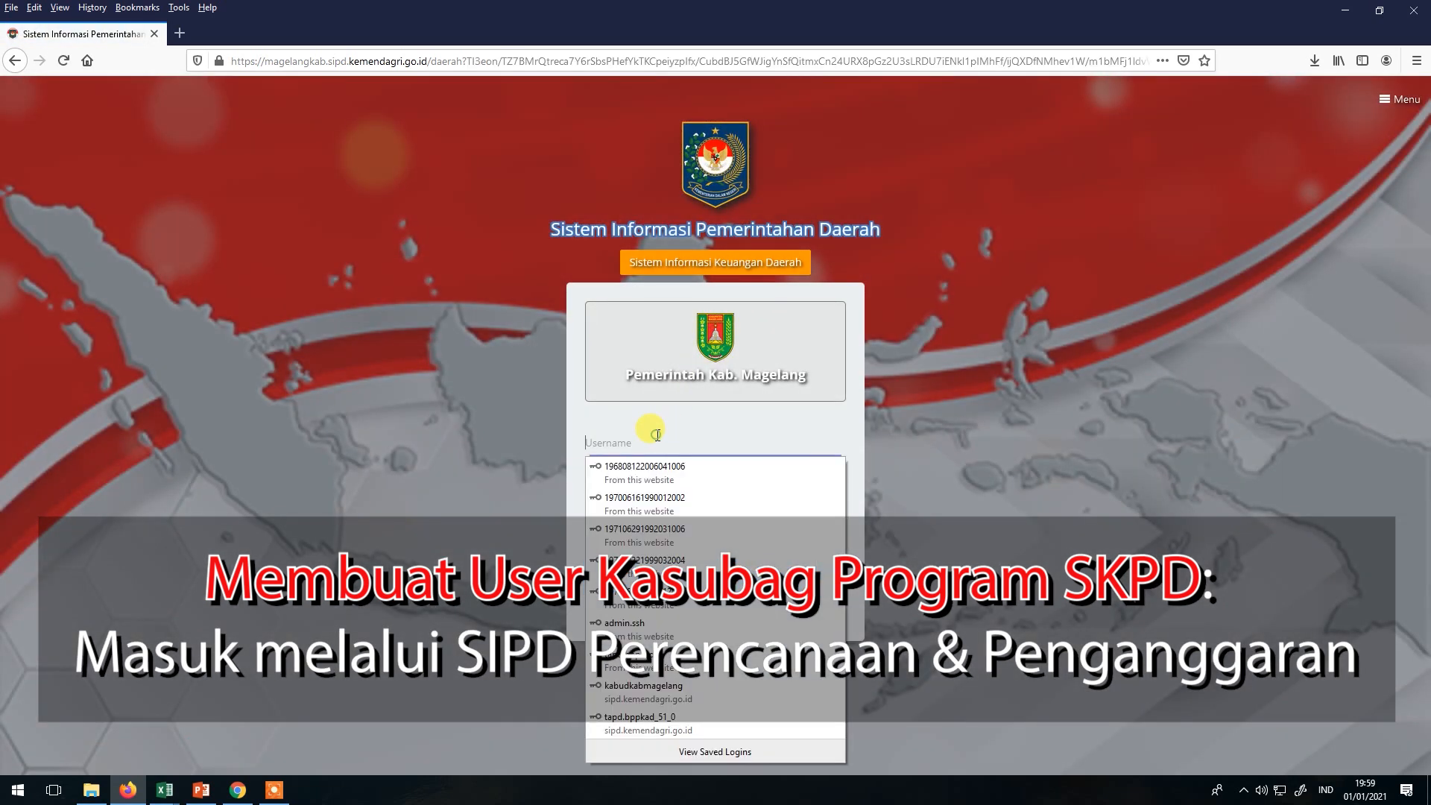
{"action": "left_click", "coordinate": [654, 496]}
{"action": "left_click_drag", "start_coordinate": [704, 444], "coordinate": [543, 421]}
{"action": "left_click", "coordinate": [714, 390]}
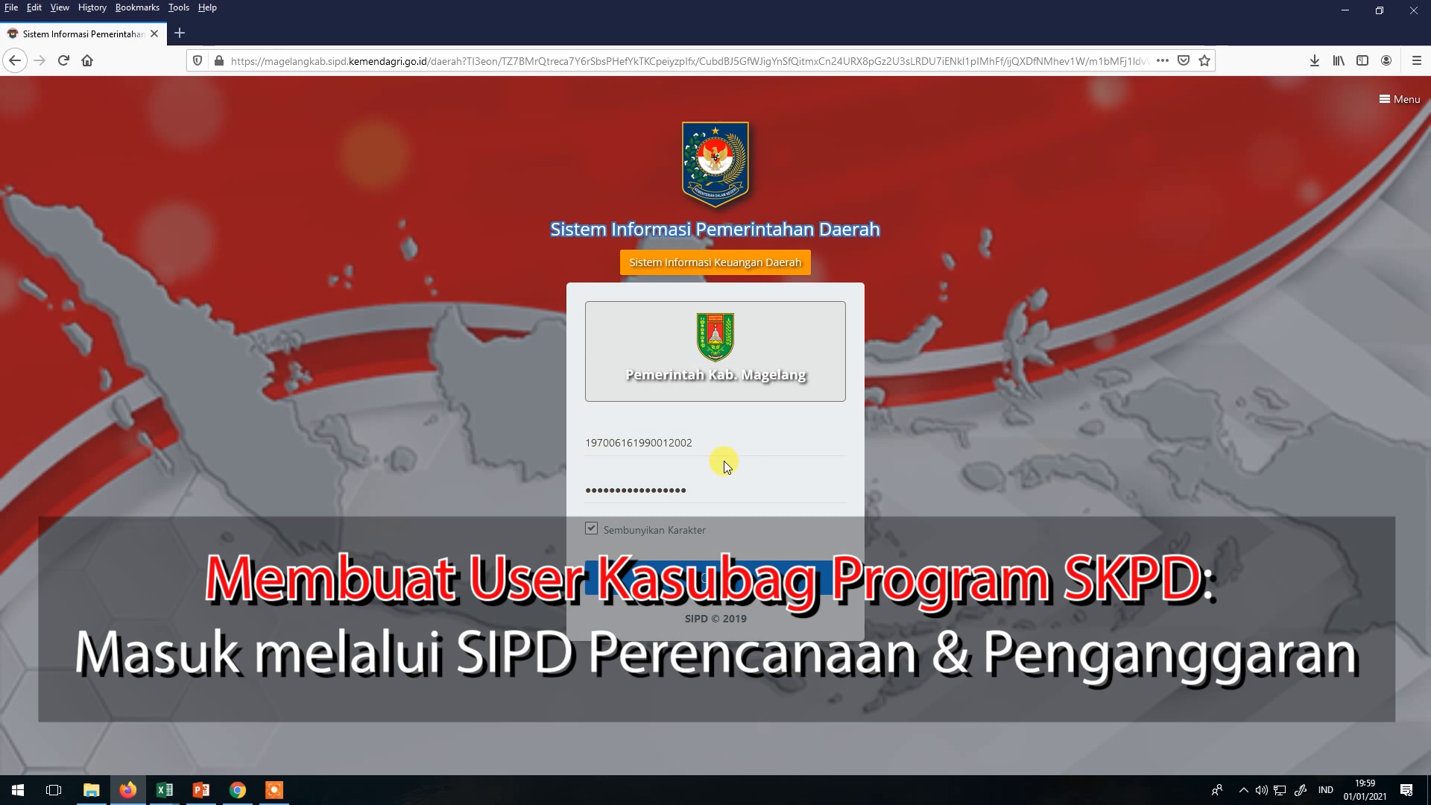
{"action": "left_click", "coordinate": [681, 567]}
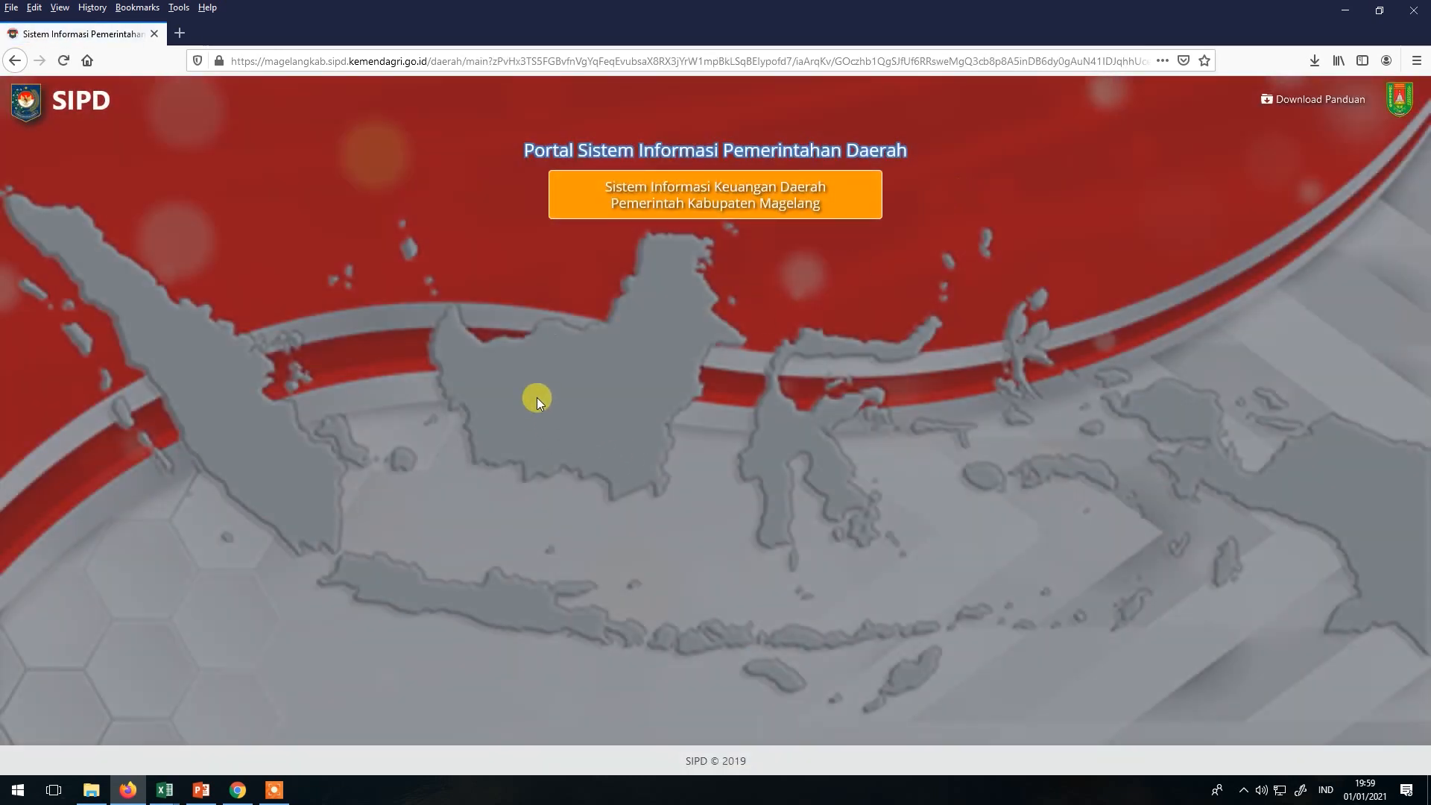
Open the 2021 budgeting dashboard, then go to Penatausahaan from the side menu.
{"action": "left_click", "coordinate": [555, 267]}
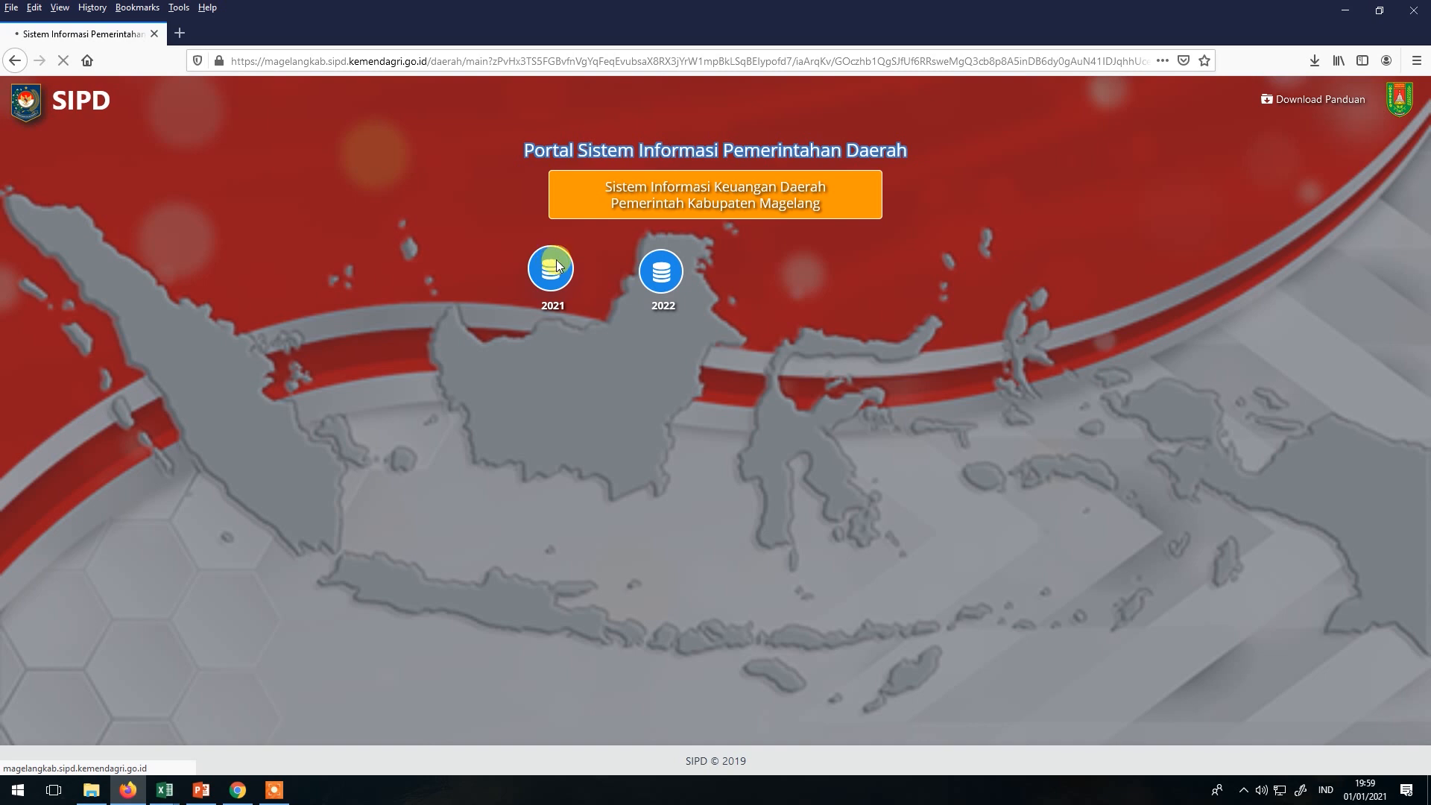
{"action": "left_click", "coordinate": [201, 104]}
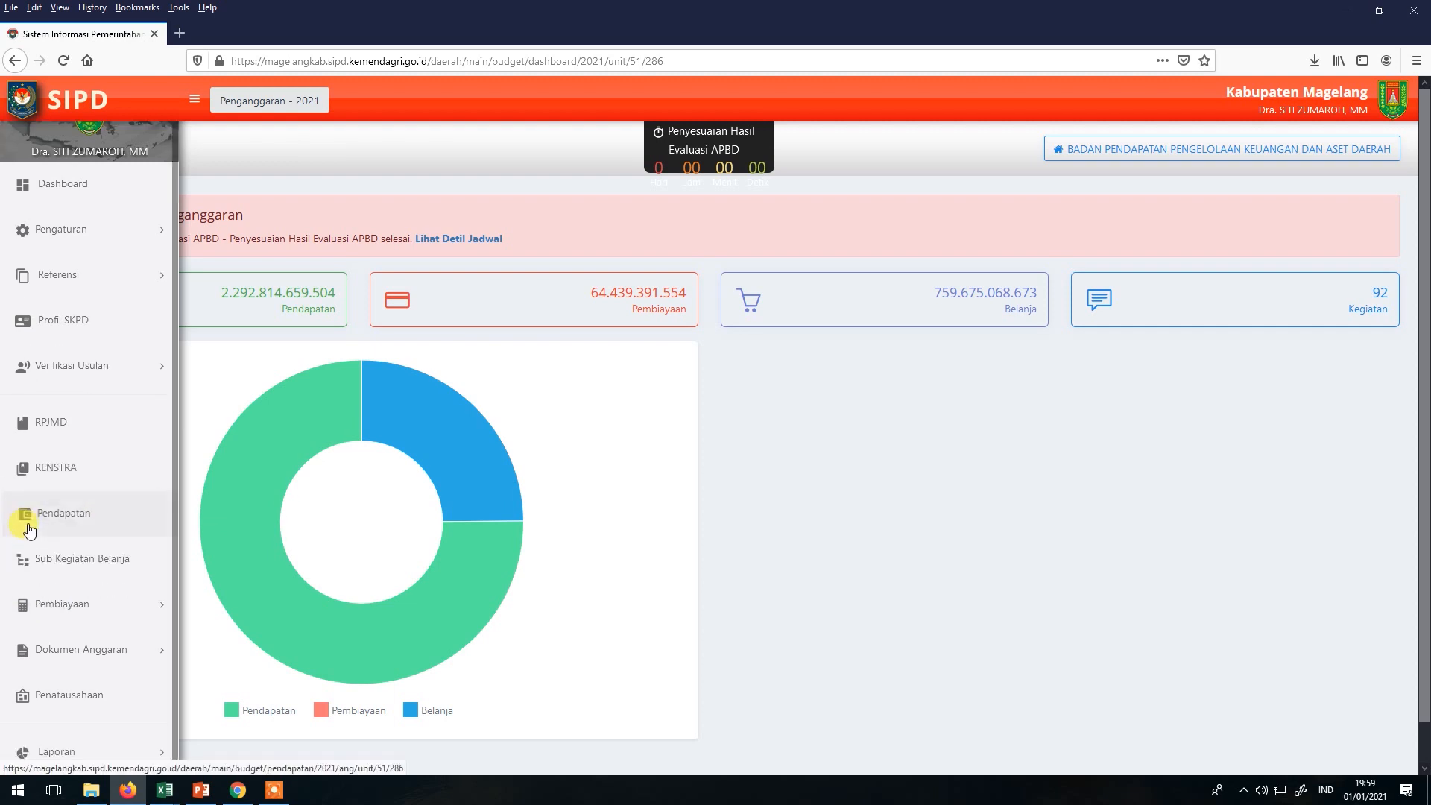
{"action": "scroll", "coordinate": [75, 693], "scroll_direction": "down", "scroll_amount": 1}
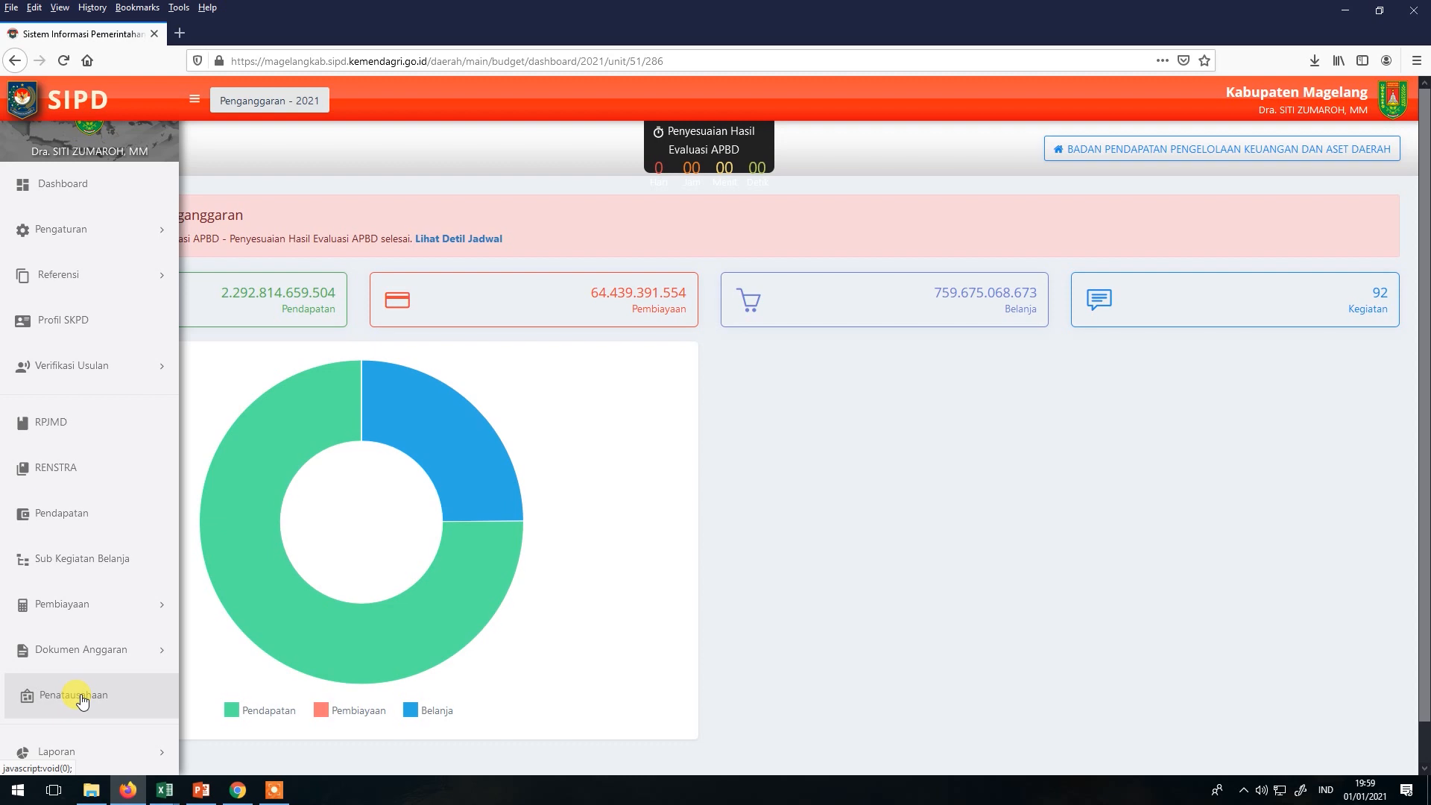
{"action": "left_click", "coordinate": [82, 700]}
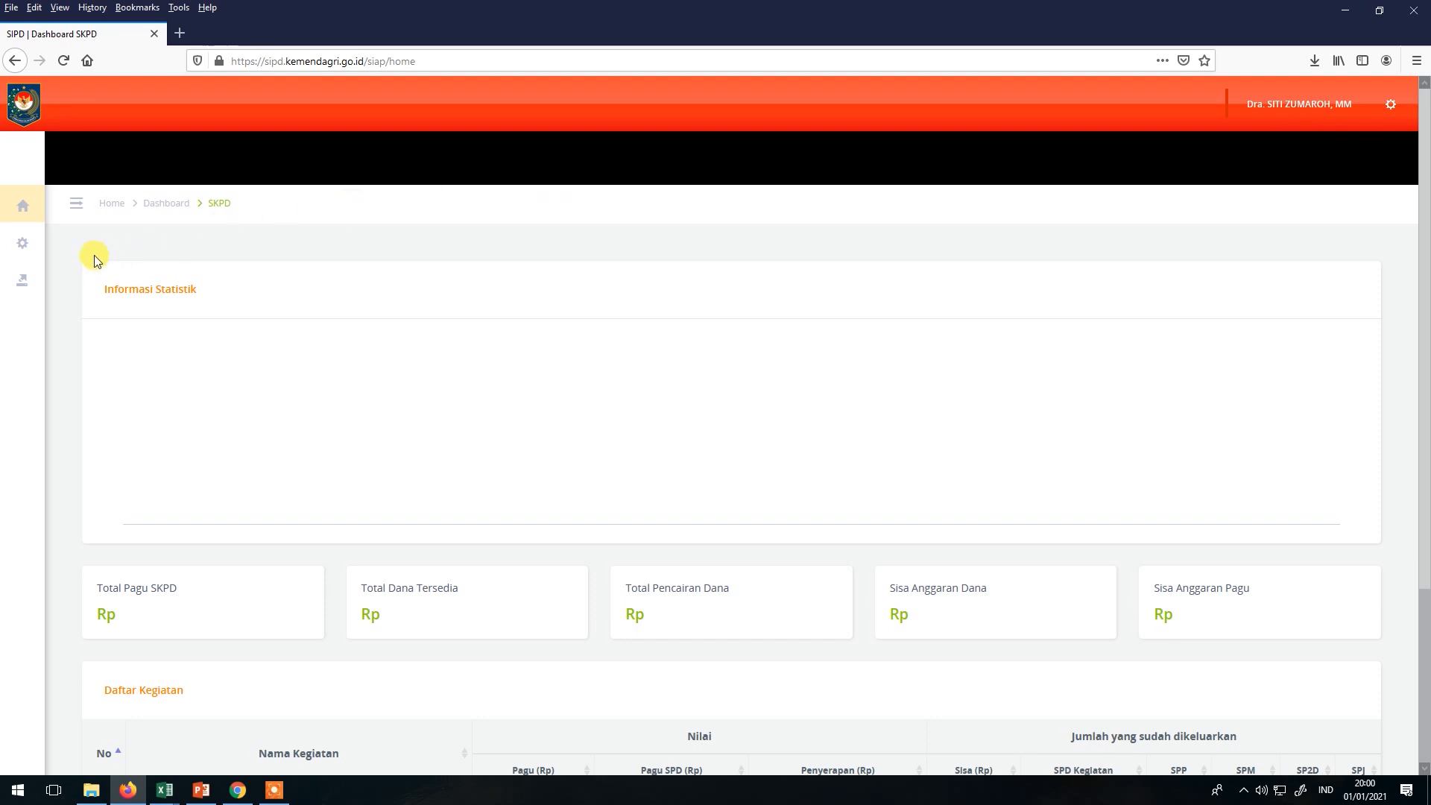
Open Pengaturan > Kelola User's empty Registrasi User form, then switch to the PowerPoint roles slide.
{"action": "mouse_move", "coordinate": [37, 254]}
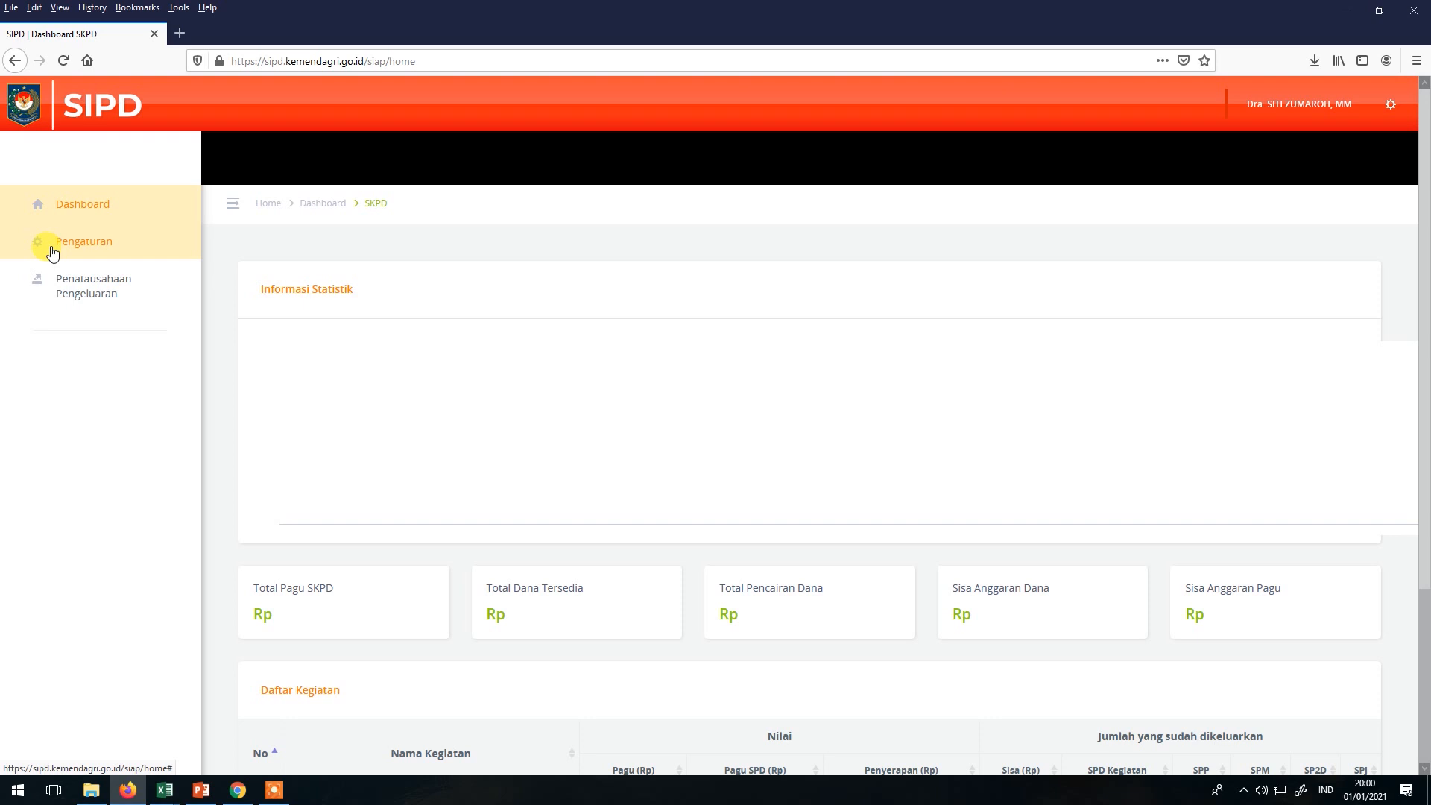
{"action": "left_click", "coordinate": [52, 252]}
{"action": "left_click", "coordinate": [69, 292]}
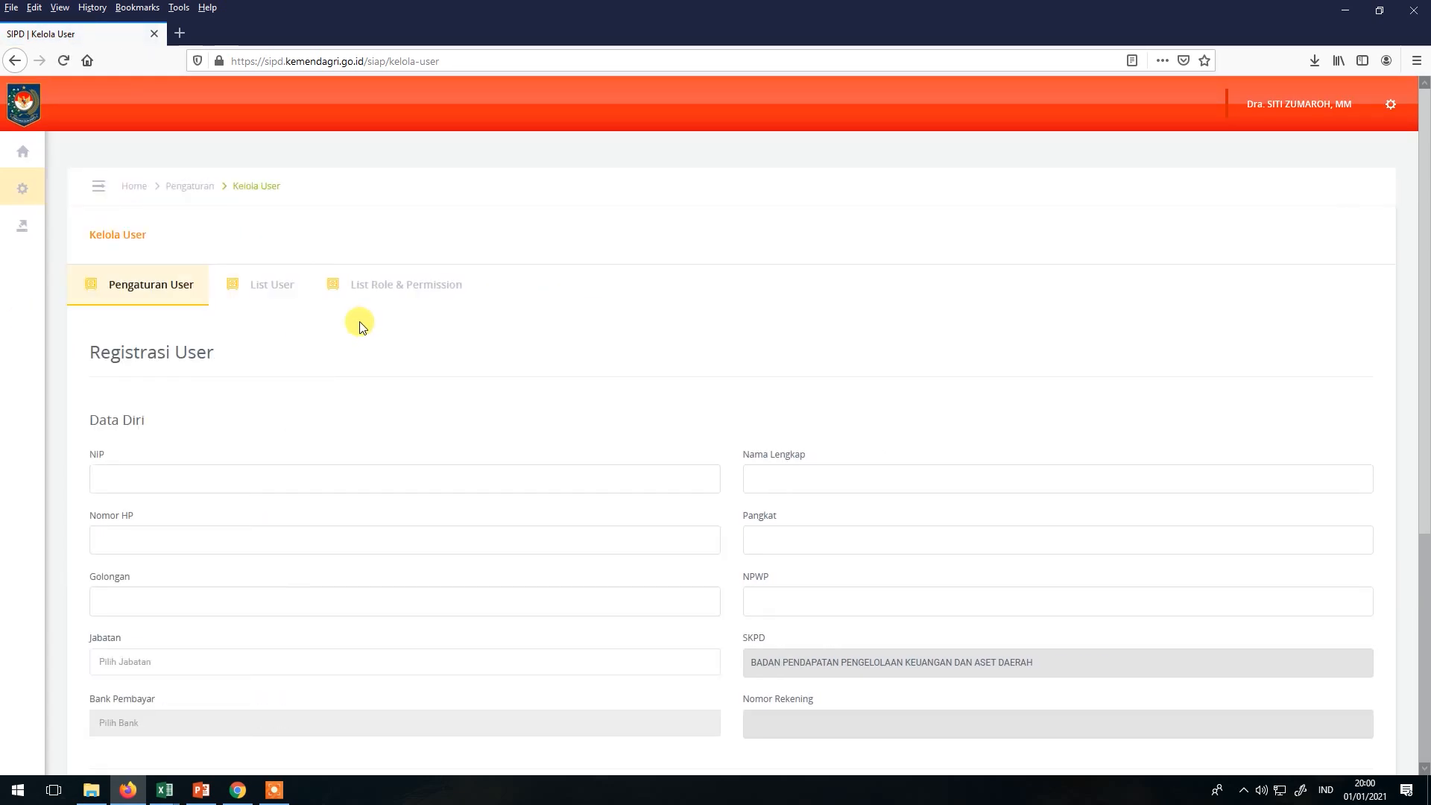
{"action": "left_click", "coordinate": [201, 791]}
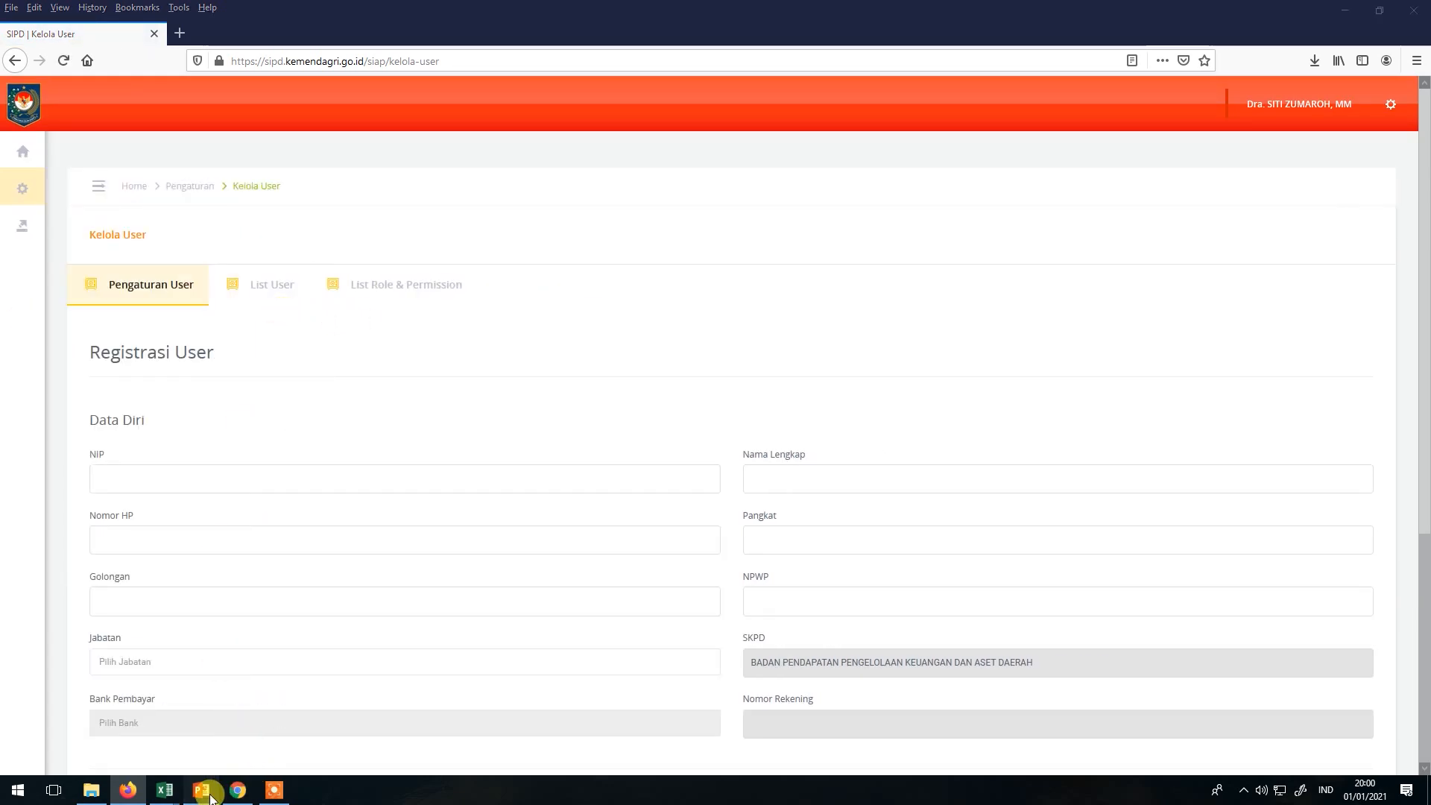
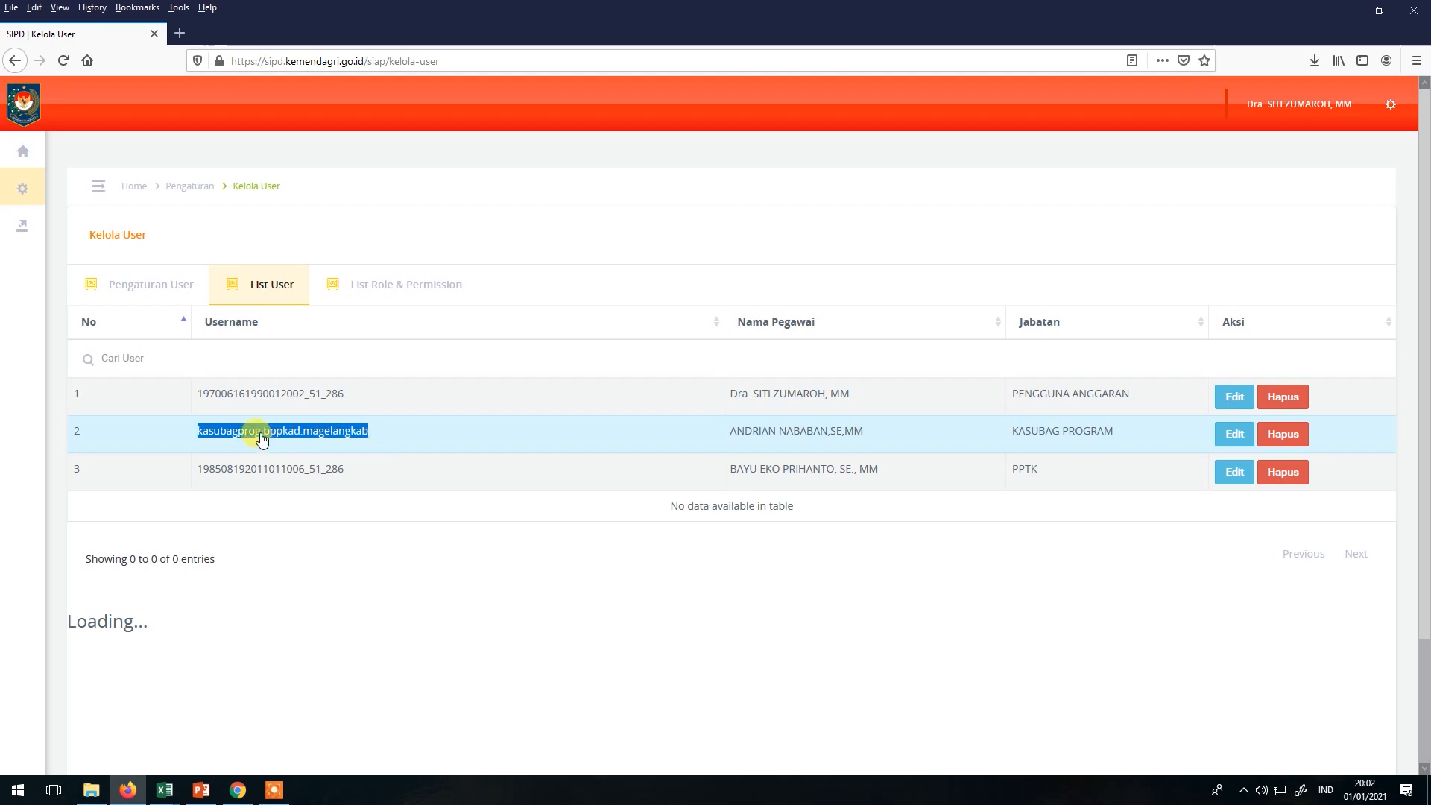
Highlight the first user's username, then bring up the blank Registrasi User form.
{"action": "left_click_drag", "start_coordinate": [202, 406], "coordinate": [352, 415]}
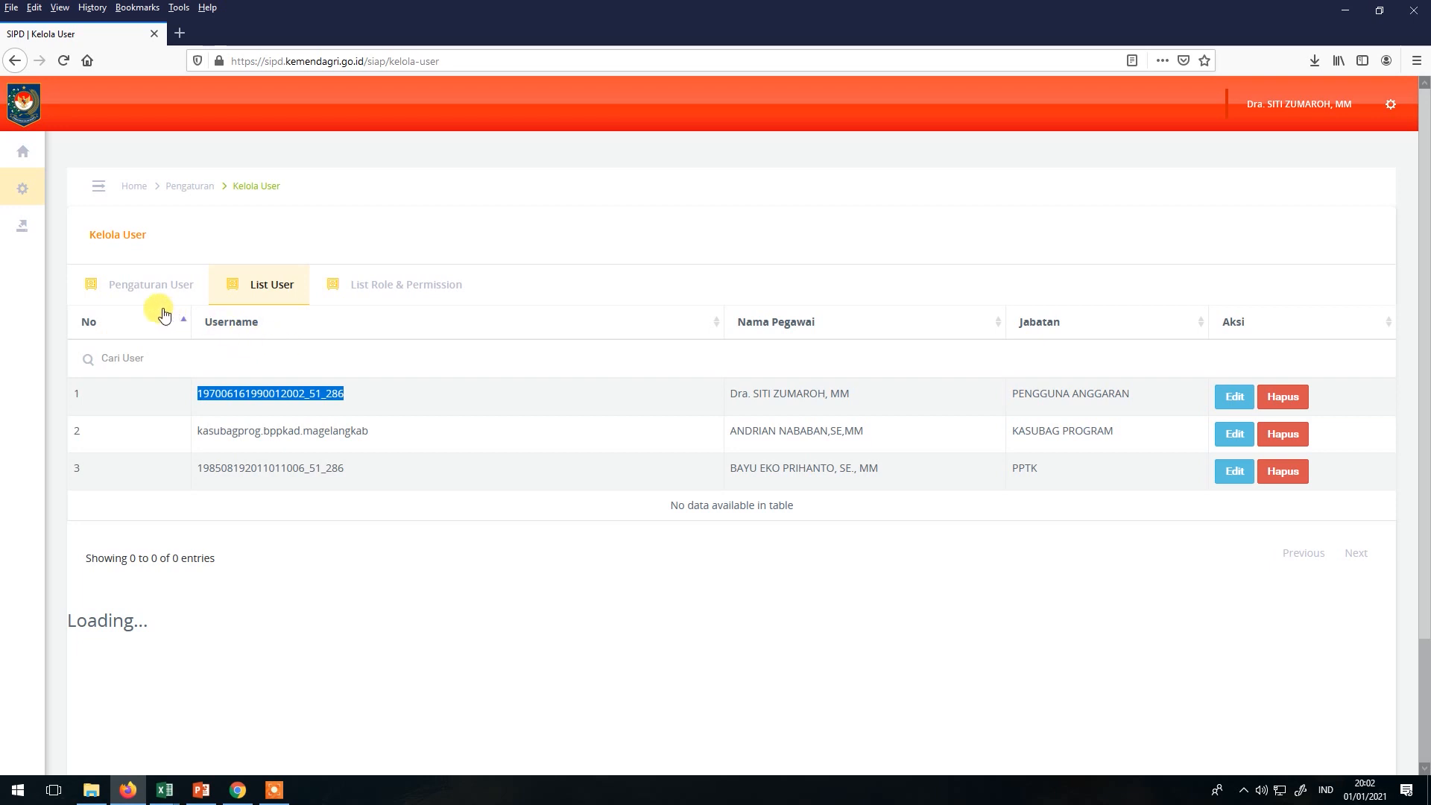
{"action": "left_click", "coordinate": [152, 289]}
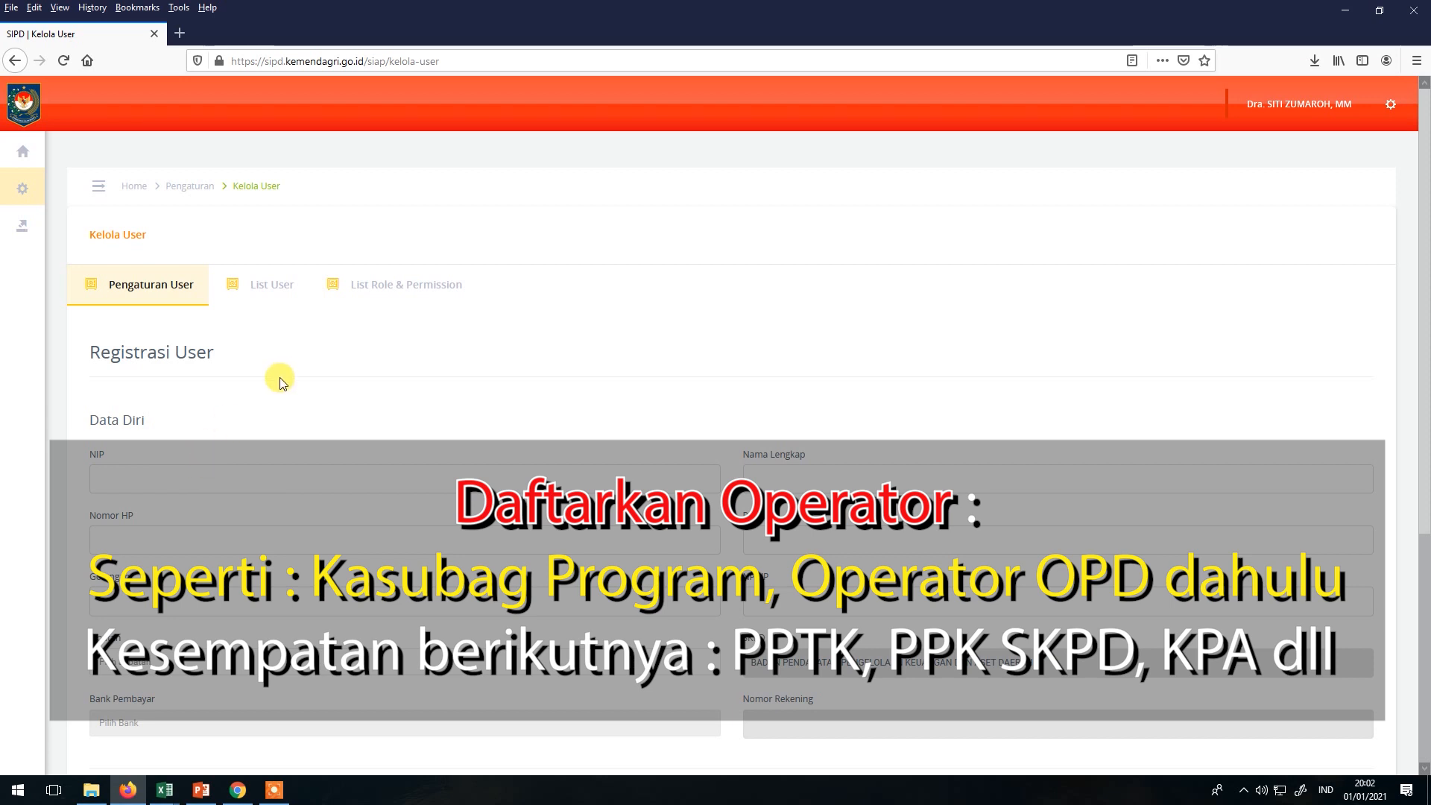
Return from the third user's account to Kelola User's List User.
{"action": "key", "text": "alt+Tab"}
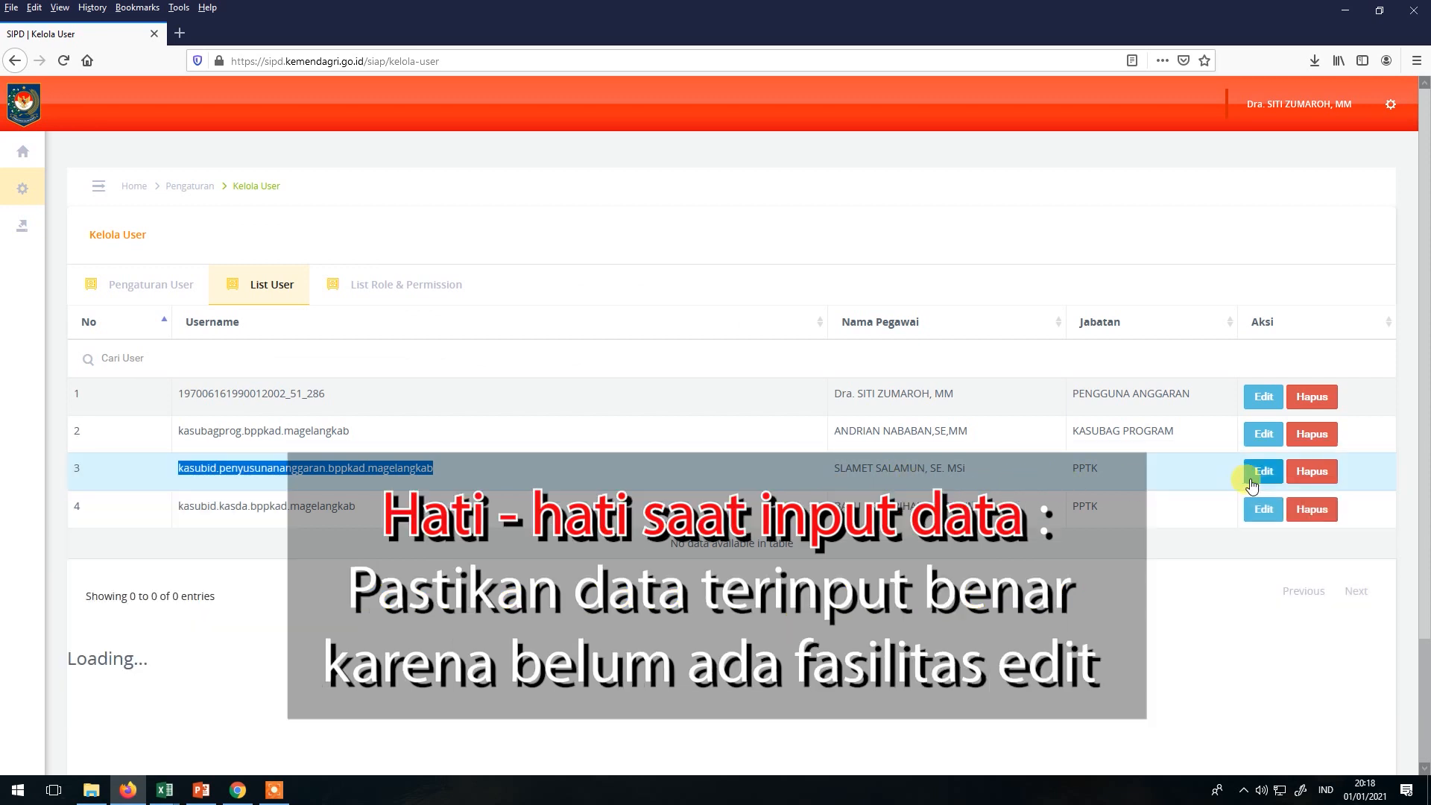
{"action": "left_click", "coordinate": [1257, 482]}
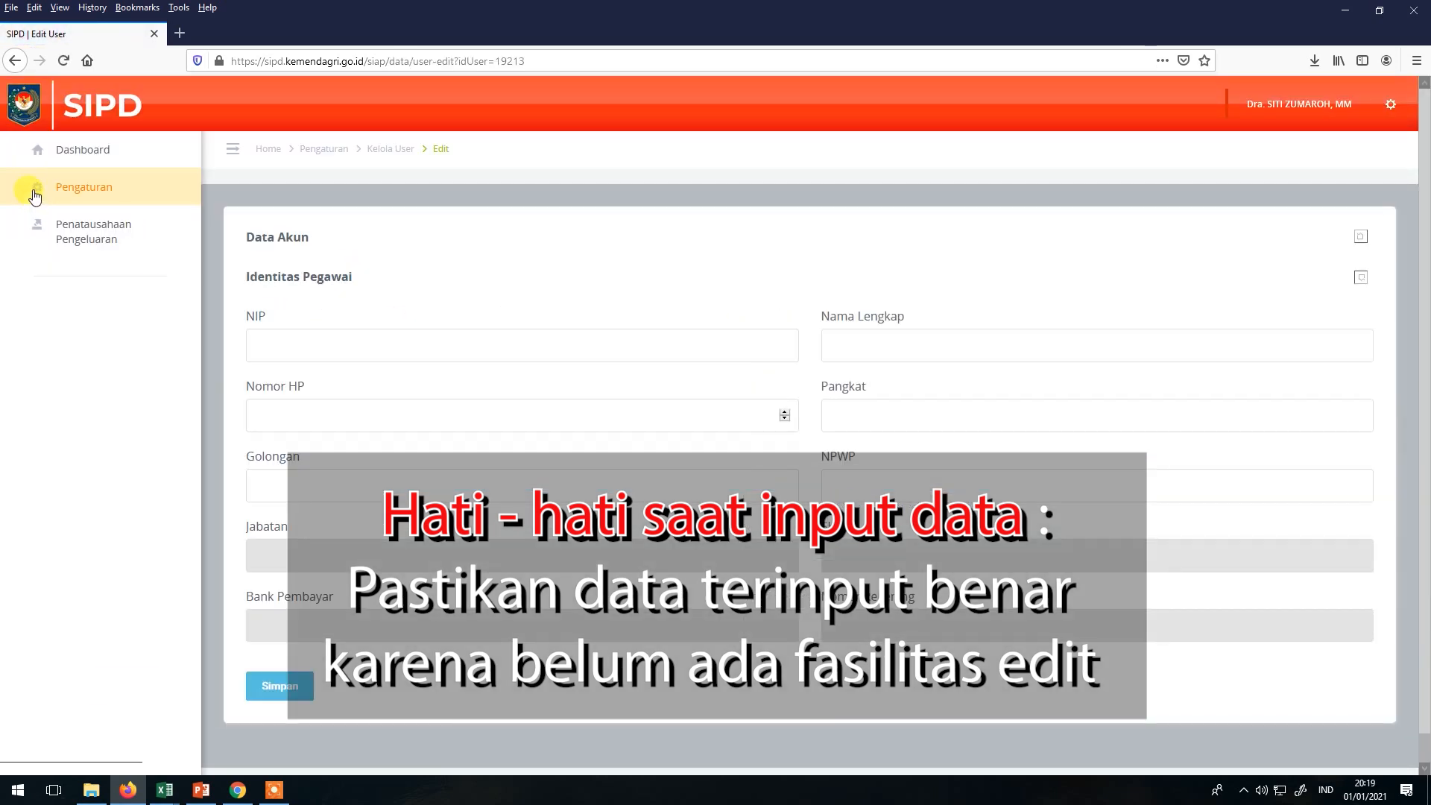
{"action": "left_click", "coordinate": [36, 193]}
{"action": "left_click", "coordinate": [51, 224]}
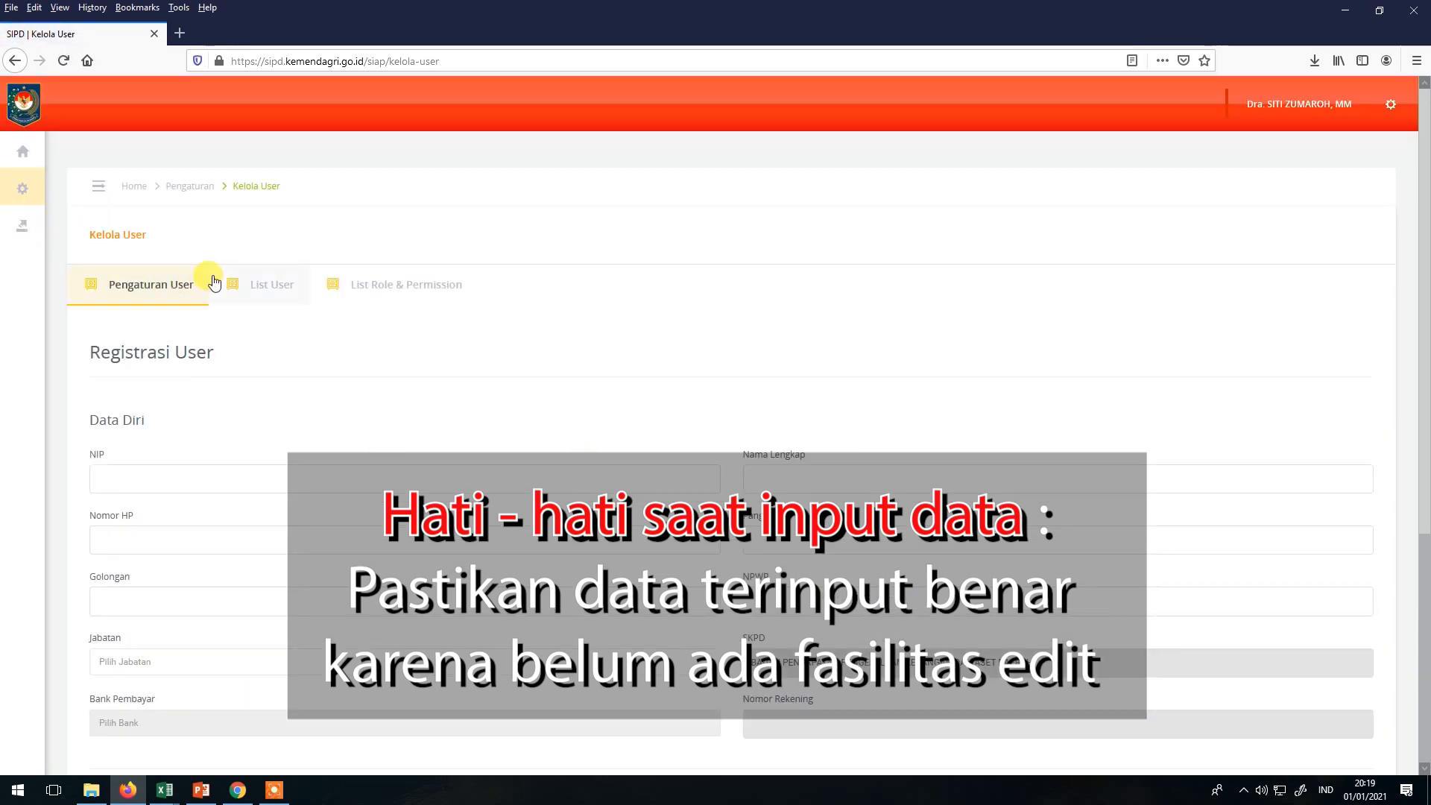
{"action": "left_click", "coordinate": [250, 283]}
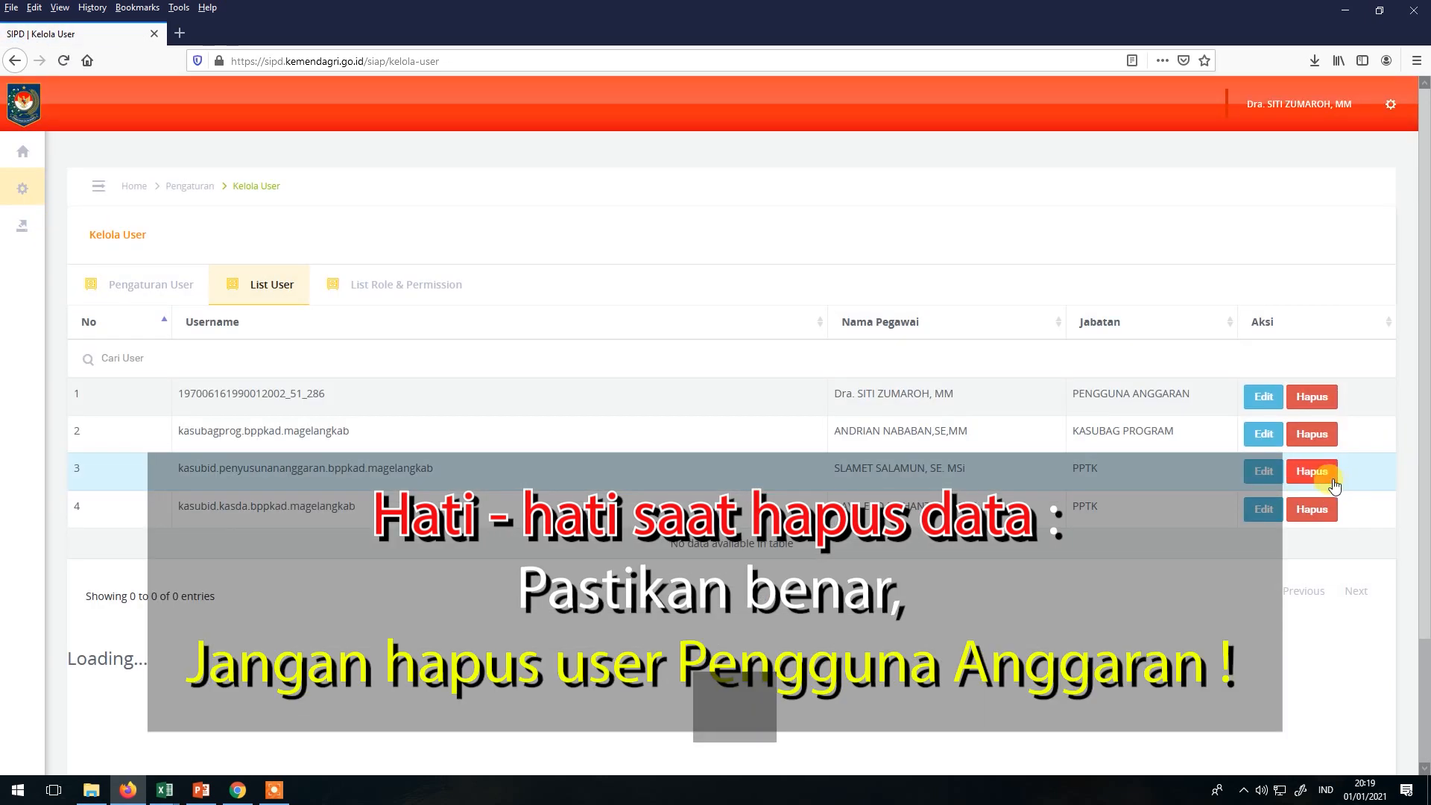
Delete the third user account, a PPTK, and reopen the blank registration form.
{"action": "left_click", "coordinate": [1312, 471]}
{"action": "left_click", "coordinate": [671, 498]}
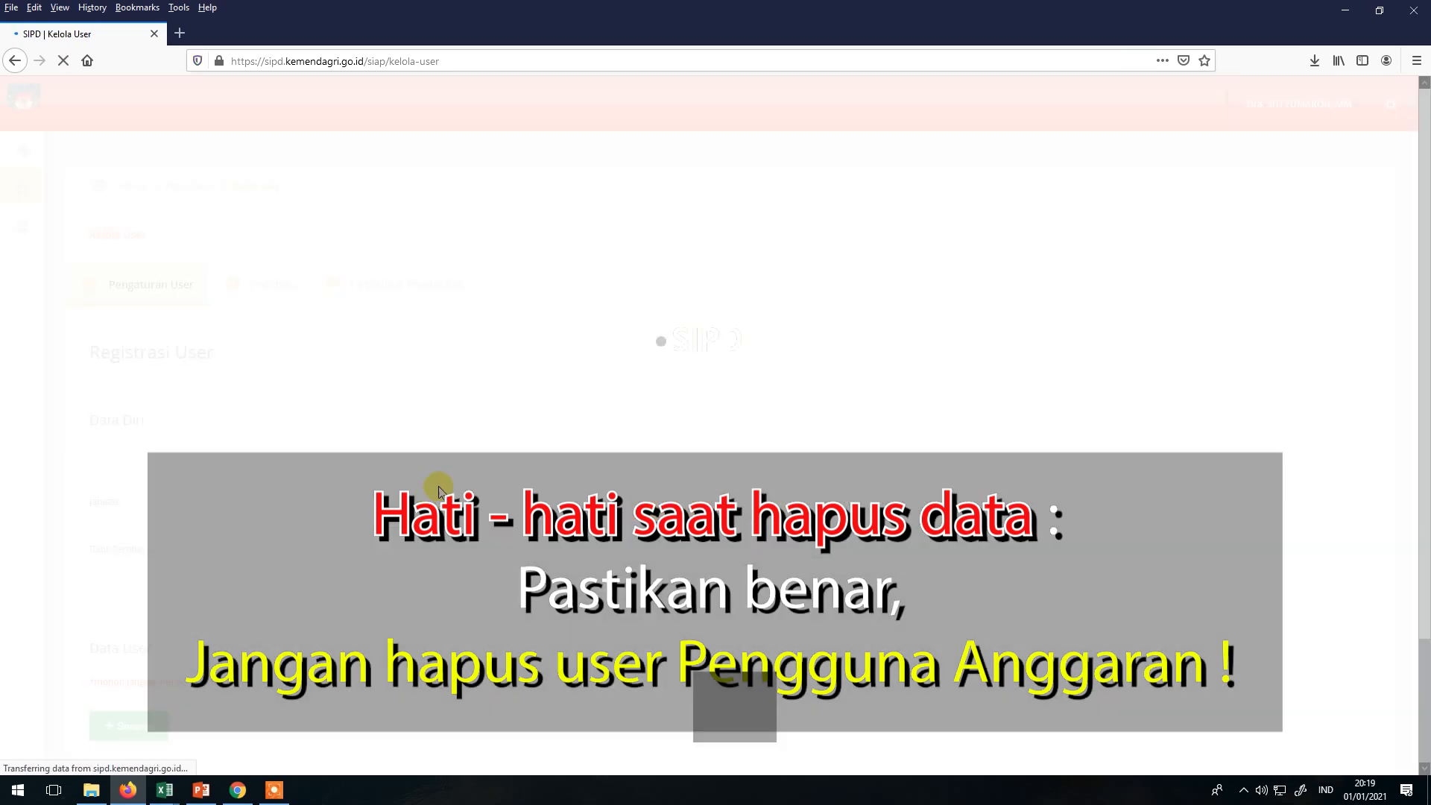
{"action": "left_click", "coordinate": [213, 299]}
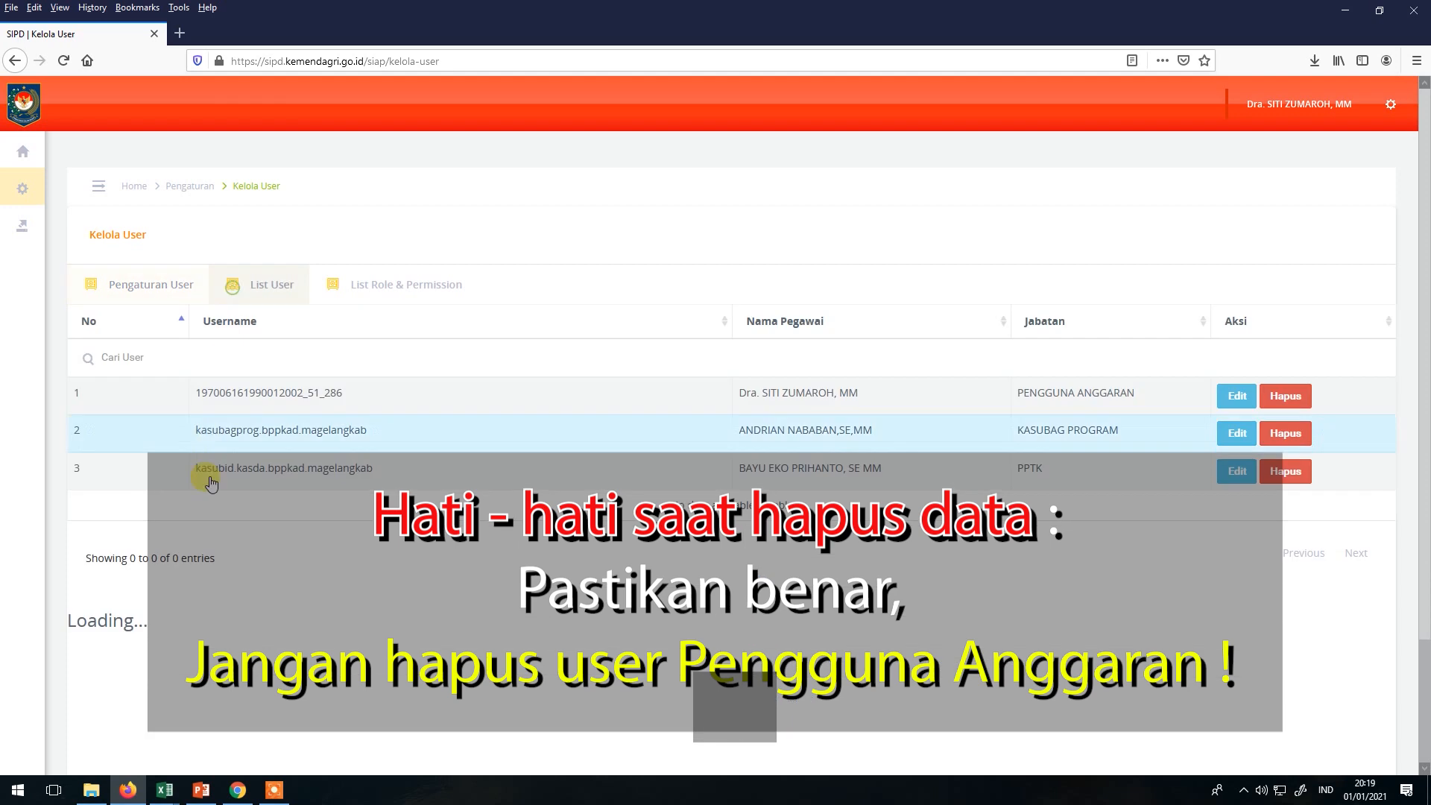
{"action": "left_click", "coordinate": [160, 282]}
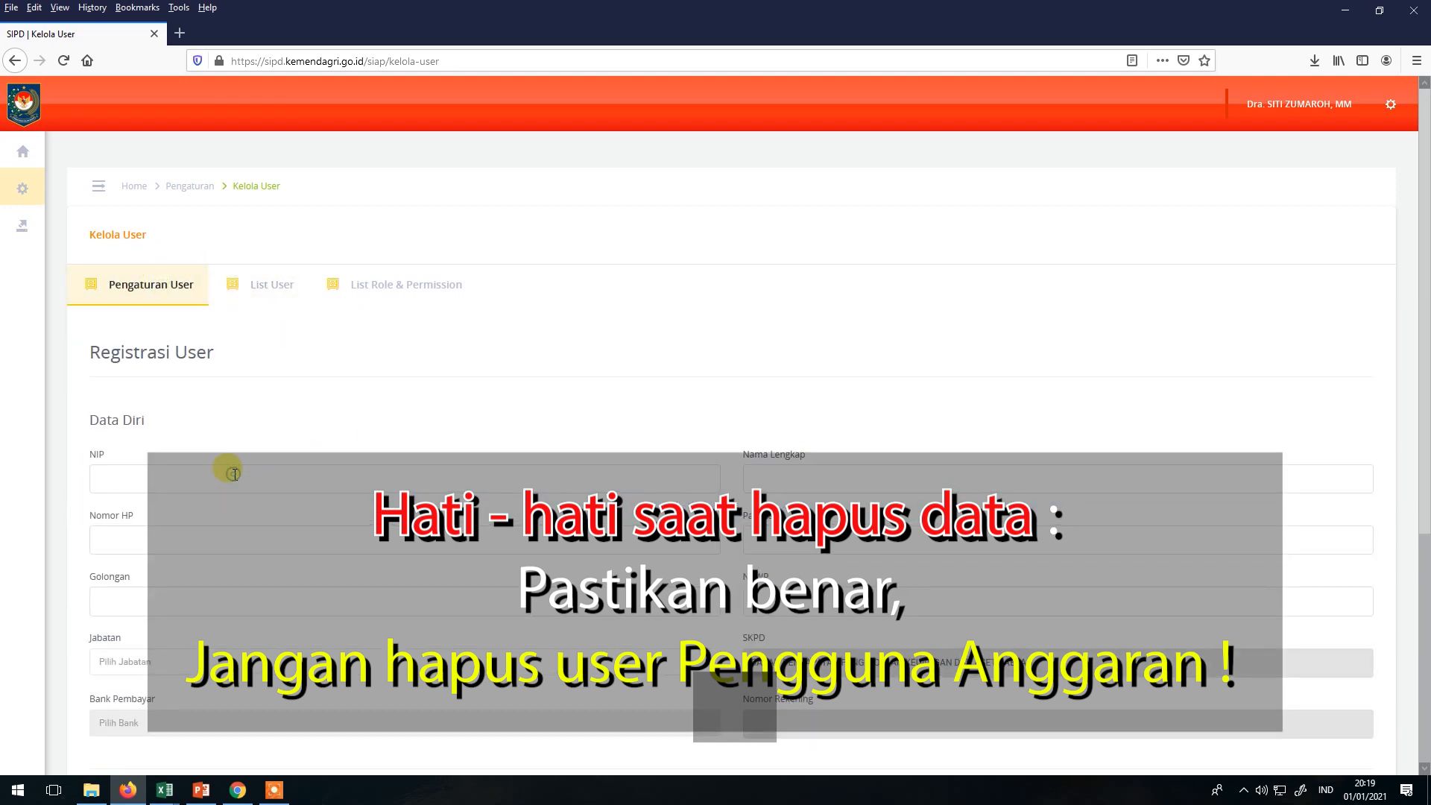
Choose OPERATOR OPD as the Jabatan, then bring up the PPTK BPPKAD 2021 spreadsheet.
{"action": "scroll", "coordinate": [235, 475], "scroll_direction": "down", "scroll_amount": 2}
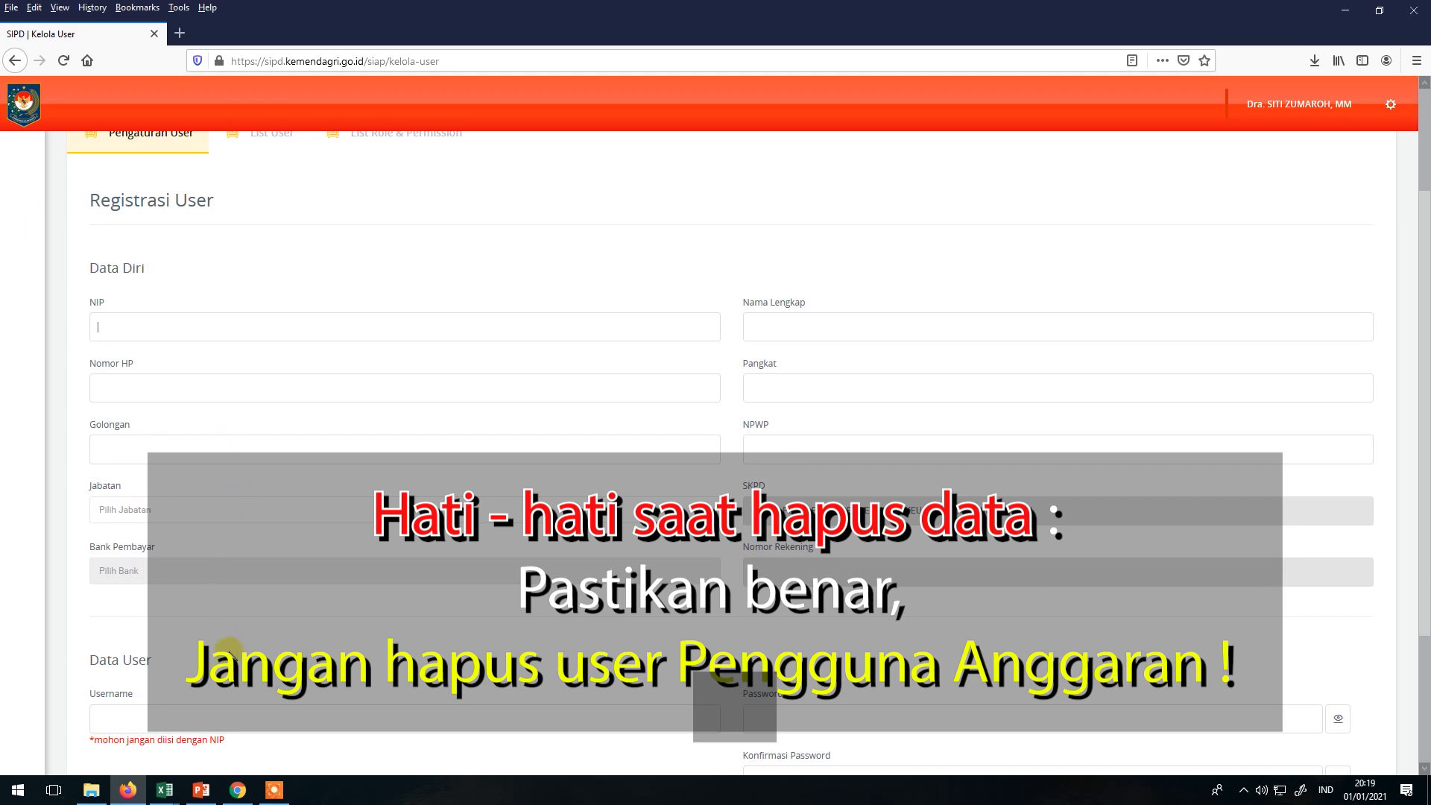
{"action": "scroll", "coordinate": [223, 596], "scroll_direction": "down", "scroll_amount": 2}
{"action": "left_click", "coordinate": [202, 359]}
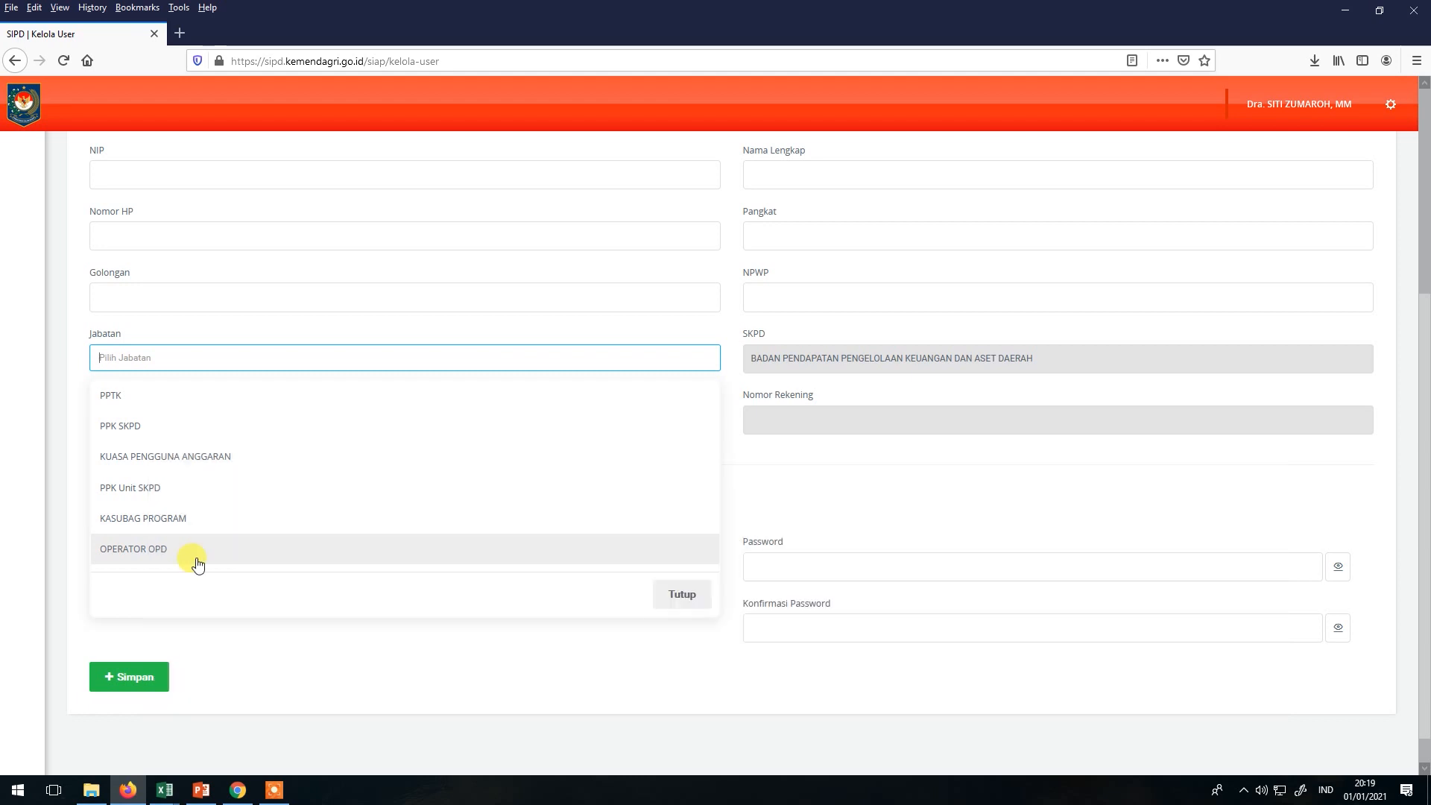
{"action": "left_click", "coordinate": [197, 555]}
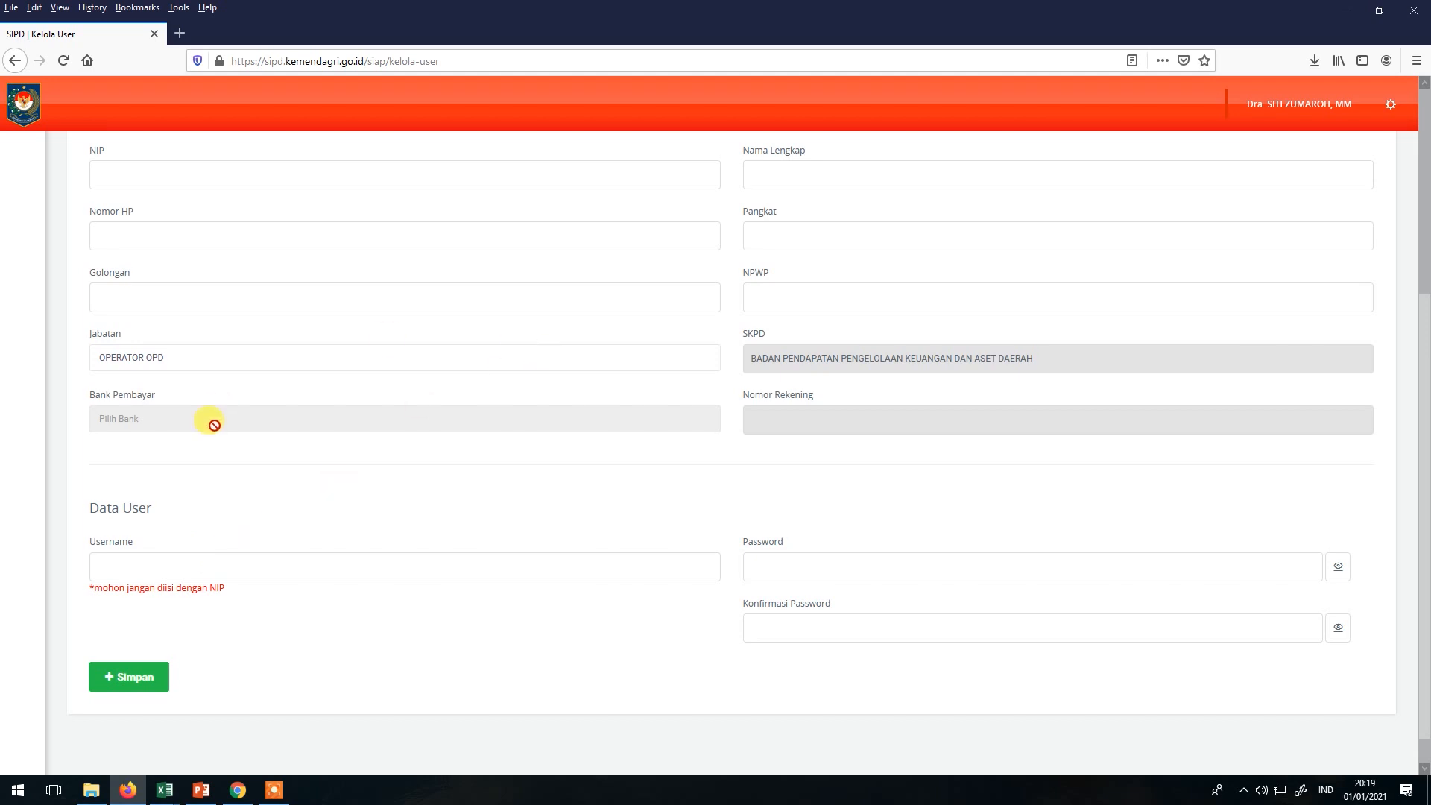
{"action": "scroll", "coordinate": [211, 421], "scroll_direction": "up", "scroll_amount": 4}
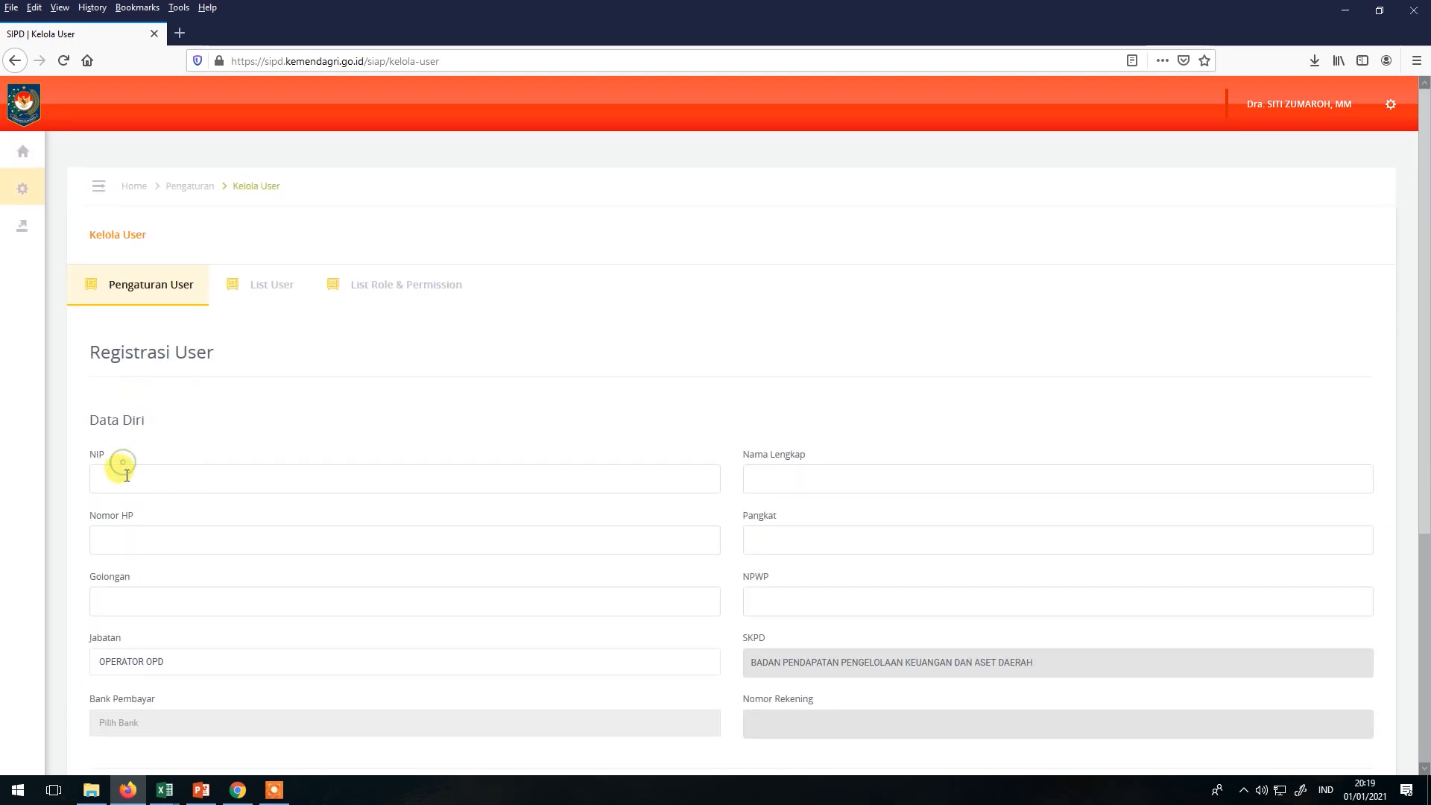
{"action": "key", "text": "alt+Tab"}
{"action": "key", "text": "alt+Tab"}
{"action": "key", "text": "alt+Tab"}
{"action": "key", "text": "alt+Tab"}
{"action": "key", "text": "alt+Tab"}
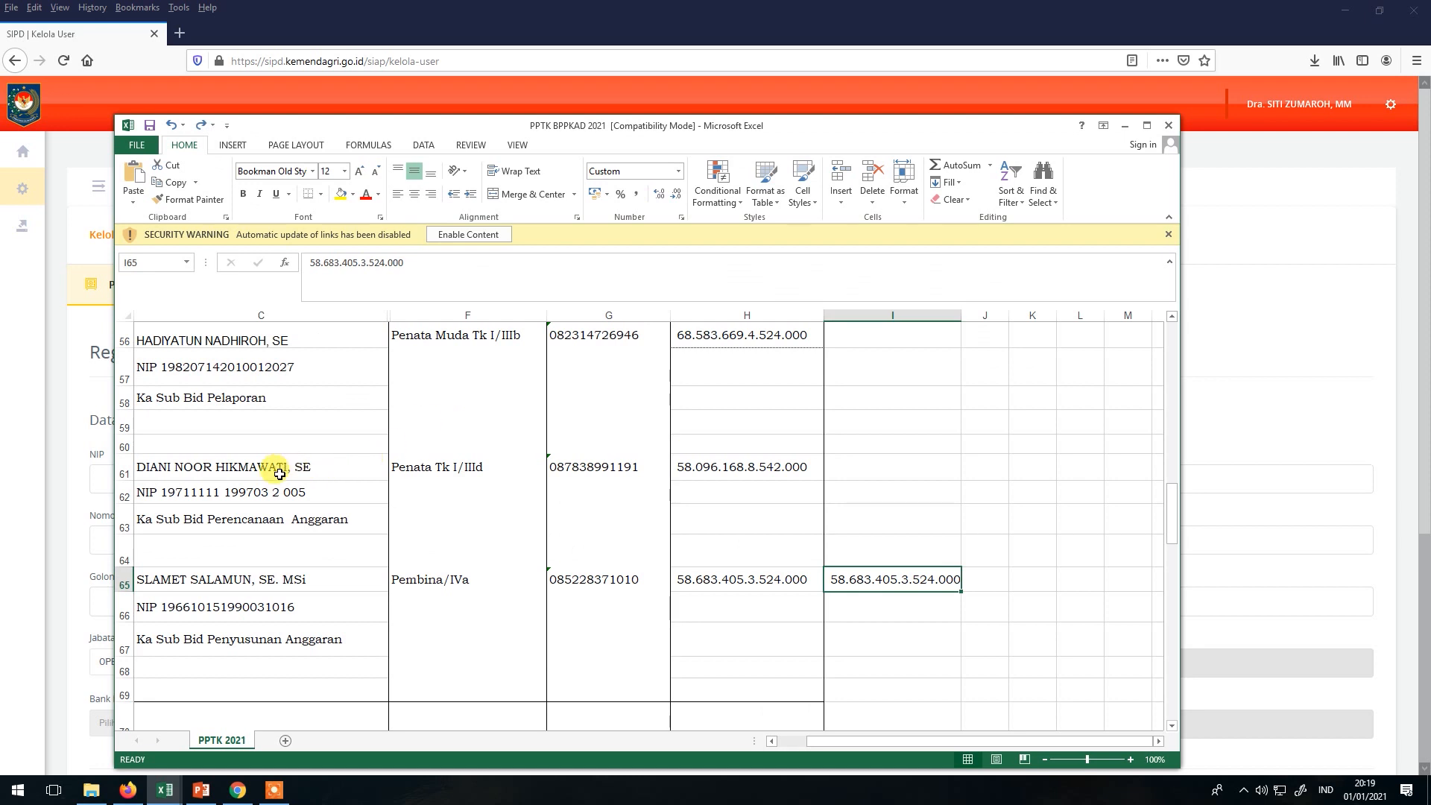
{"action": "scroll", "coordinate": [279, 474], "scroll_direction": "down", "scroll_amount": 1}
Copy the employee's full name from the spreadsheet into Nama Lengkap.
{"action": "left_click", "coordinate": [252, 493]}
{"action": "left_click", "coordinate": [456, 260]}
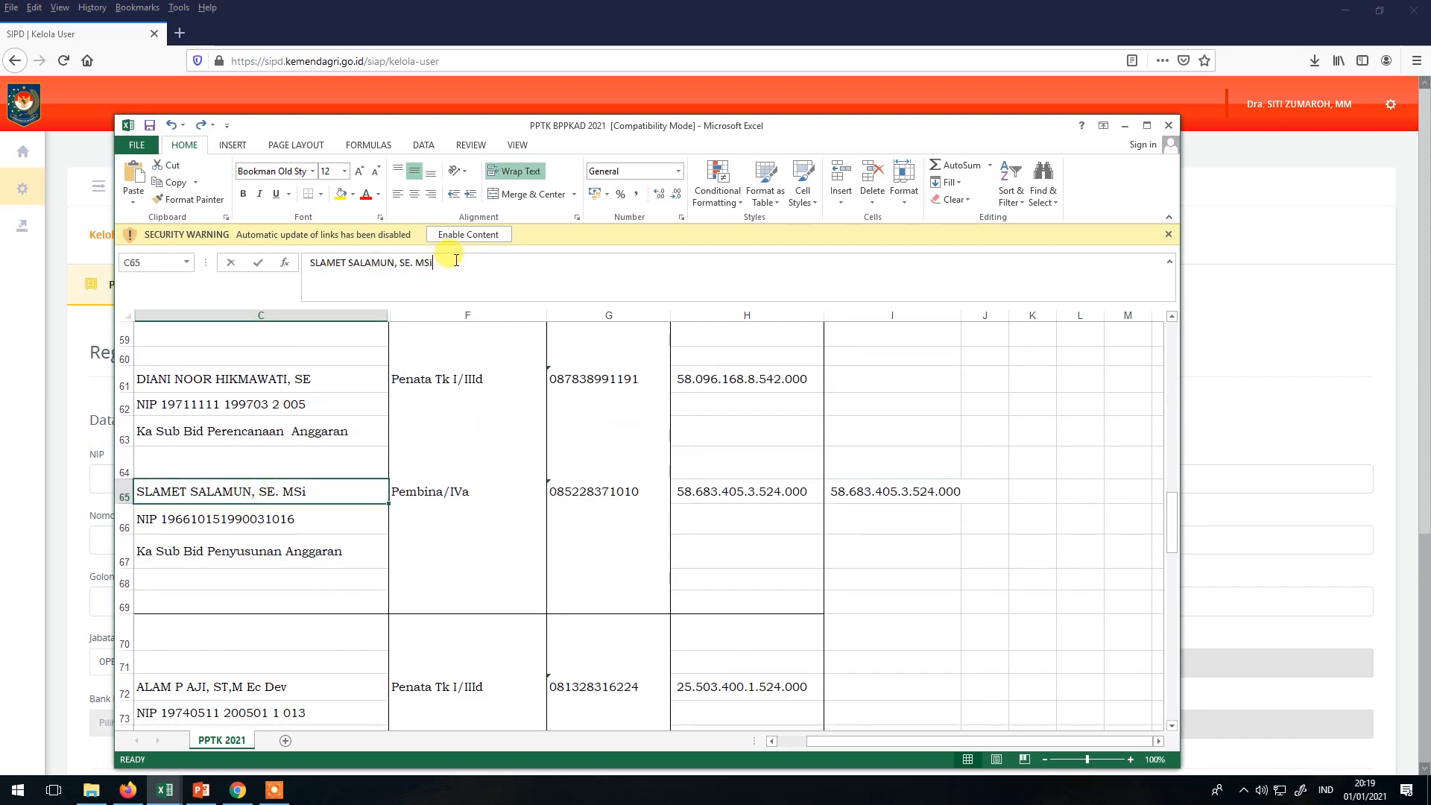
{"action": "left_click_drag", "start_coordinate": [456, 260], "coordinate": [244, 267]}
{"action": "key", "text": "ctrl+c"}
{"action": "key", "text": "alt+Tab"}
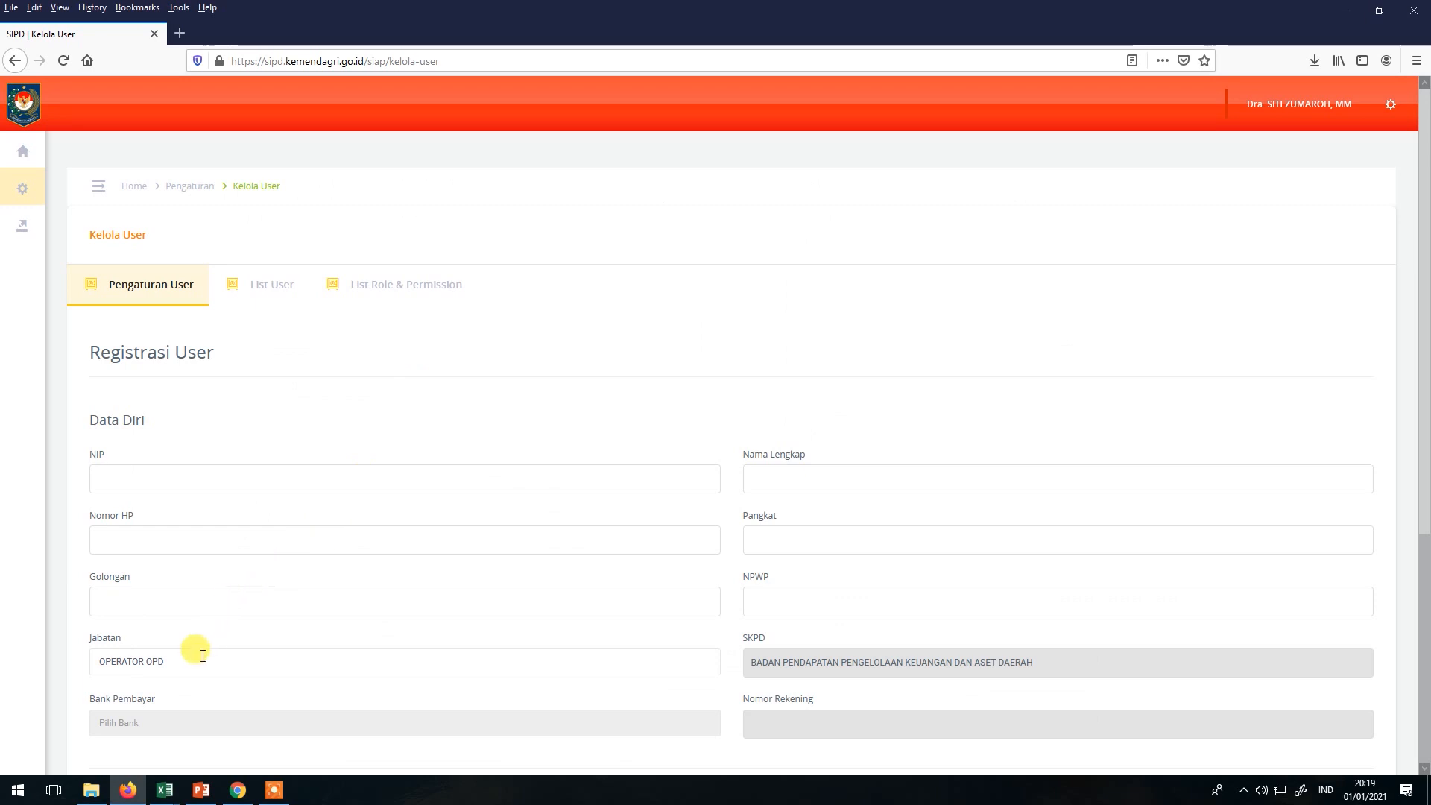
{"action": "left_click", "coordinate": [770, 478]}
{"action": "key", "text": "ctrl+v"}
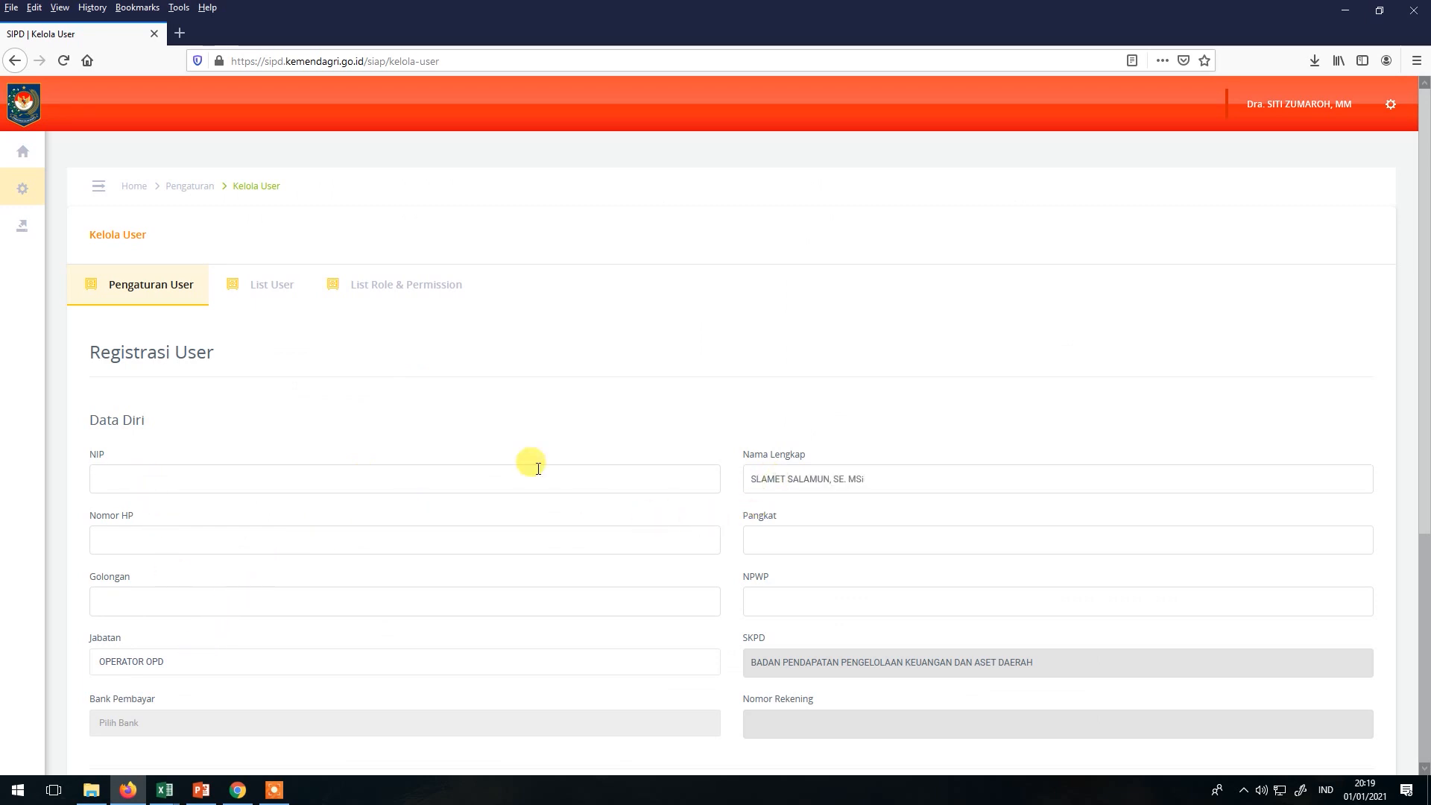
Copy the employee's NIP from the spreadsheet into the NIP field.
{"action": "key", "text": "alt+Tab"}
{"action": "left_click", "coordinate": [295, 518]}
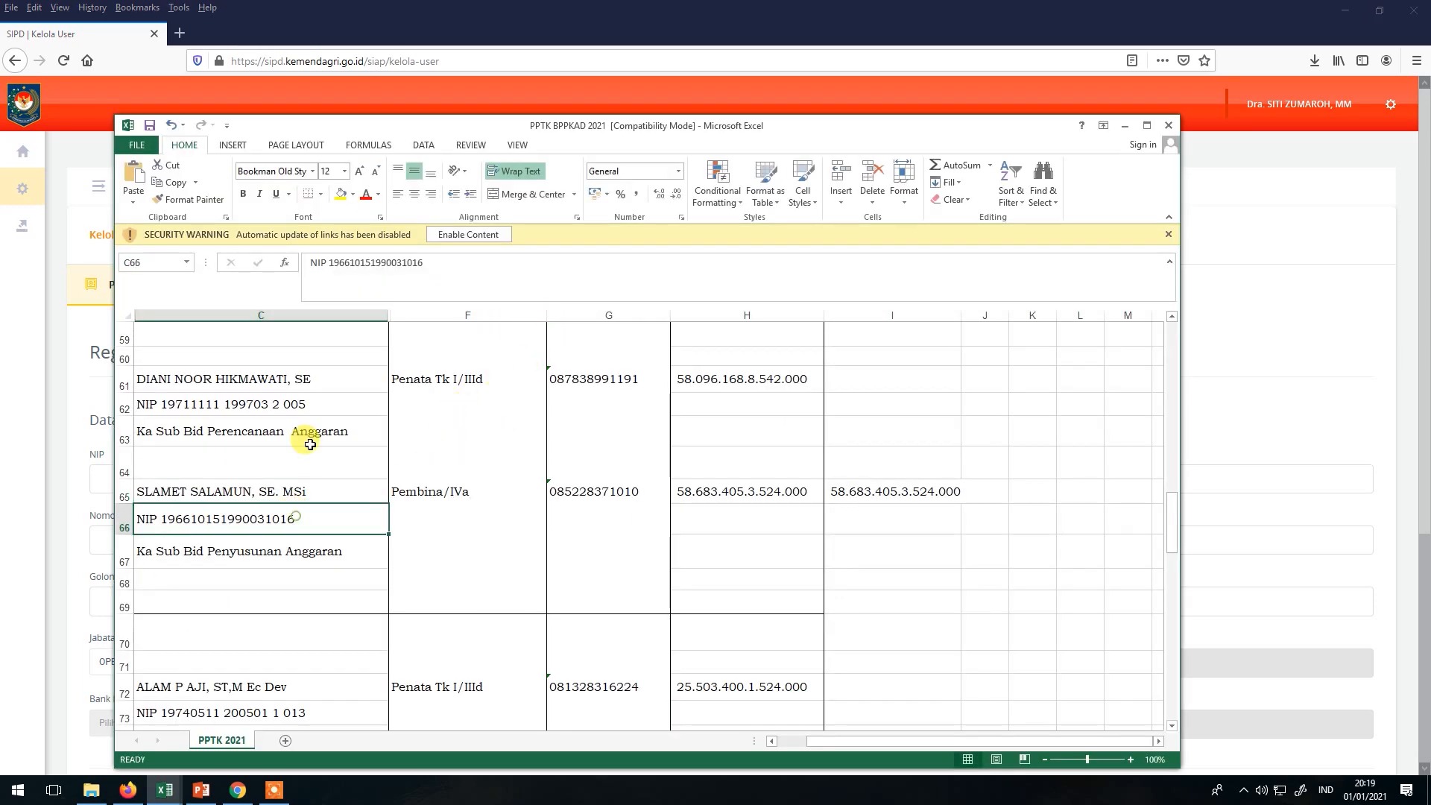
{"action": "double_click", "coordinate": [339, 262]}
{"action": "key", "text": "ctrl+c"}
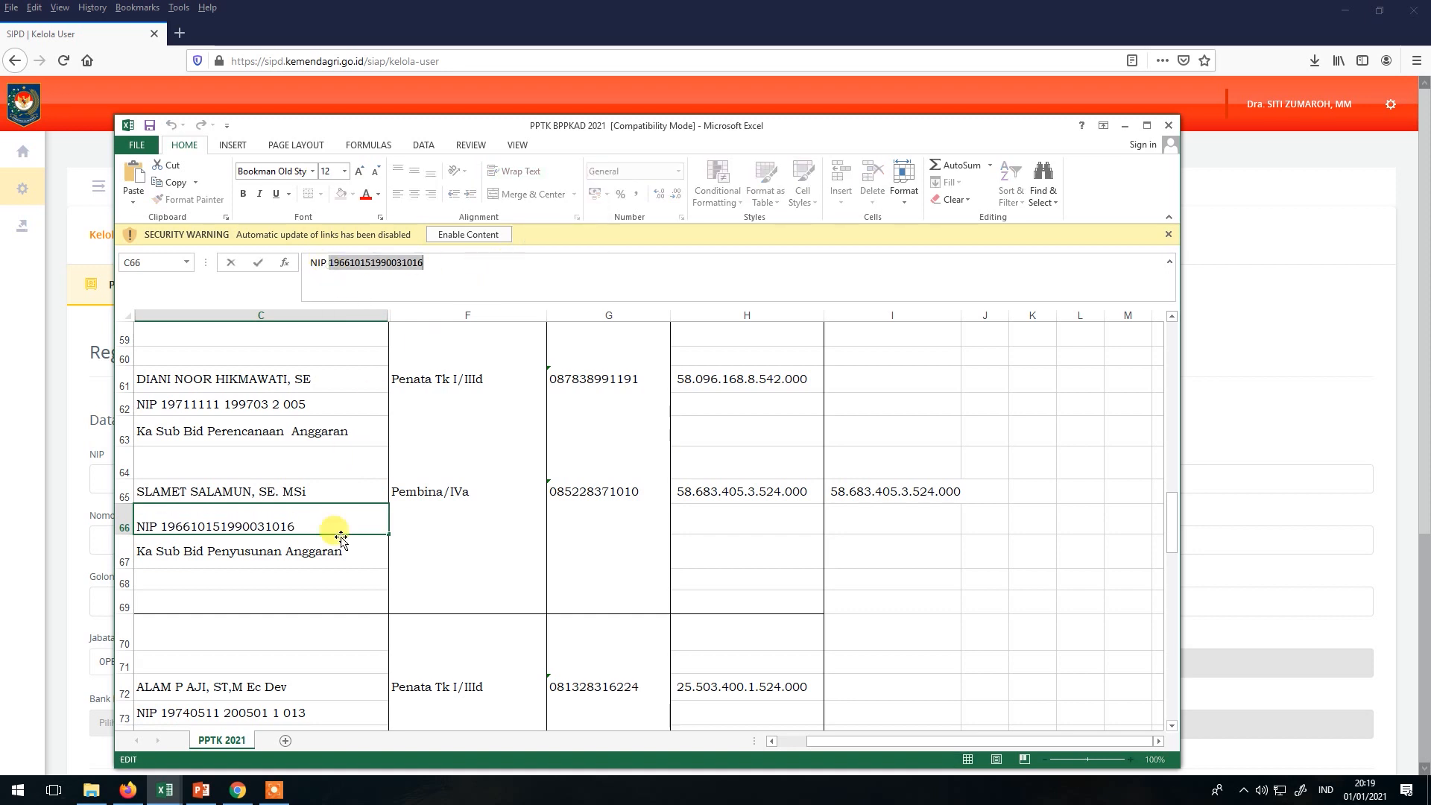
{"action": "key", "text": "alt+Tab"}
{"action": "key", "text": "ctrl+v"}
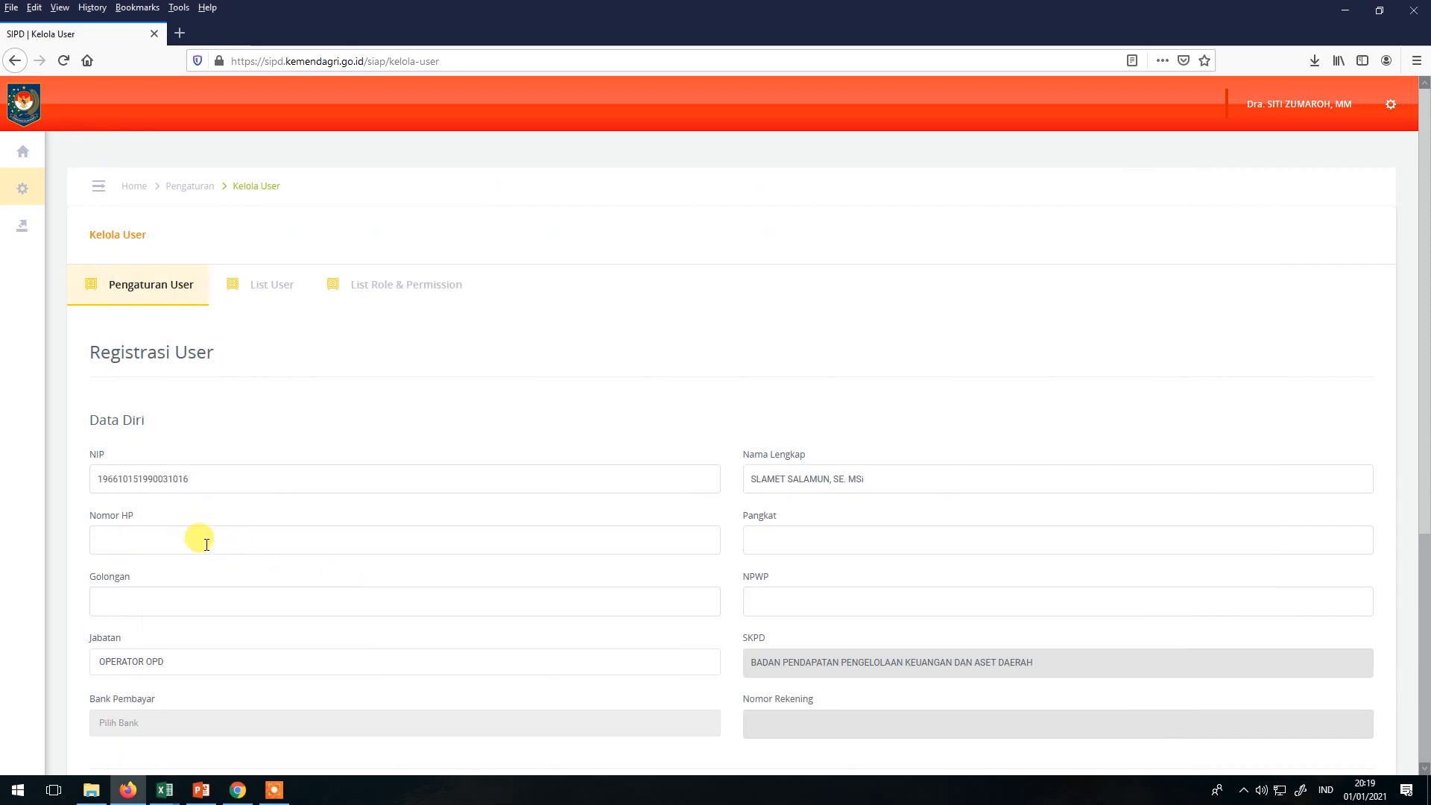
Copy the employee's phone number into the Nomor HP field.
{"action": "key", "text": "alt+Tab"}
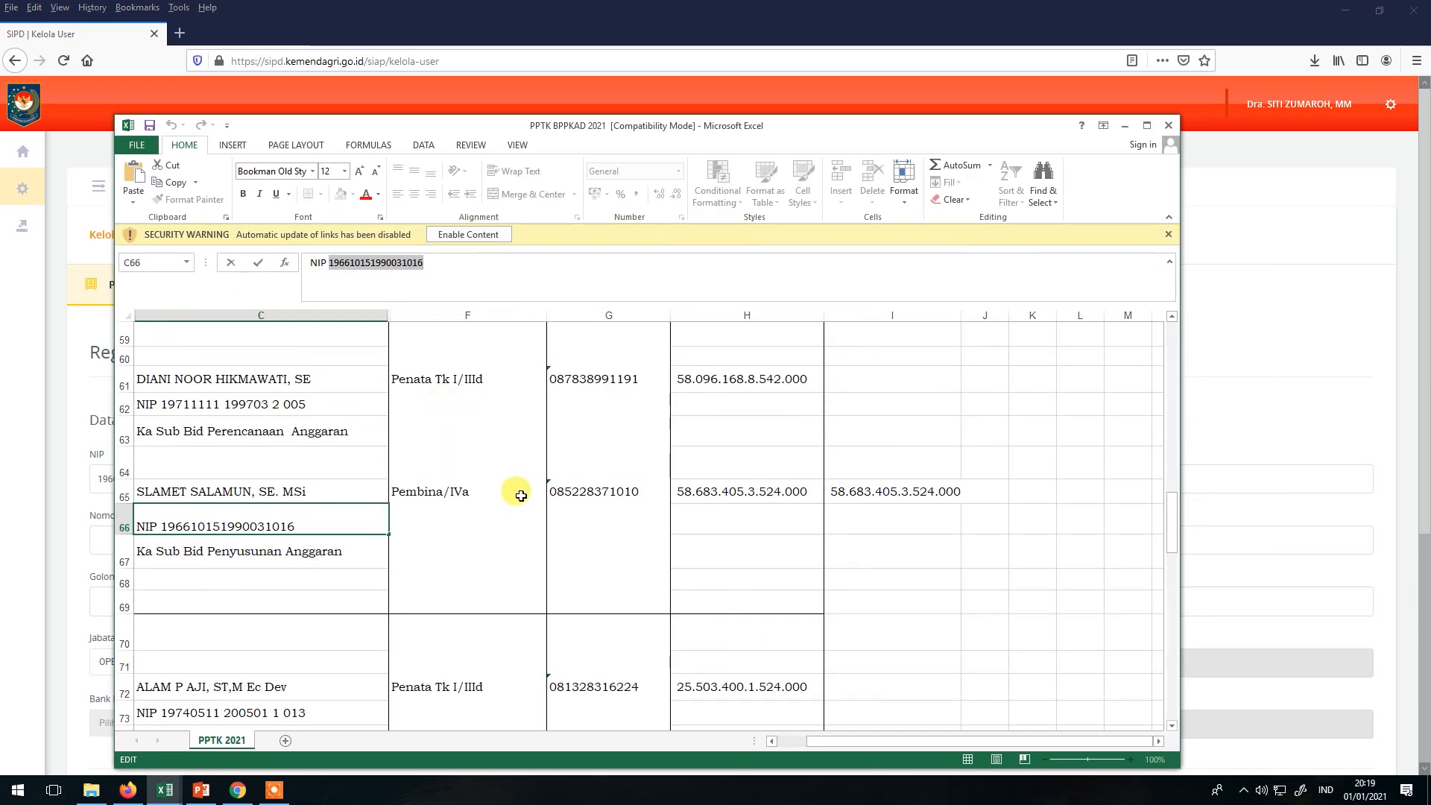
{"action": "left_click", "coordinate": [559, 495]}
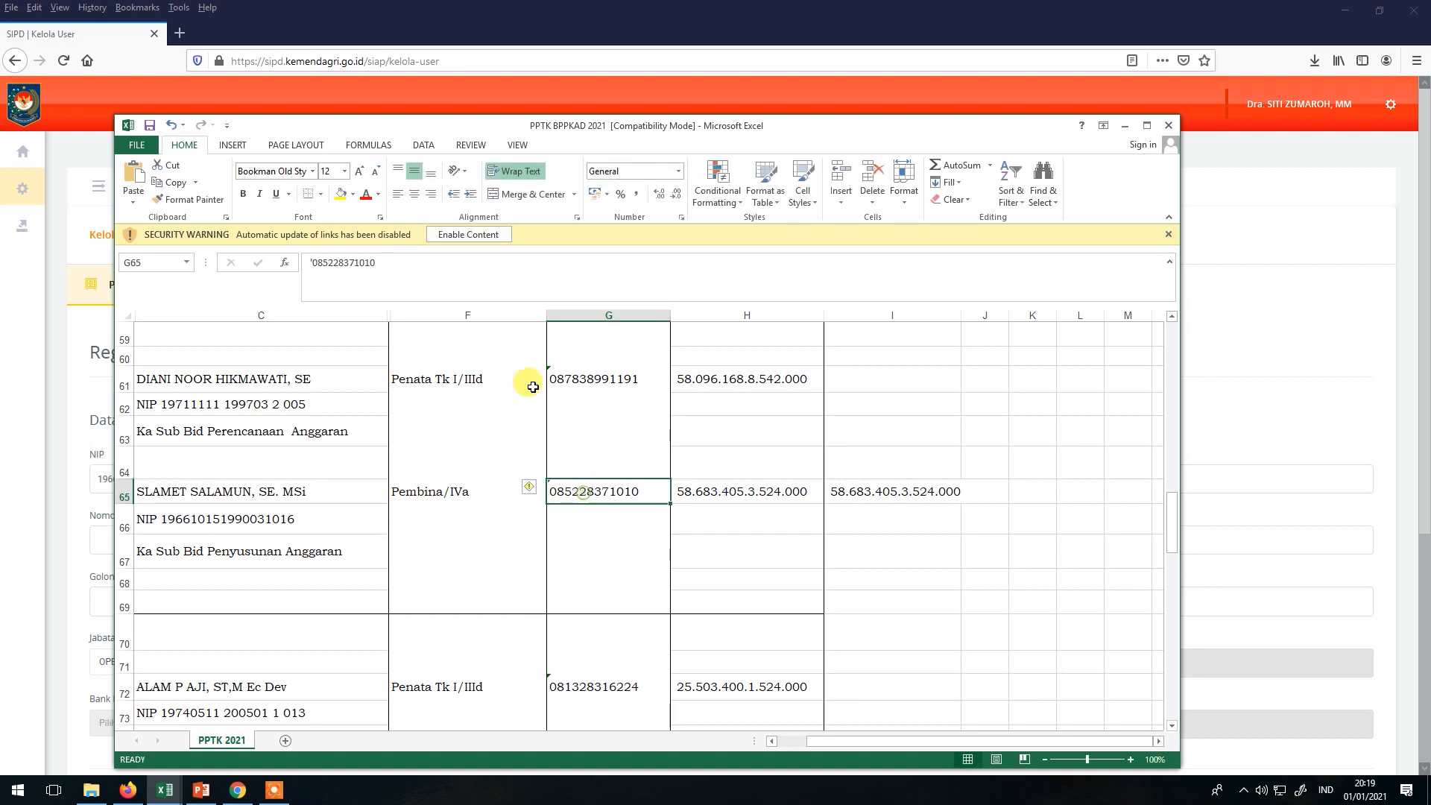
{"action": "double_click", "coordinate": [318, 265]}
{"action": "key", "text": "ctrl+c"}
{"action": "key", "text": "alt+Tab"}
{"action": "key", "text": "ctrl+v"}
Copy the grade IVa from the rank cell into the Golongan field.
{"action": "key", "text": "alt+Tab"}
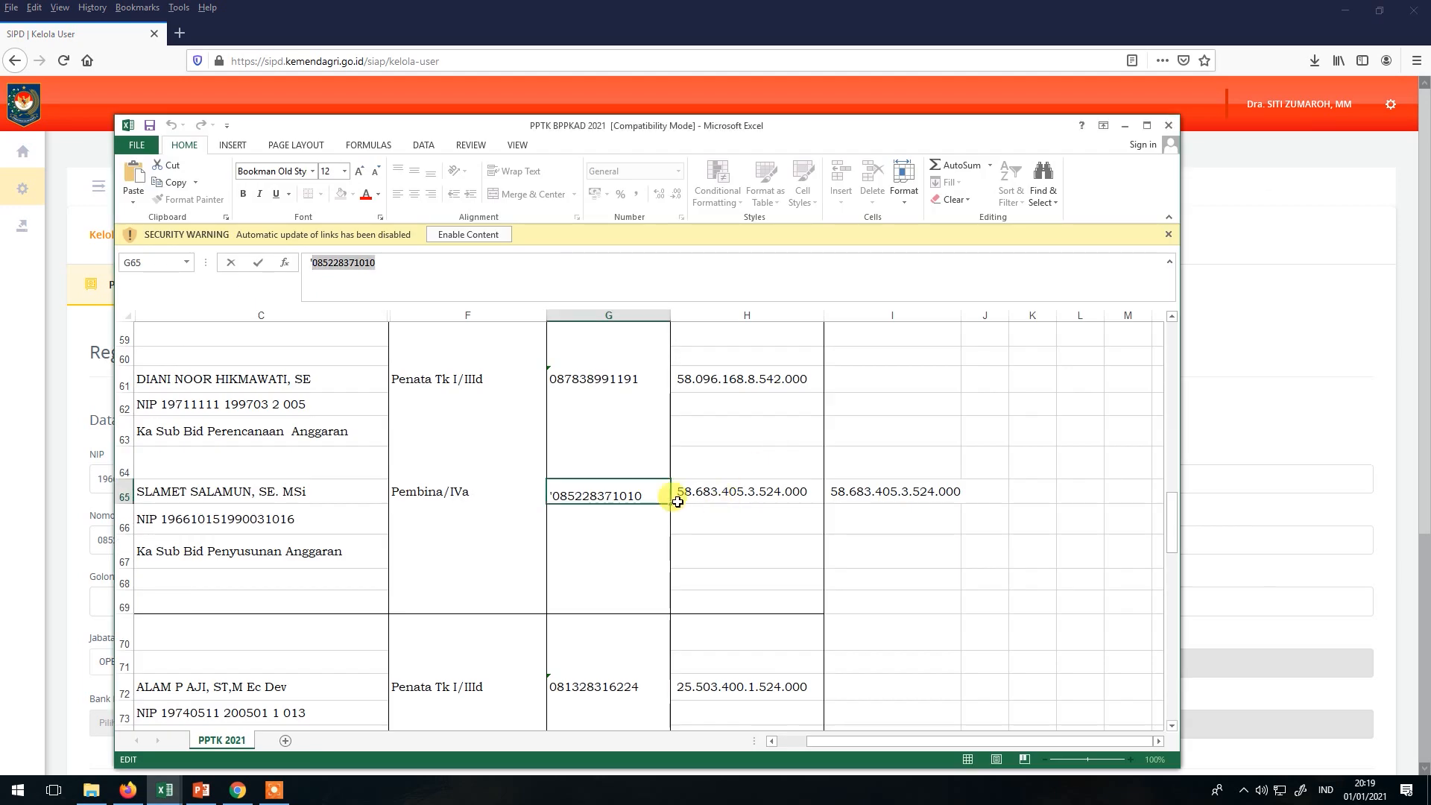
{"action": "left_click", "coordinate": [402, 492]}
{"action": "left_click", "coordinate": [353, 266]}
{"action": "double_click", "coordinate": [361, 270]}
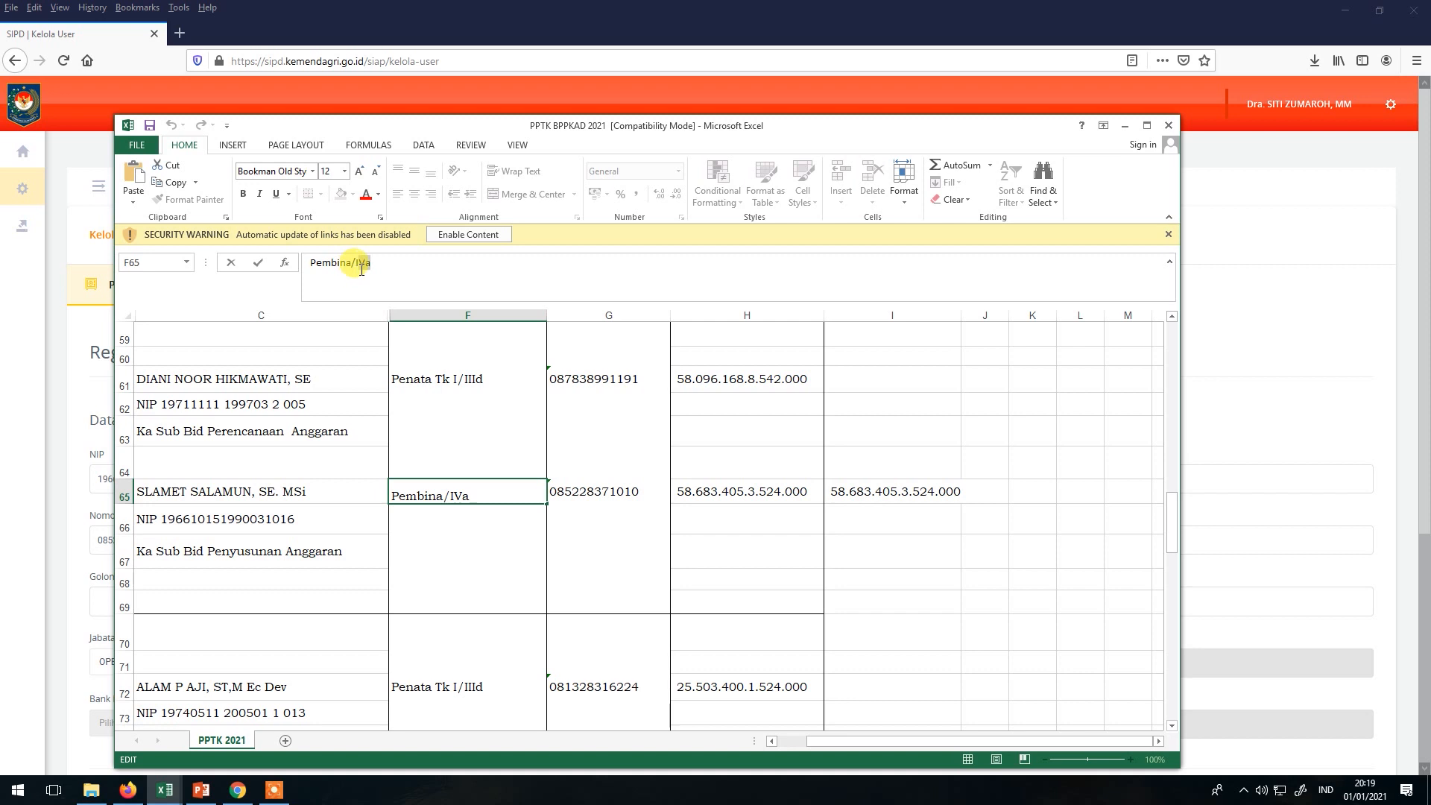
{"action": "key", "text": "ctrl+c"}
{"action": "key", "text": "alt+Tab"}
{"action": "left_click", "coordinate": [220, 606]}
{"action": "key", "text": "ctrl+v"}
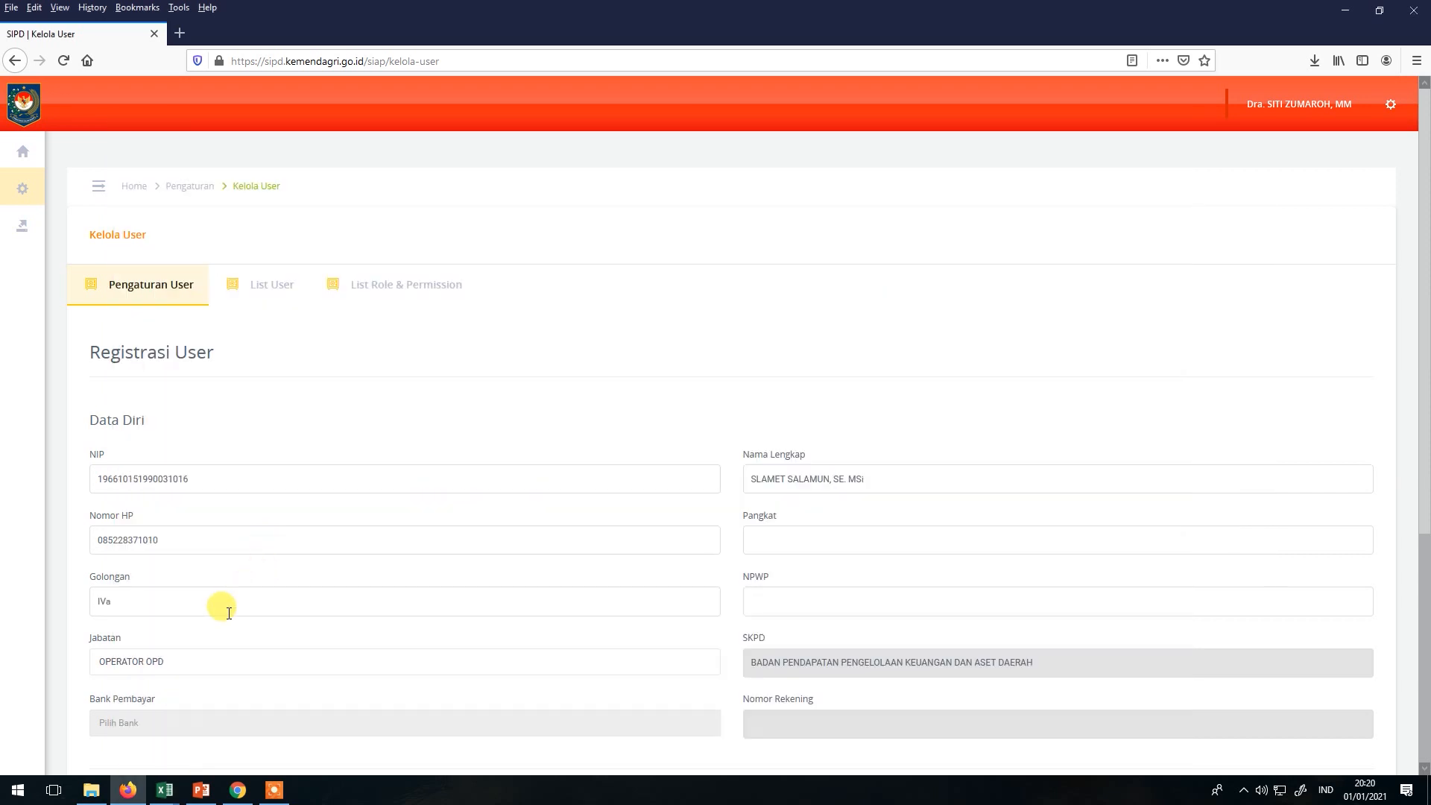
Copy the rank Pembina into the Pangkat field.
{"action": "key", "text": "alt+Tab"}
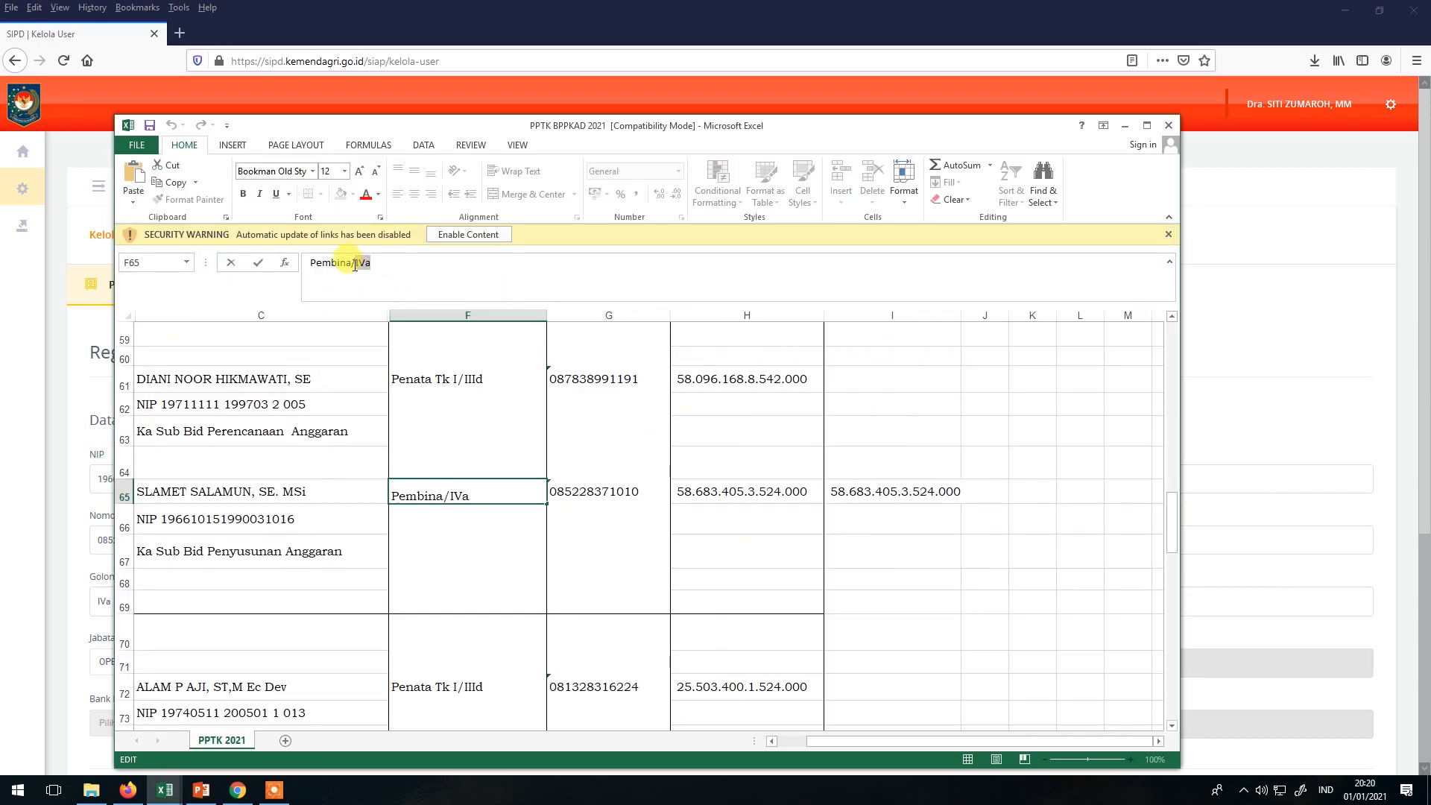
{"action": "left_click_drag", "start_coordinate": [351, 262], "coordinate": [313, 270]}
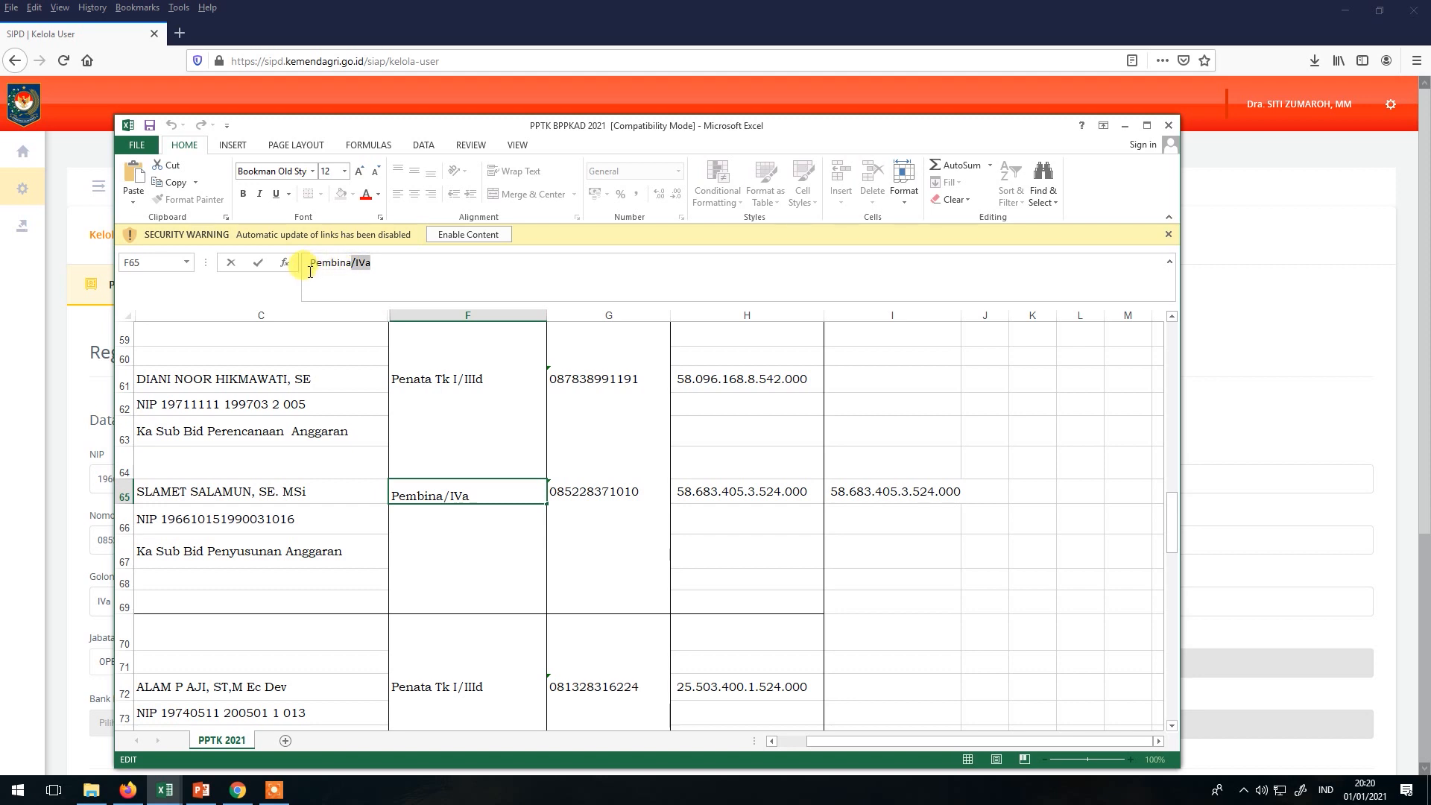
{"action": "key", "text": "ctrl+c"}
{"action": "key", "text": "alt+Tab"}
{"action": "left_click", "coordinate": [752, 514]}
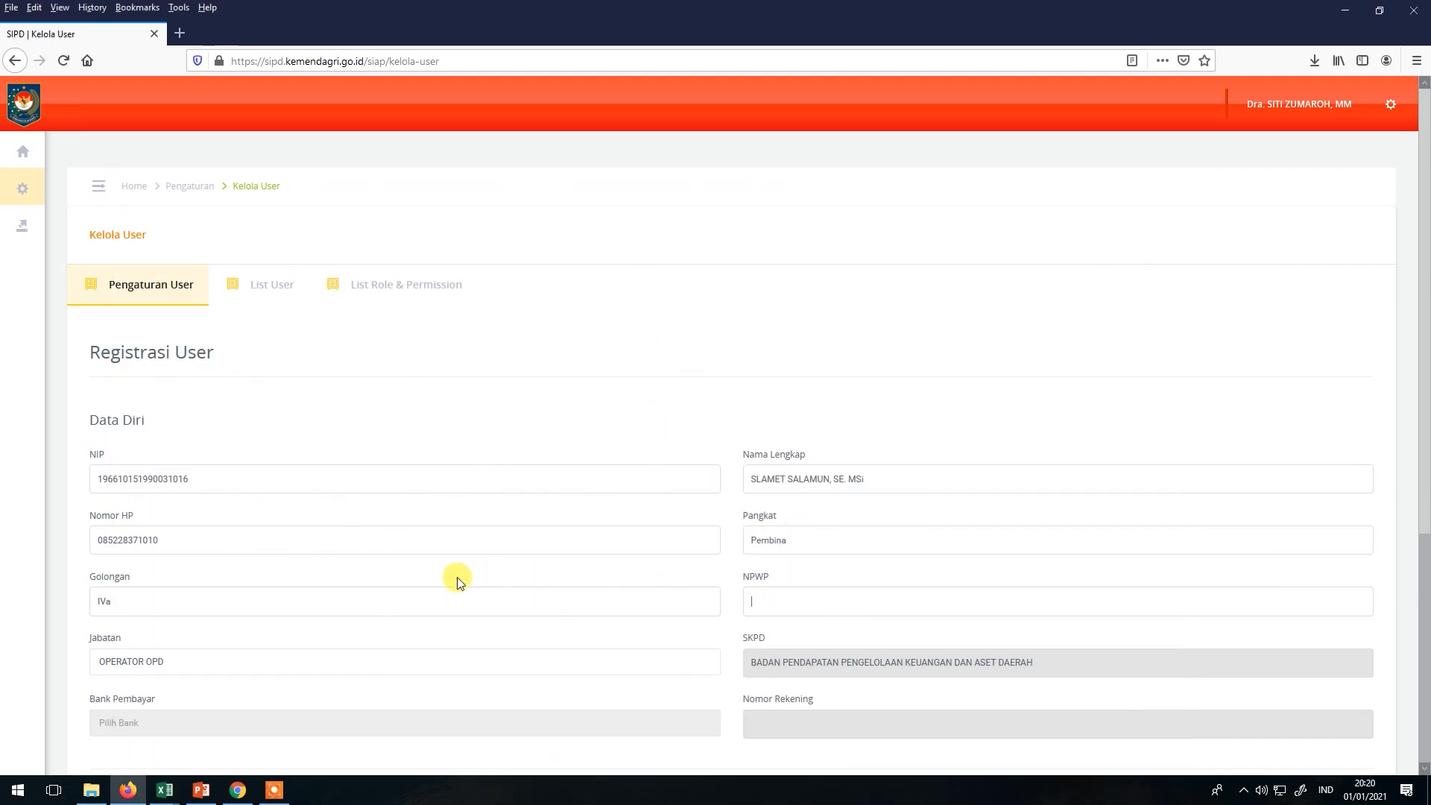
Remove the dots from the tax number in cell I65.
{"action": "key", "text": "alt+Tab"}
{"action": "left_click", "coordinate": [697, 497]}
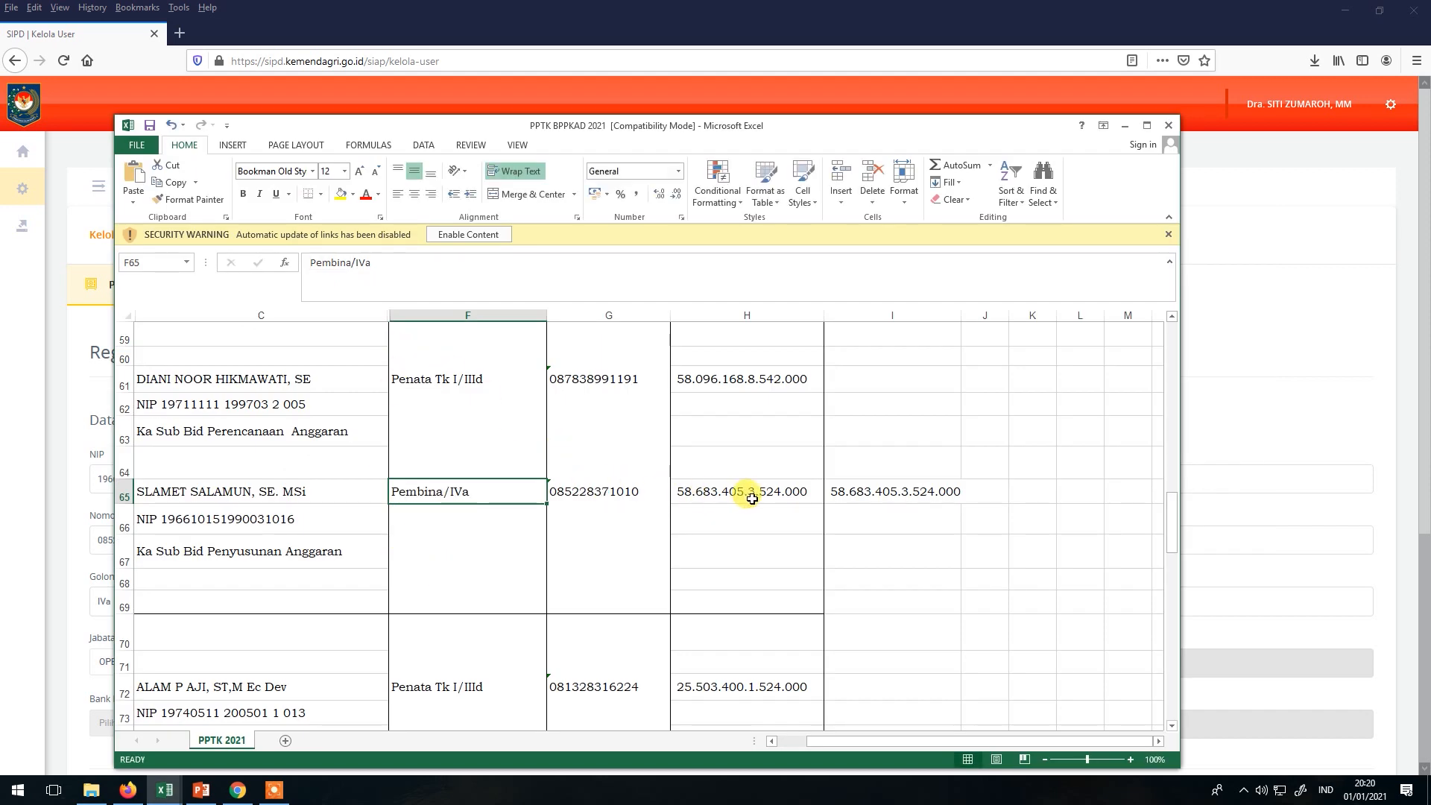
{"action": "left_click", "coordinate": [844, 491]}
{"action": "left_click", "coordinate": [322, 262]}
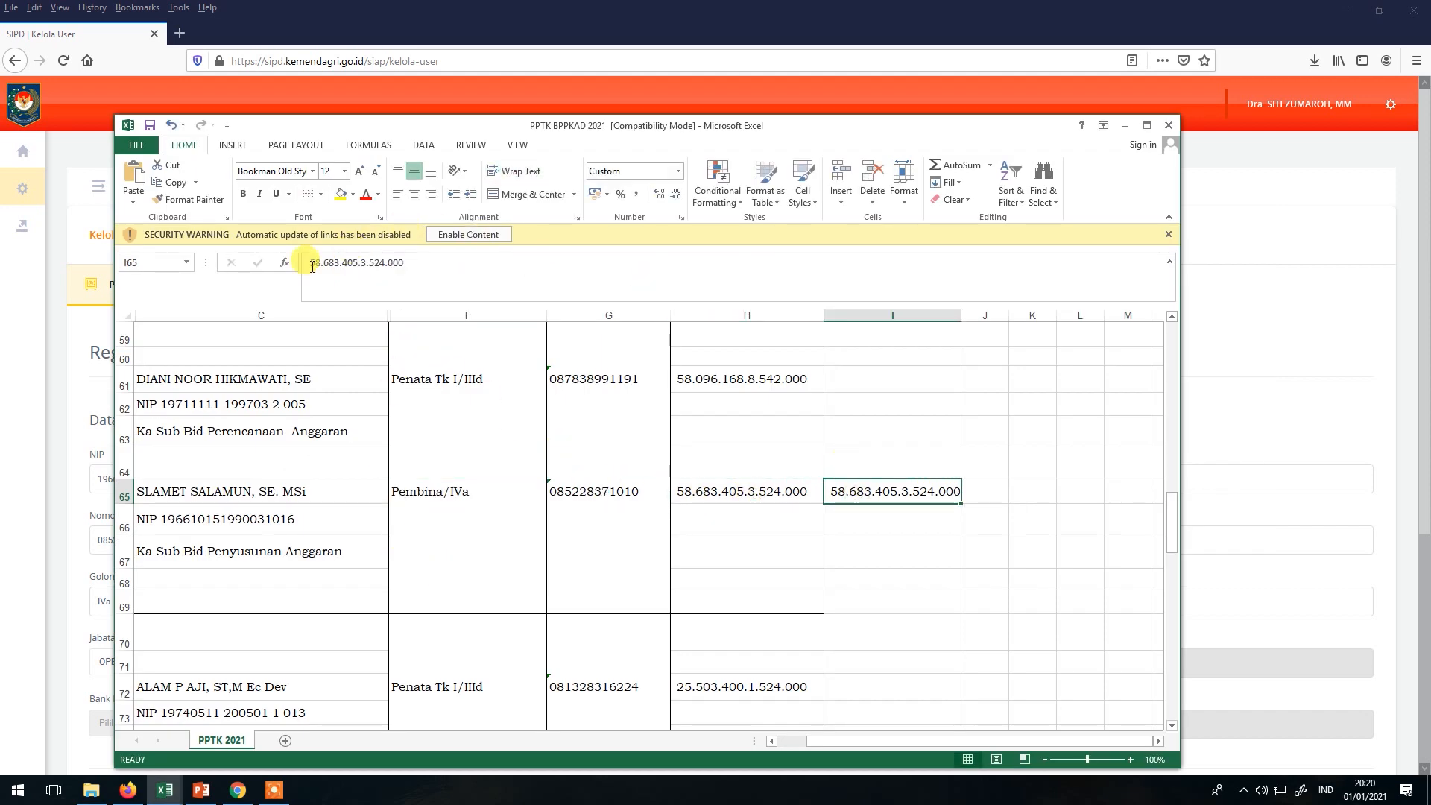
{"action": "key", "text": "BackSpace"}
{"action": "key", "text": "Right"}
{"action": "key", "text": "Right"}
{"action": "key", "text": "BackSpace"}
{"action": "key", "text": "Delete"}
{"action": "key", "text": "Delete"}
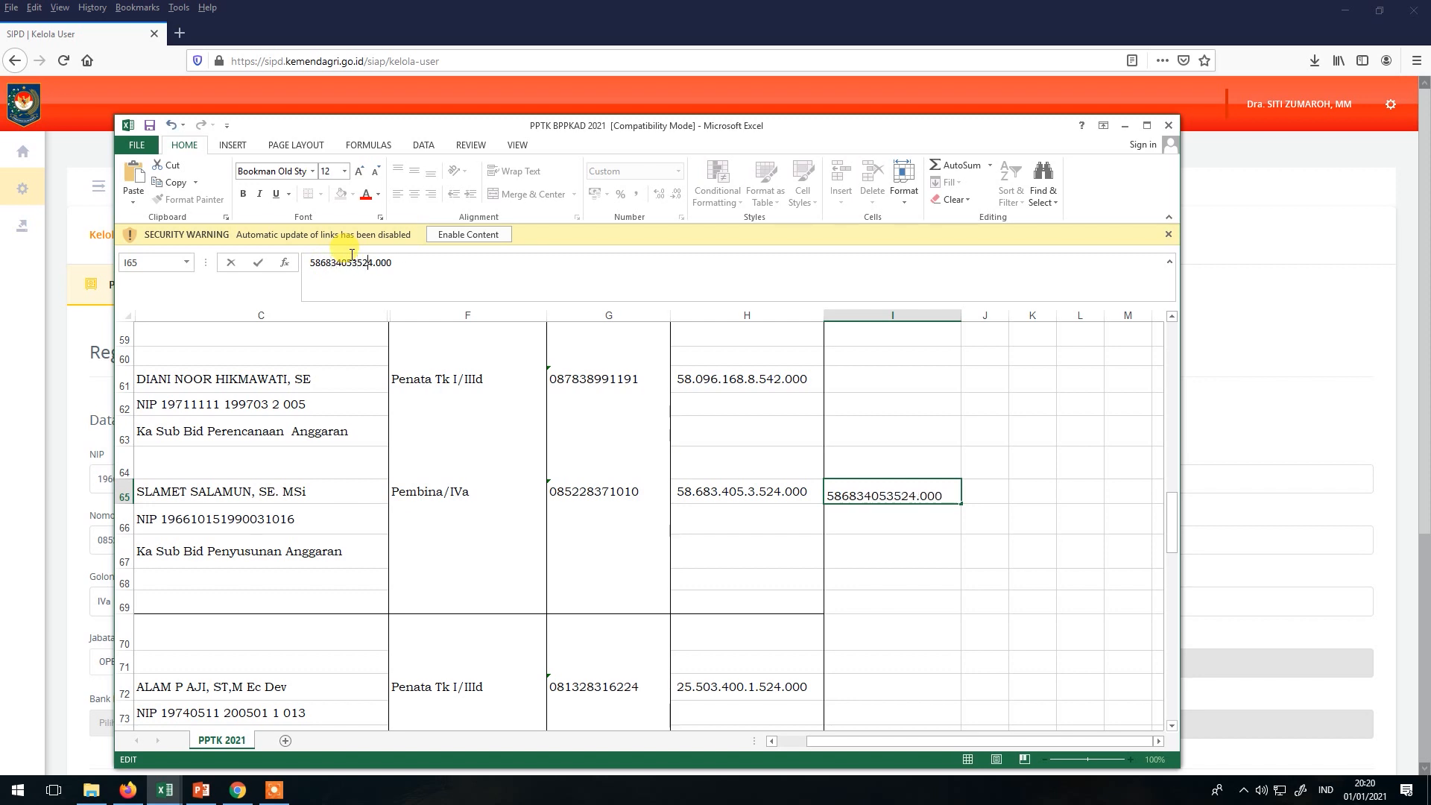
{"action": "key", "text": "Return"}
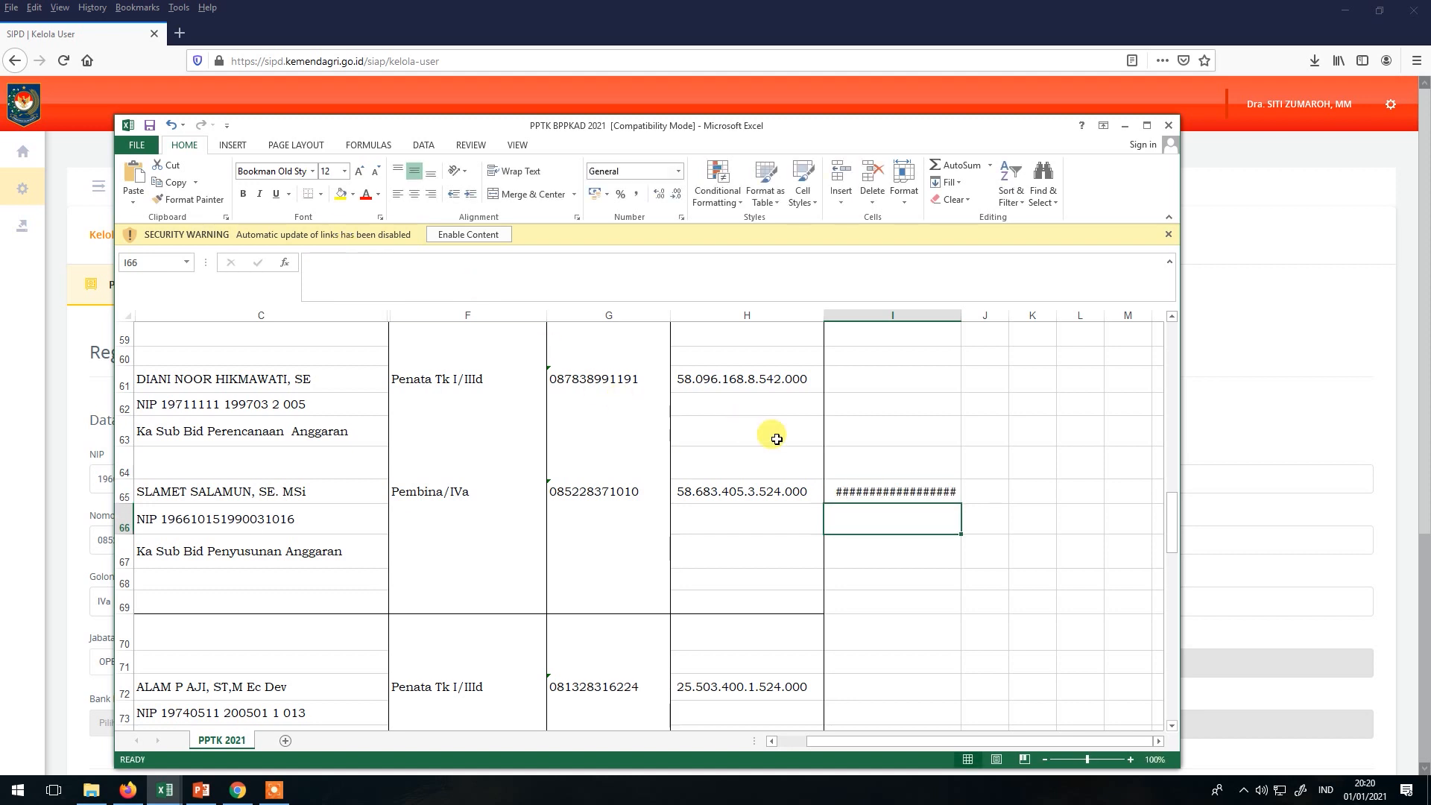
Paste the digits-only tax number from I65 into the NPWP field.
{"action": "left_click", "coordinate": [875, 492]}
{"action": "left_click_drag", "start_coordinate": [522, 269], "coordinate": [220, 266]}
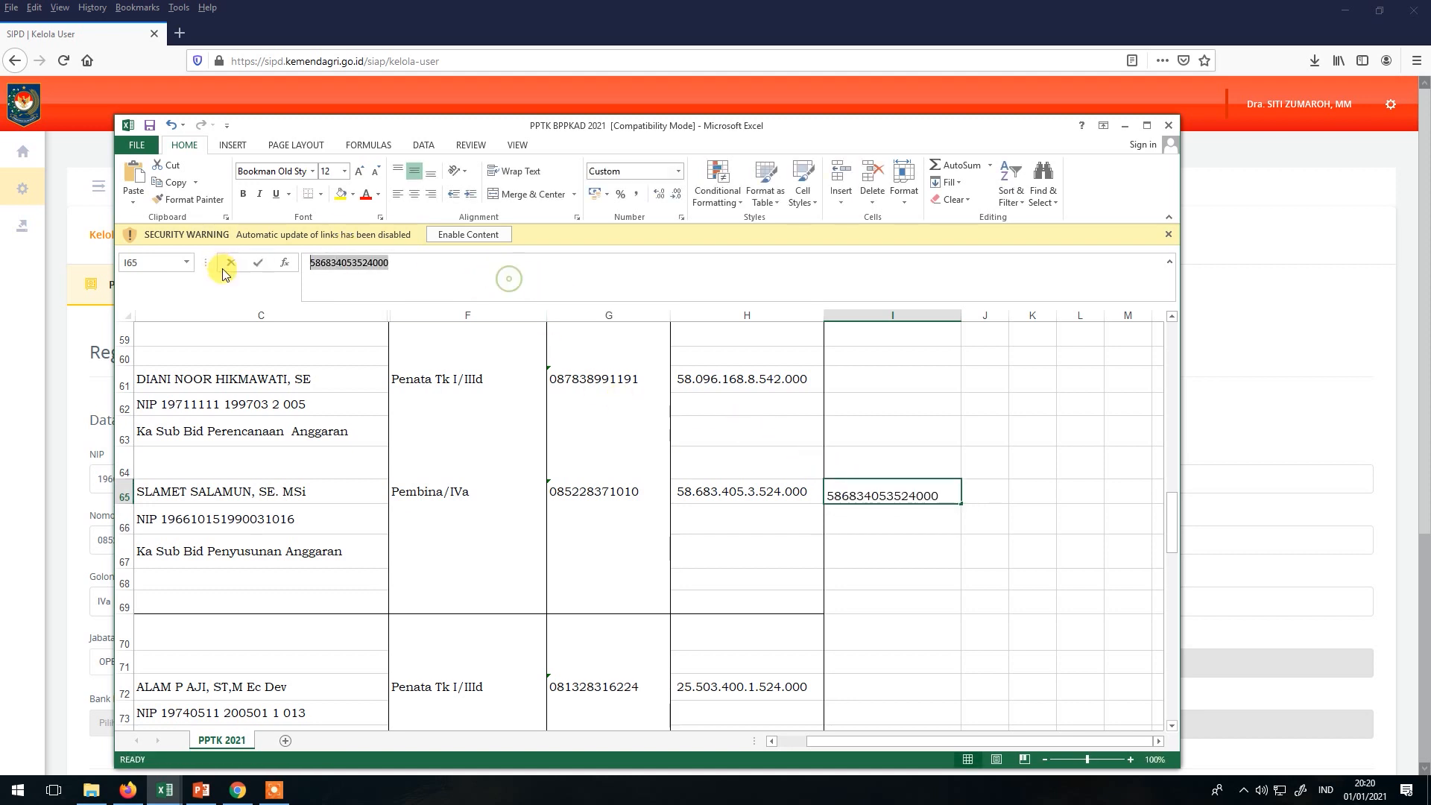
{"action": "key", "text": "alt+Tab"}
{"action": "key", "text": "ctrl+v"}
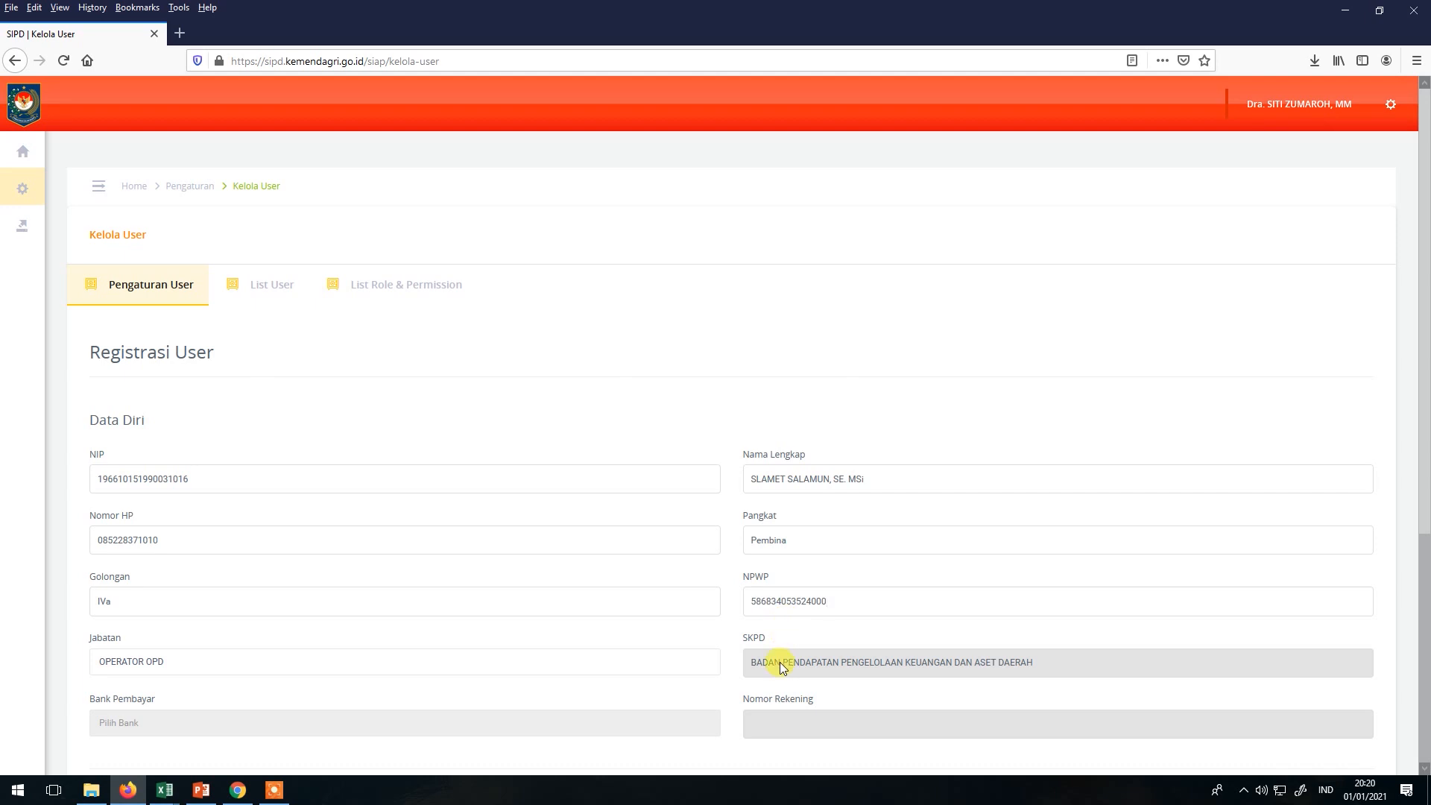
Enter the username kasubid.penyusunan.anggaran.bppkad. and remove one stray dot.
{"action": "scroll", "coordinate": [788, 621], "scroll_direction": "down", "scroll_amount": 2}
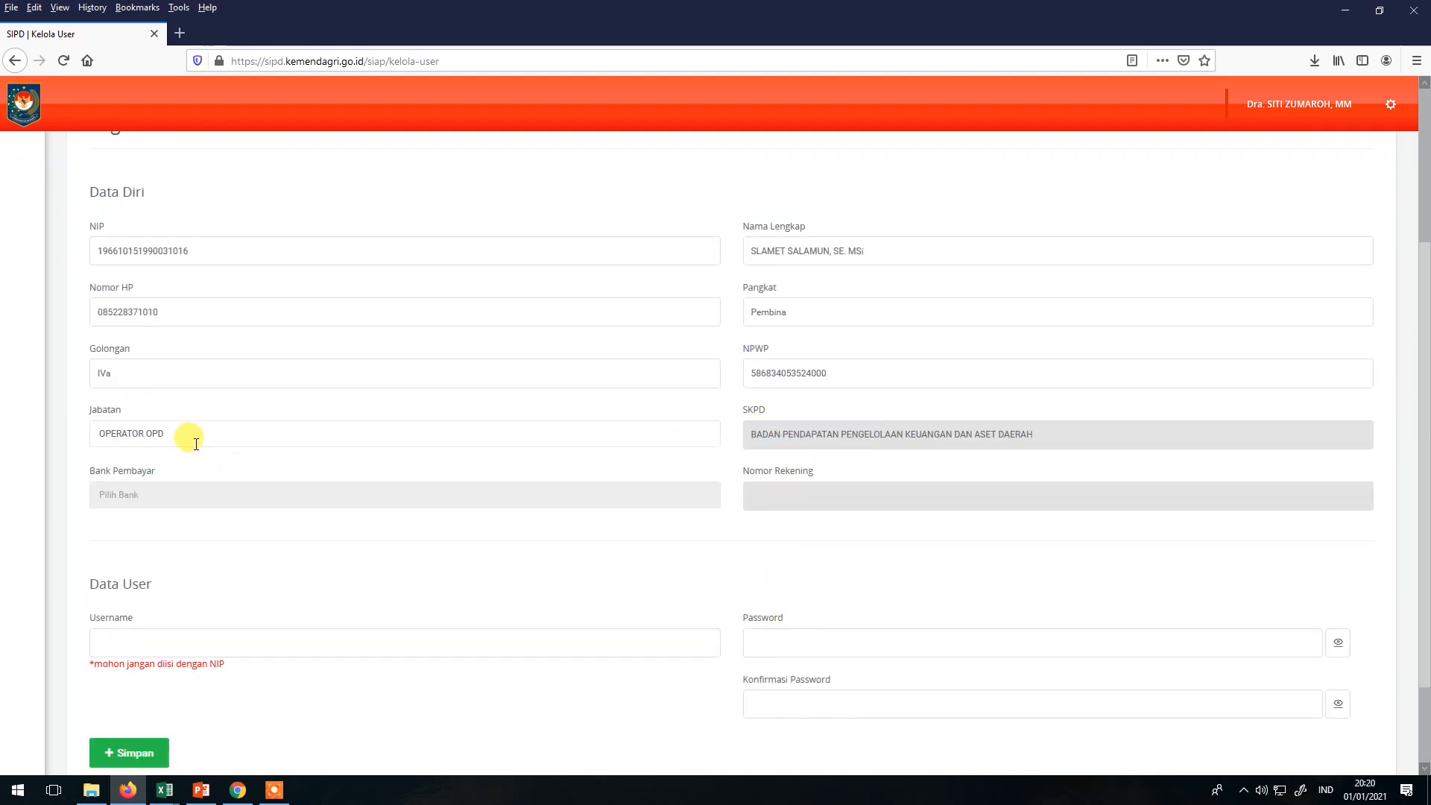
{"action": "scroll", "coordinate": [363, 531], "scroll_direction": "down", "scroll_amount": 2}
{"action": "left_click", "coordinate": [363, 531]}
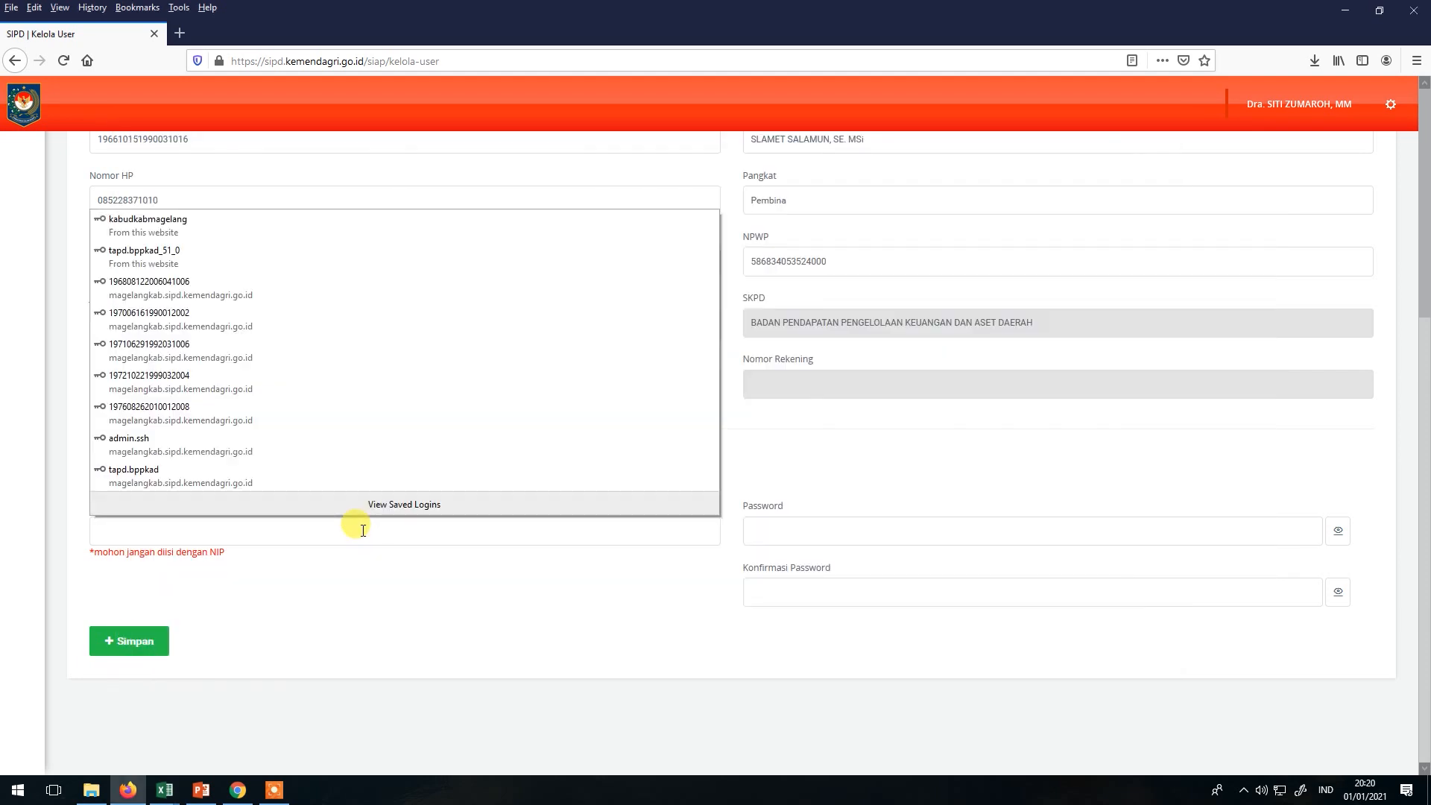
{"action": "type", "text": "ka"}
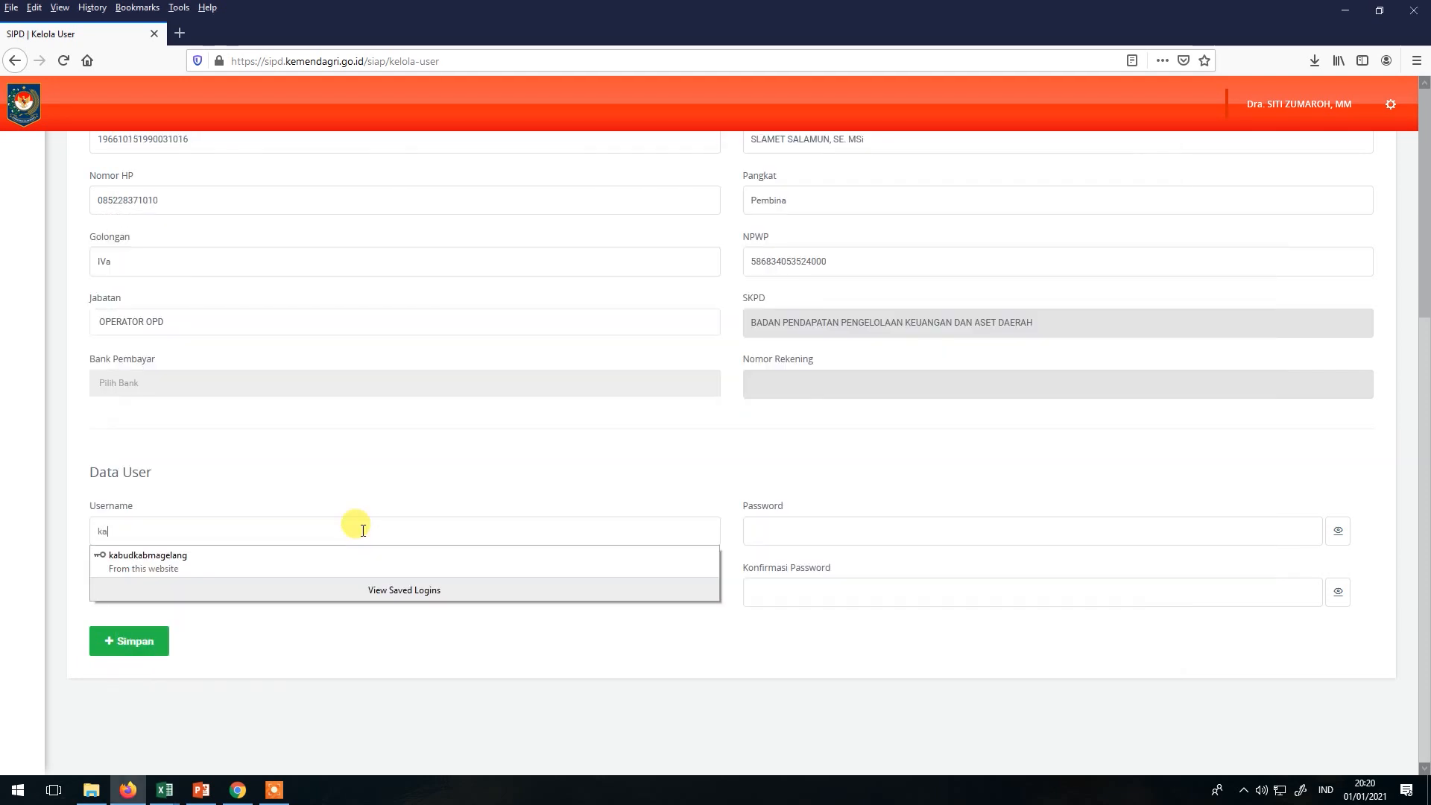
{"action": "type", "text": "subid"}
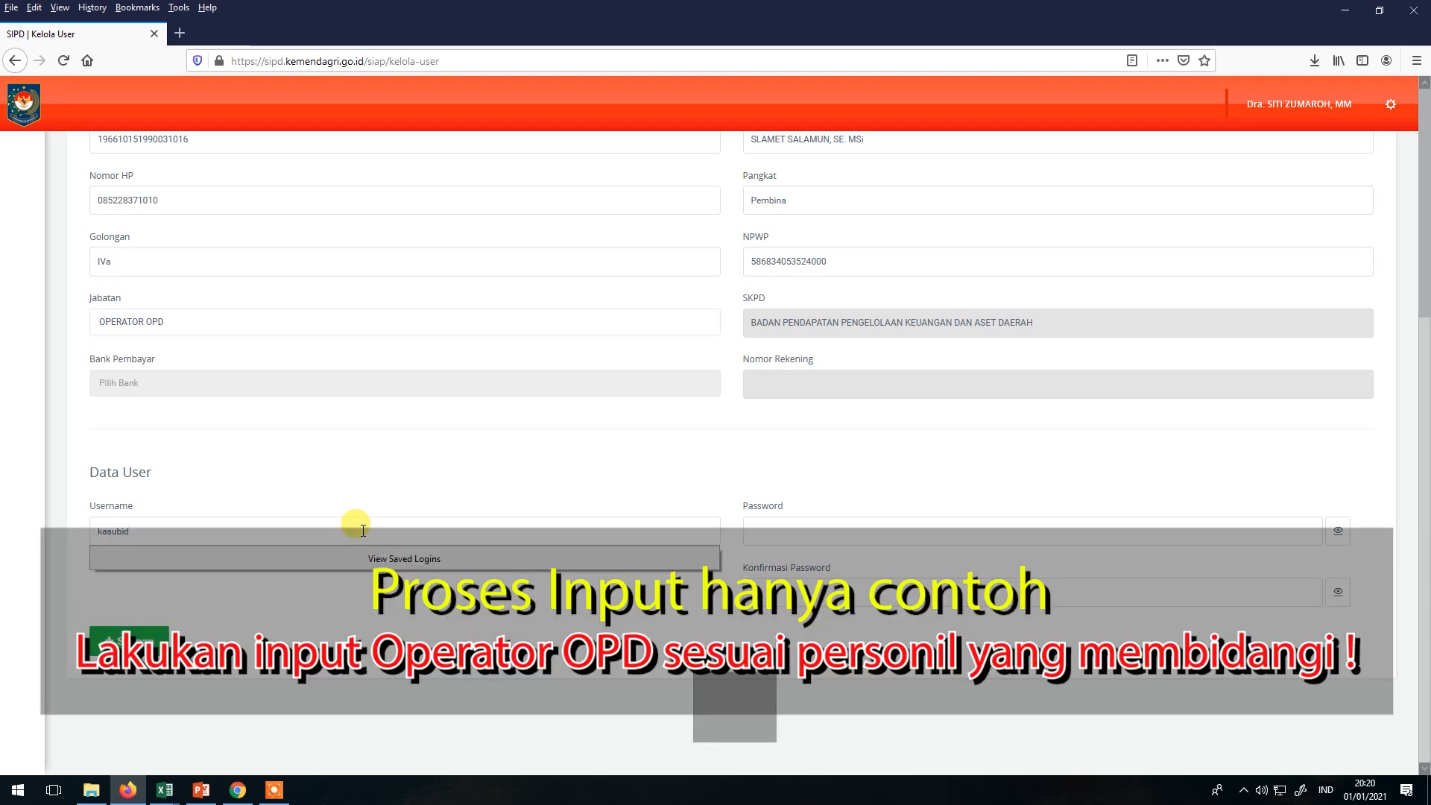
{"action": "type", "text": ".penyusunan.anggaran.bppk"}
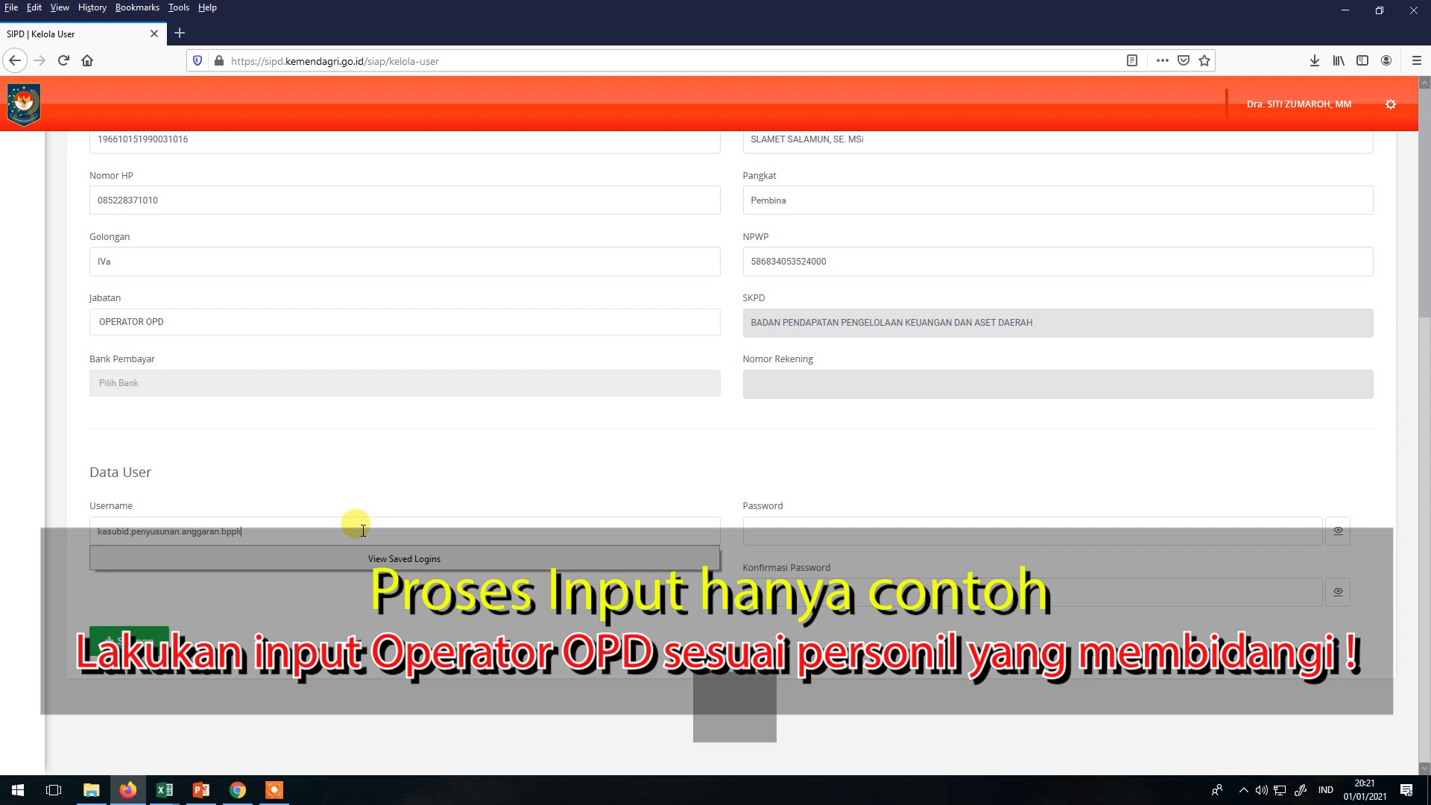
{"action": "type", "text": "ad.magelangkab"}
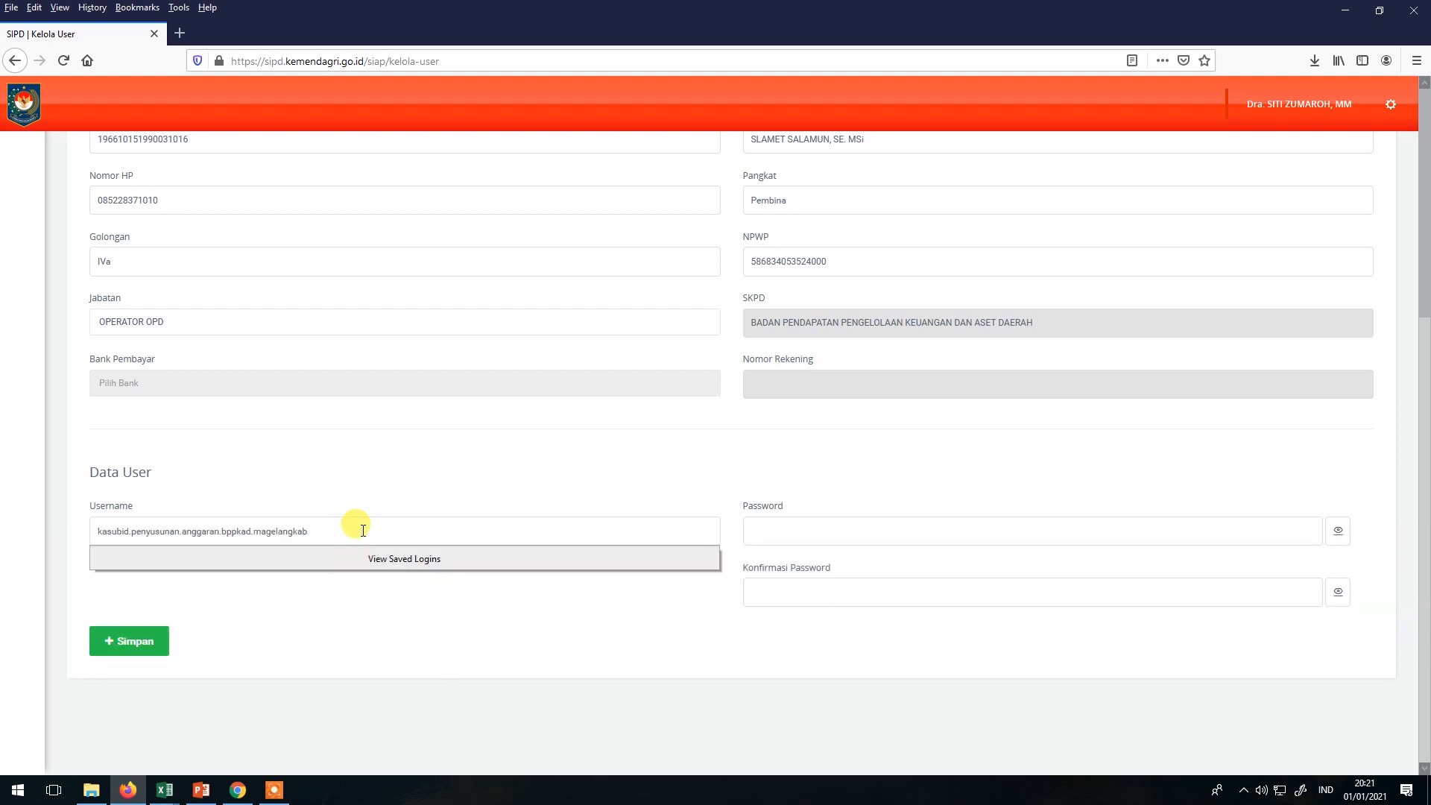
{"action": "key", "text": "ctrl+a"}
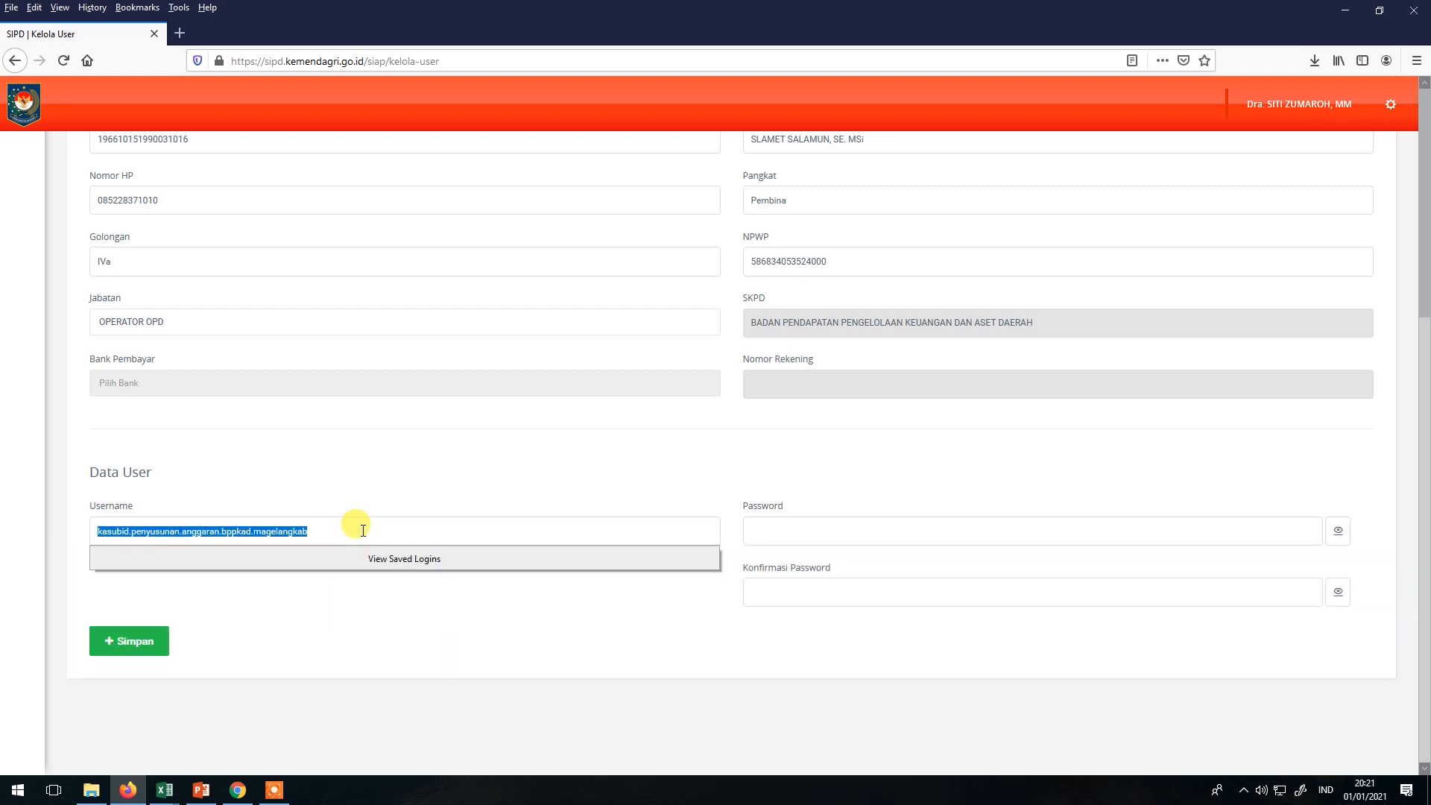
{"action": "left_click", "coordinate": [186, 531]}
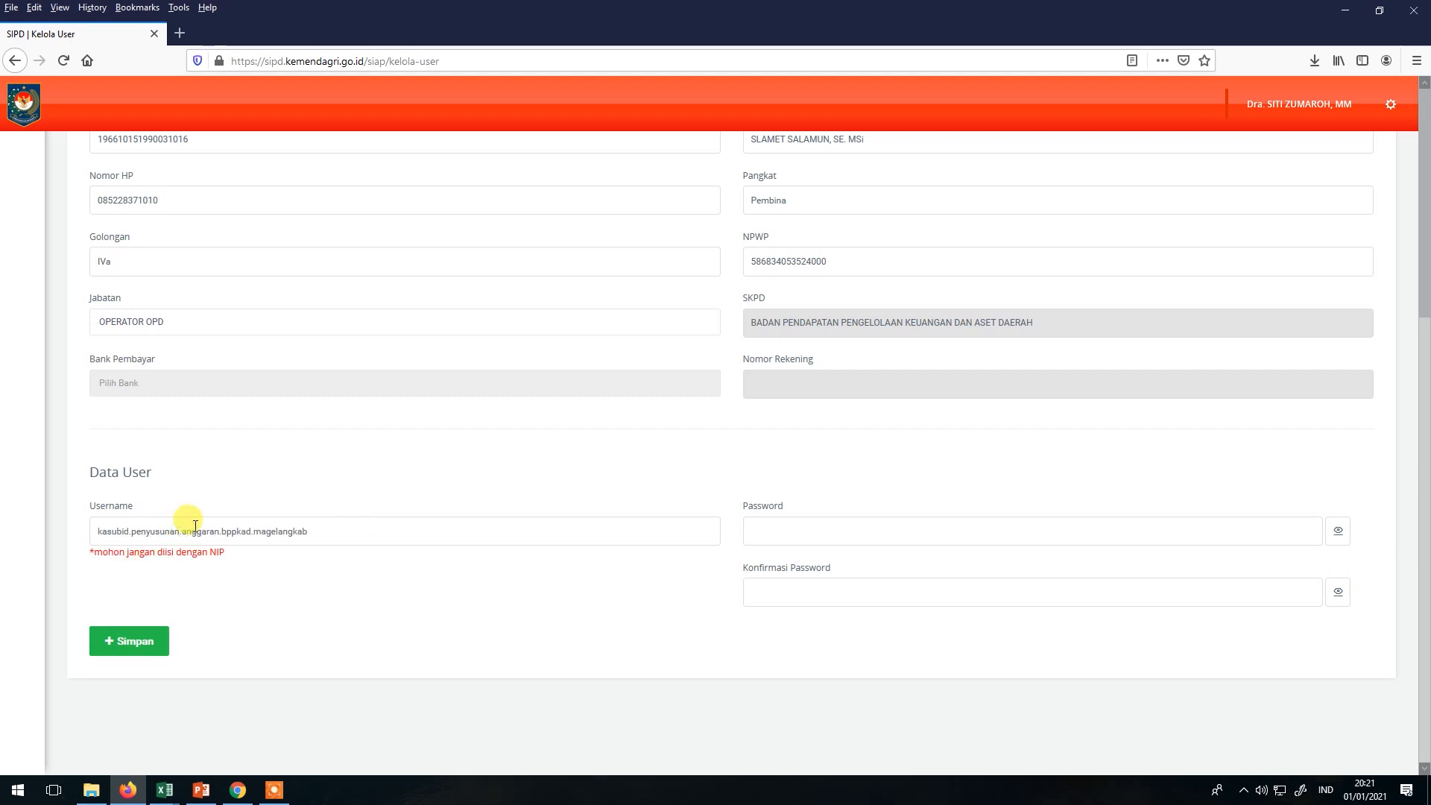
{"action": "key", "text": "BackSpace"}
{"action": "key", "text": "ctrl+a"}
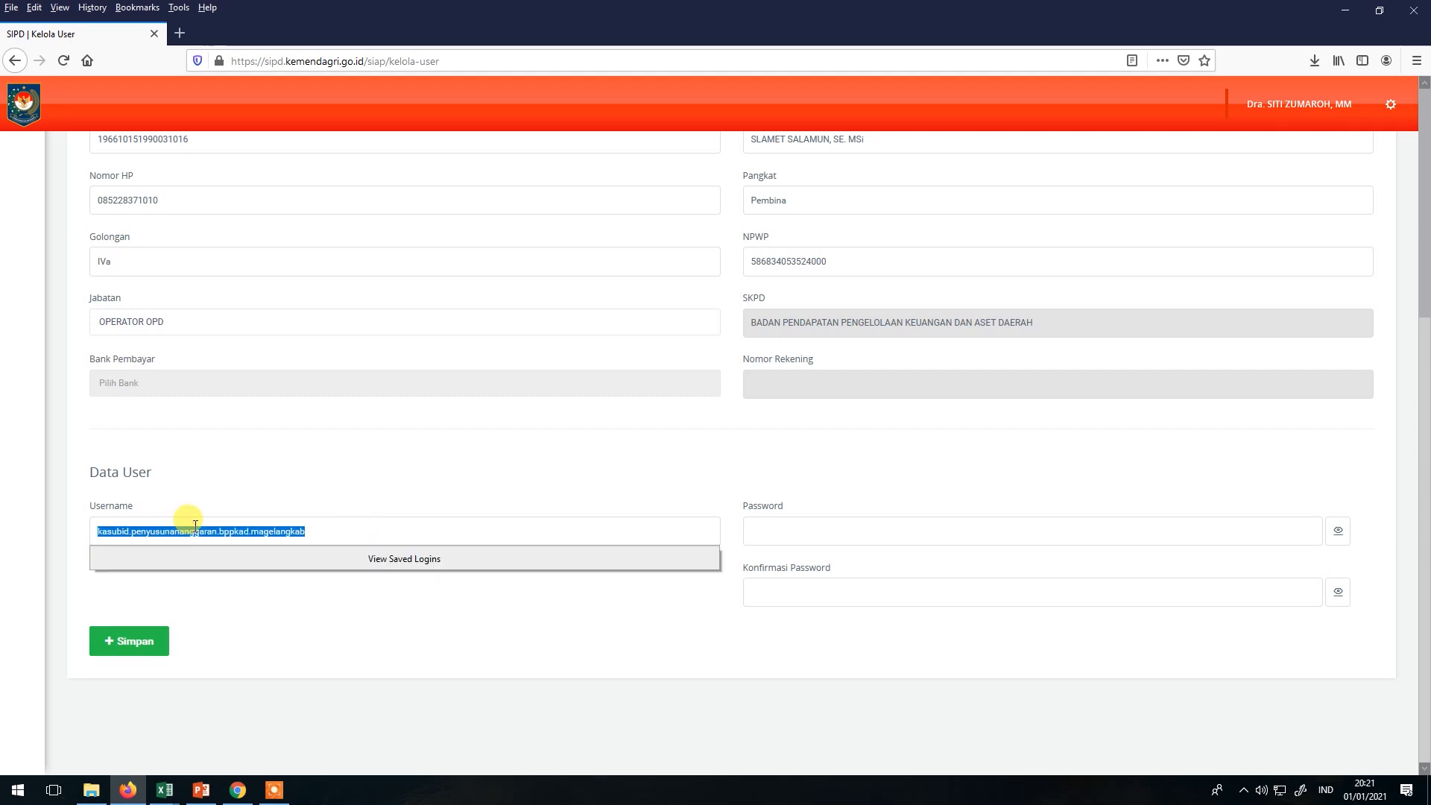
Enter and confirm the account password, save the account, and check the List User.
{"action": "left_click", "coordinate": [775, 528]}
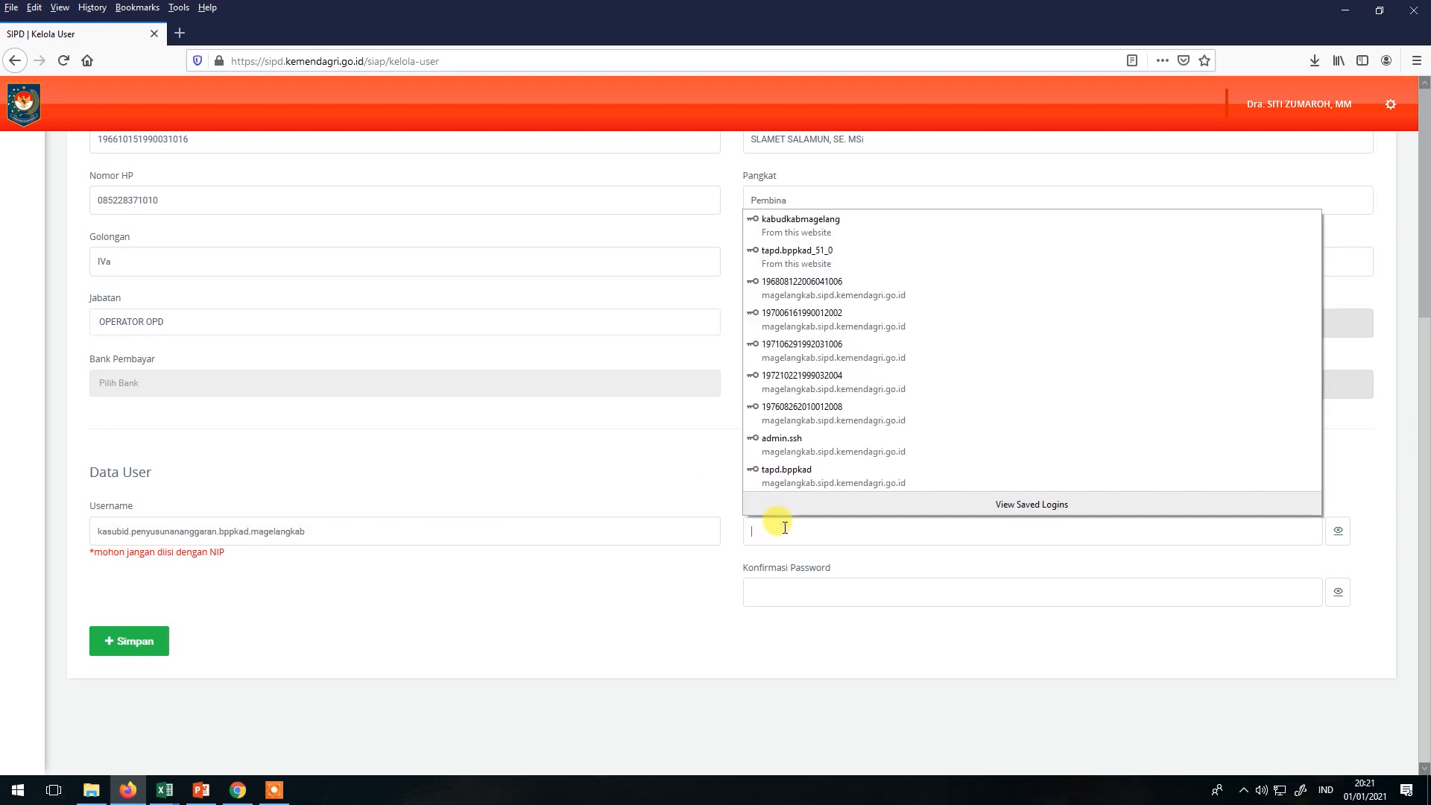
{"action": "type", "text": "1234"}
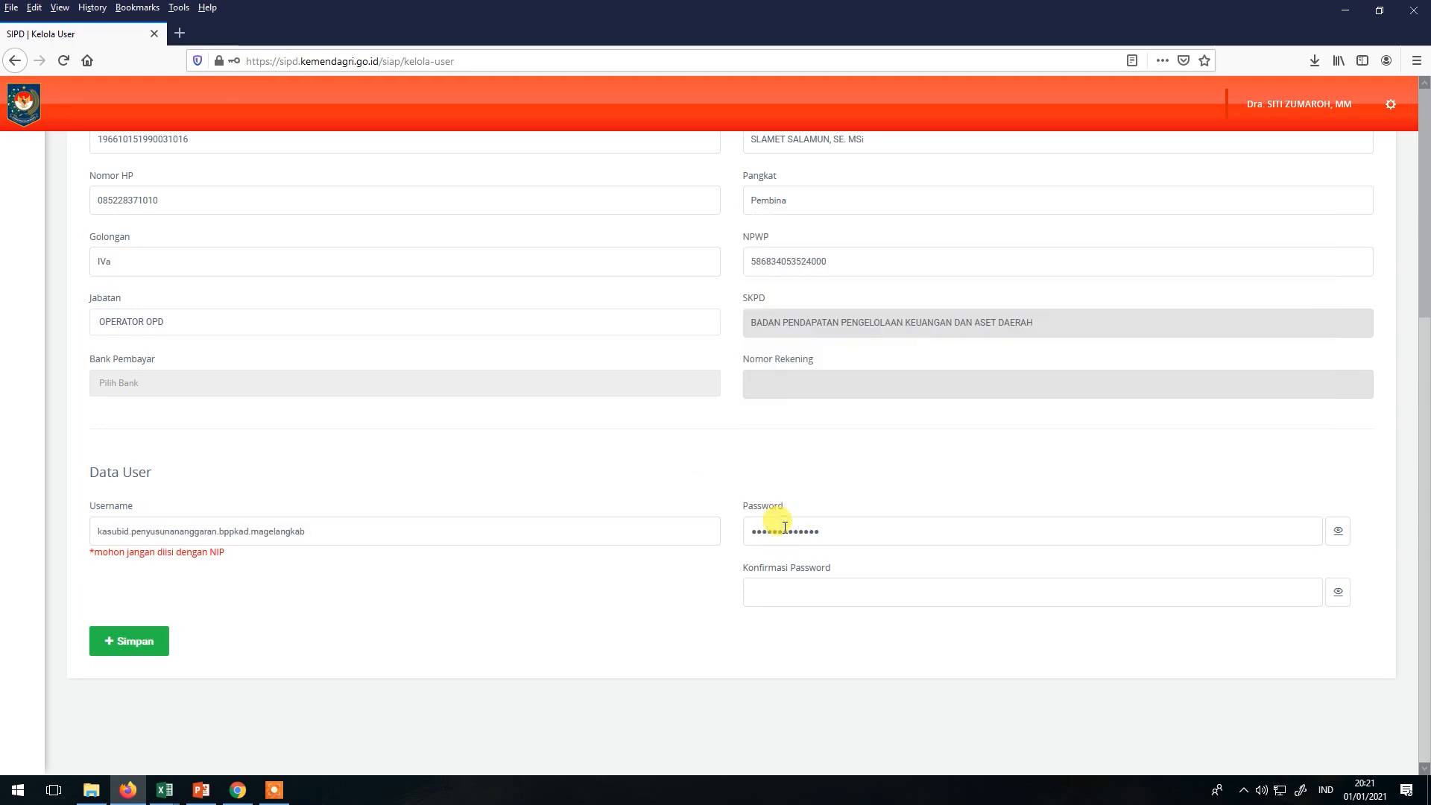
{"action": "left_click", "coordinate": [785, 585]}
{"action": "type", "text": "12"}
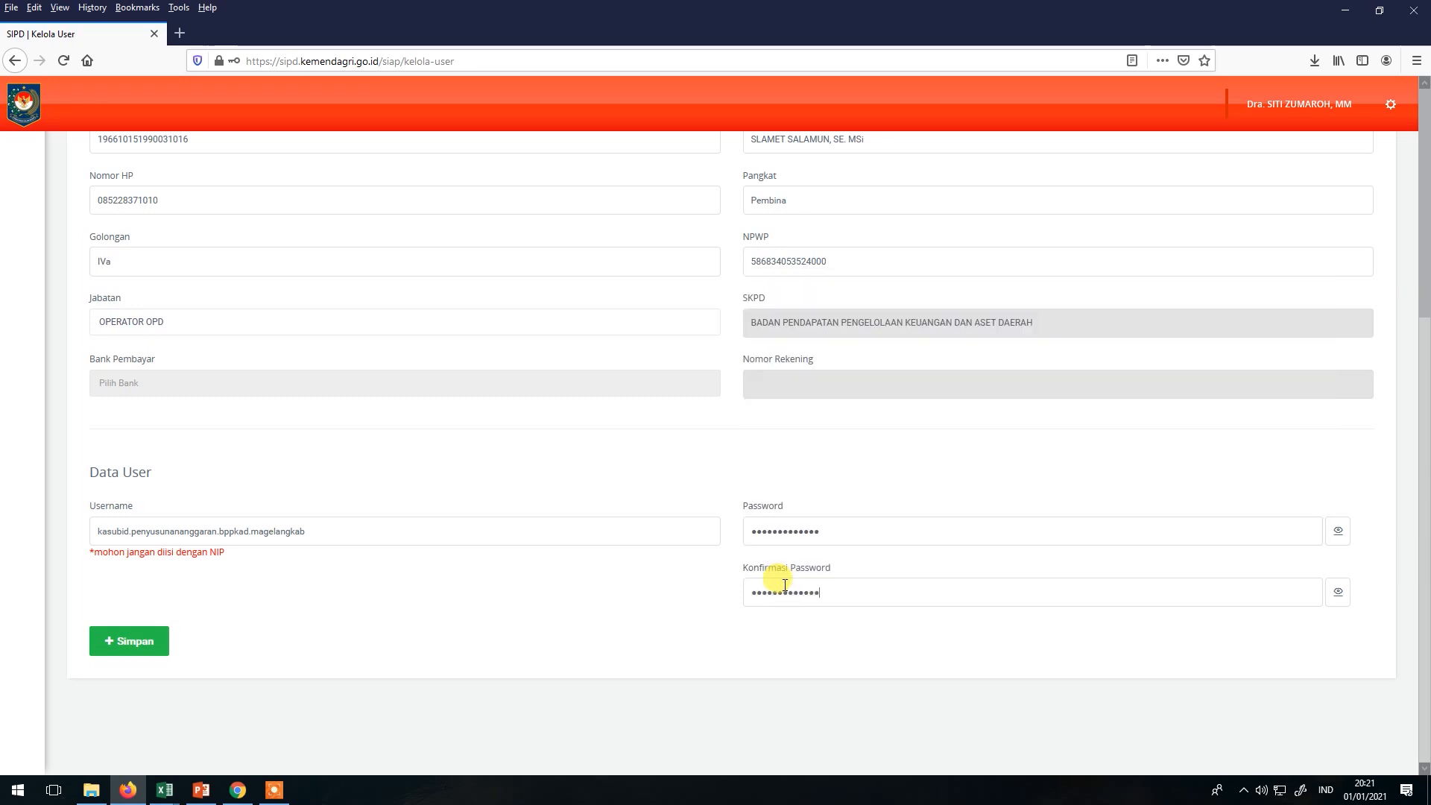
{"action": "left_click", "coordinate": [123, 639]}
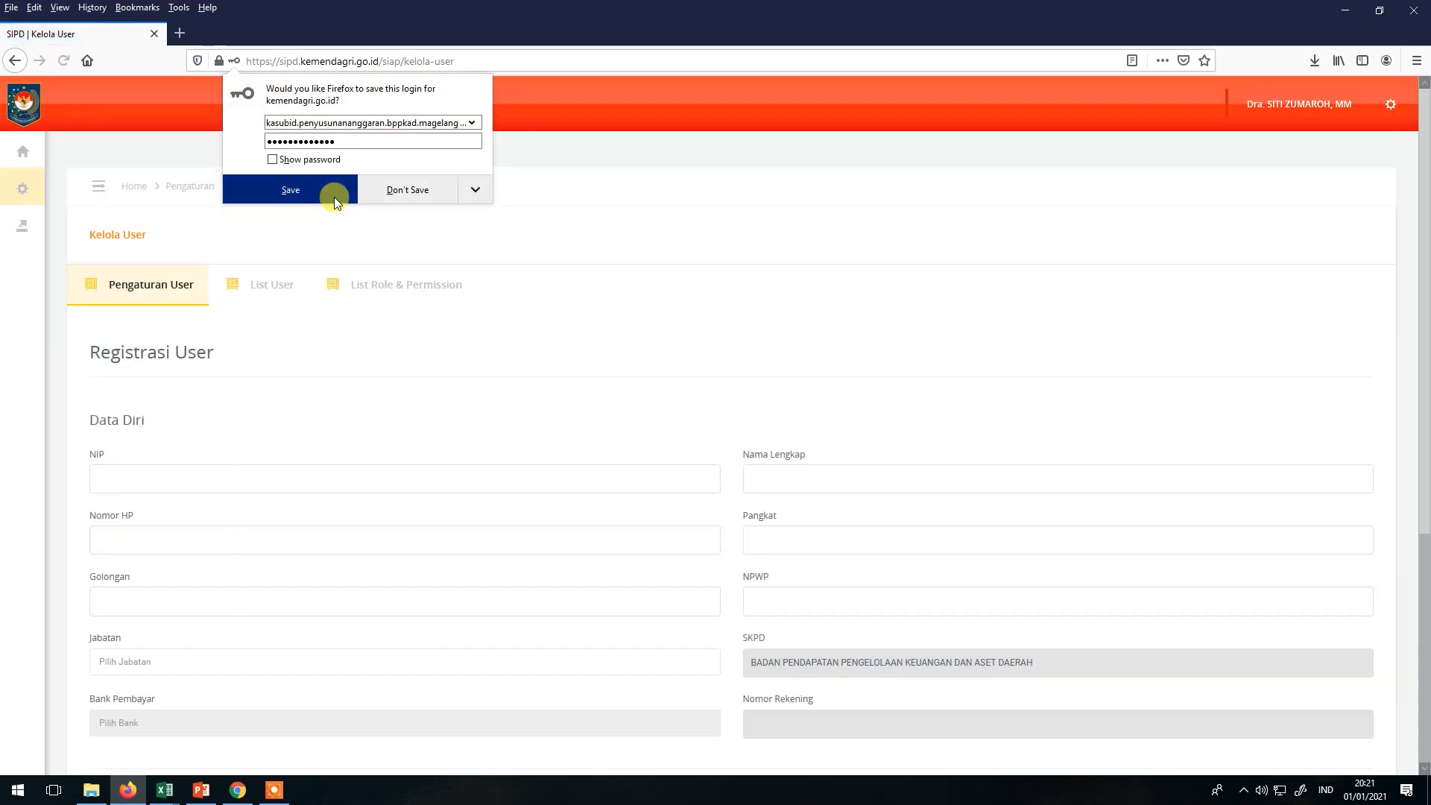
{"action": "left_click", "coordinate": [333, 195]}
{"action": "left_click", "coordinate": [298, 300]}
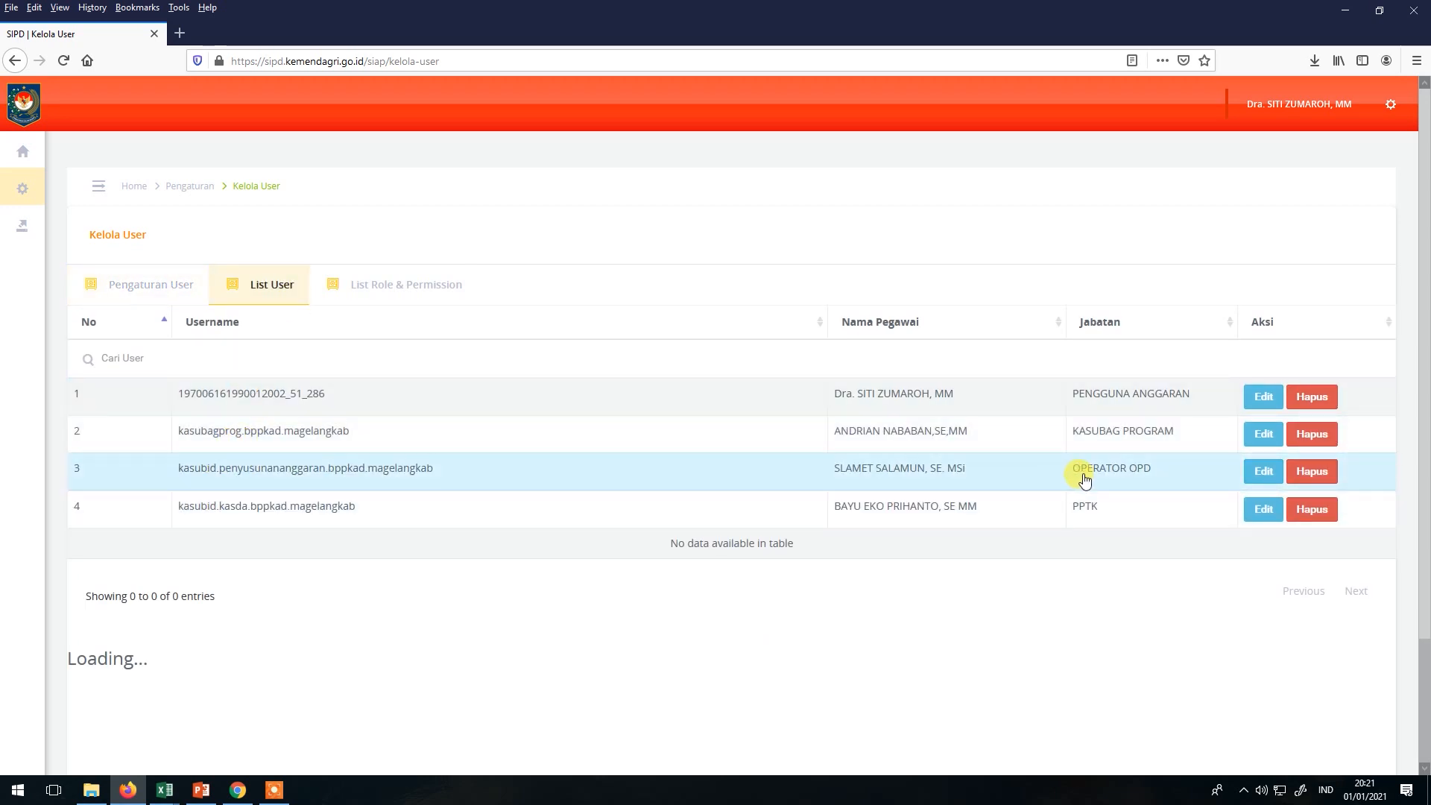
{"action": "left_click", "coordinate": [1378, 104]}
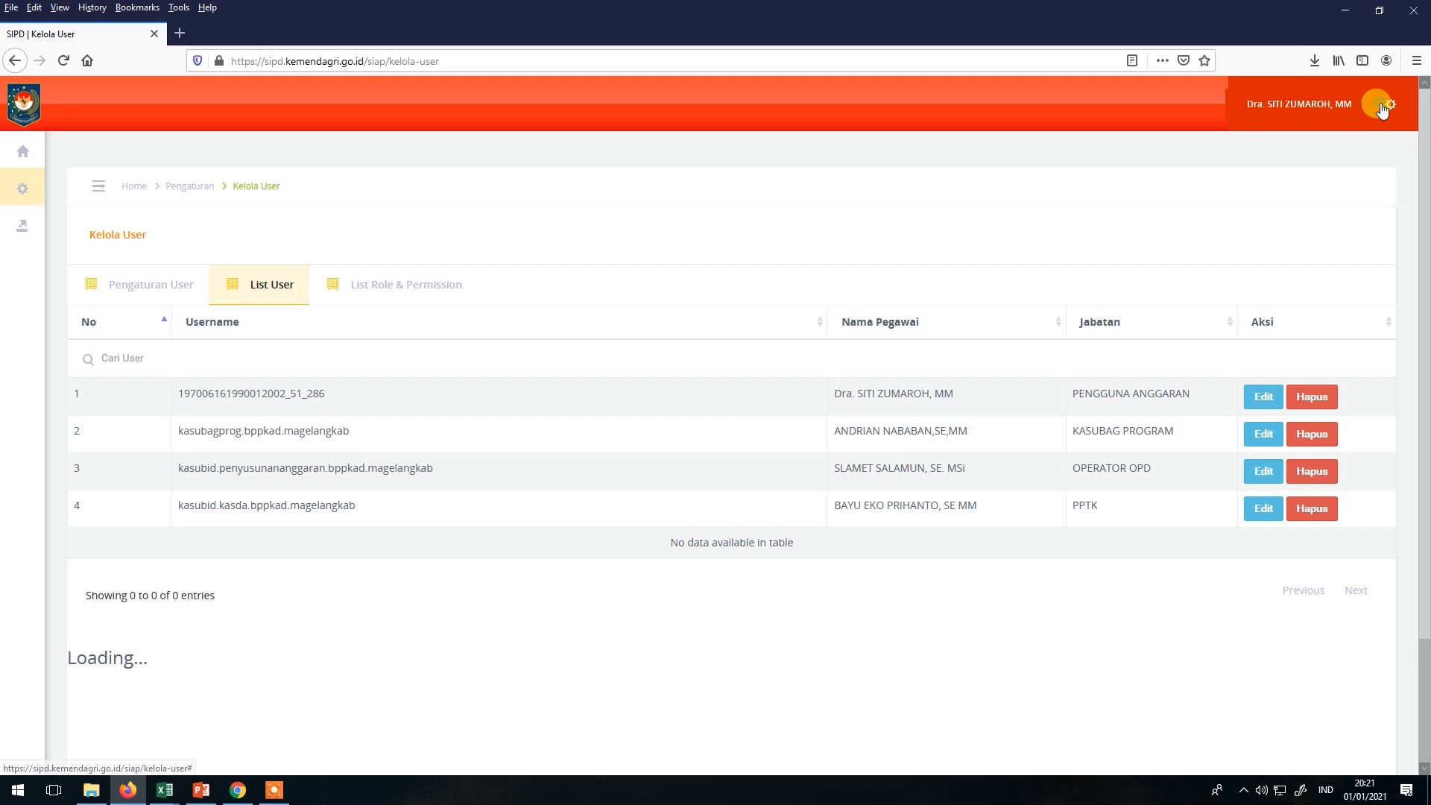
Log in under another account and open Penatausahaan Pengeluaran > Rencana Anggaran Kas > Belanja.
{"action": "key", "text": "alt+Tab"}
{"action": "key", "text": "alt+Tab"}
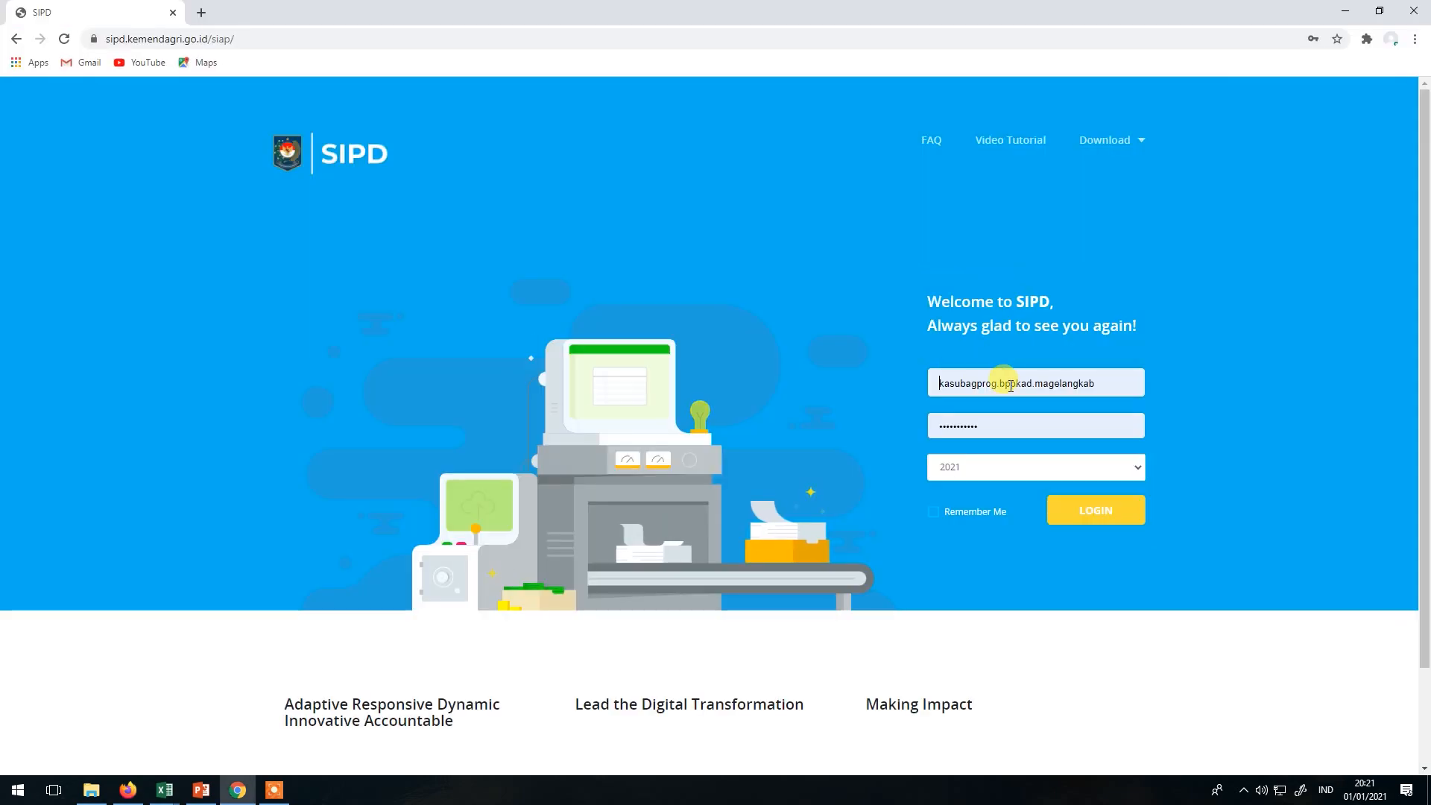
{"action": "left_click", "coordinate": [1072, 512]}
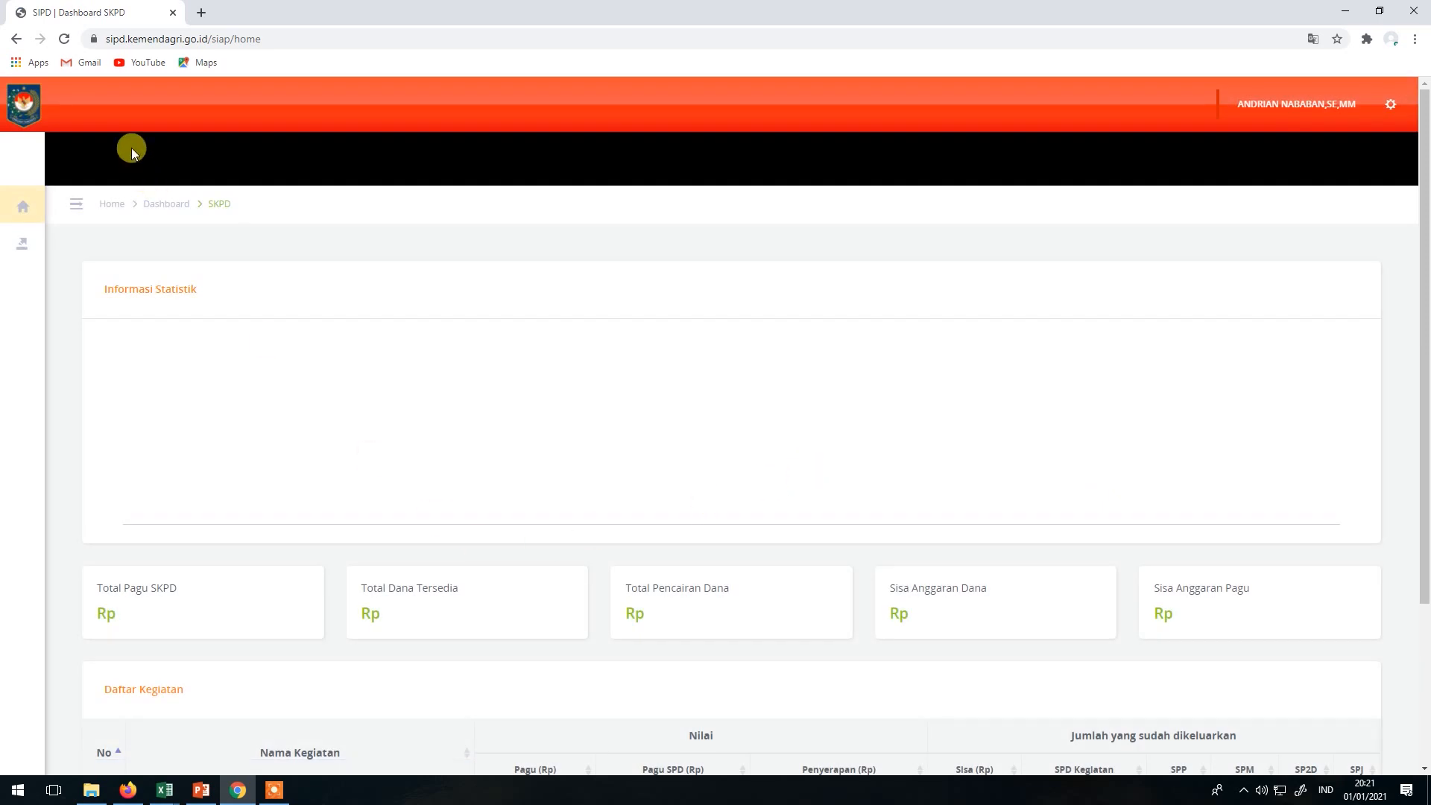
{"action": "mouse_move", "coordinate": [44, 244]}
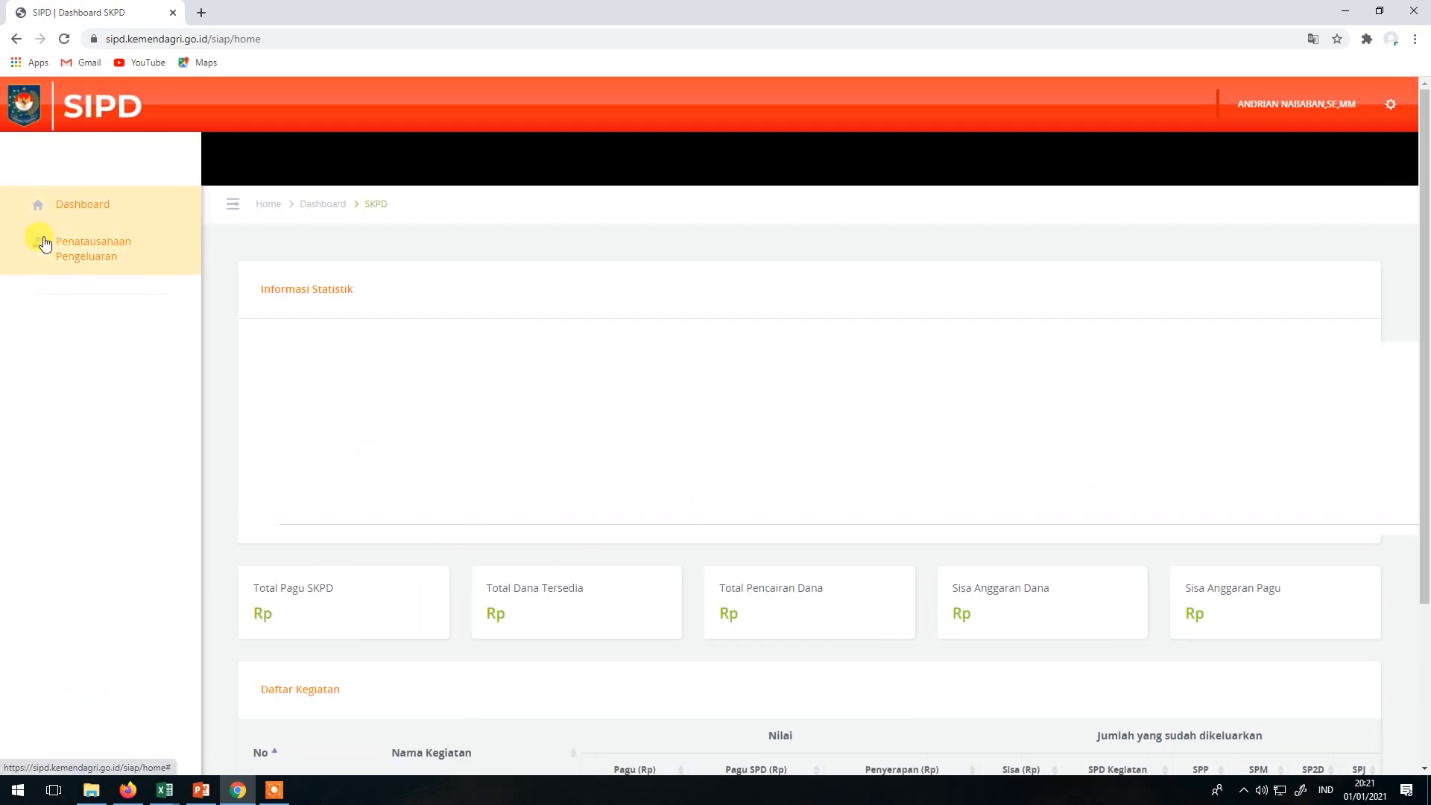
{"action": "left_click", "coordinate": [83, 229]}
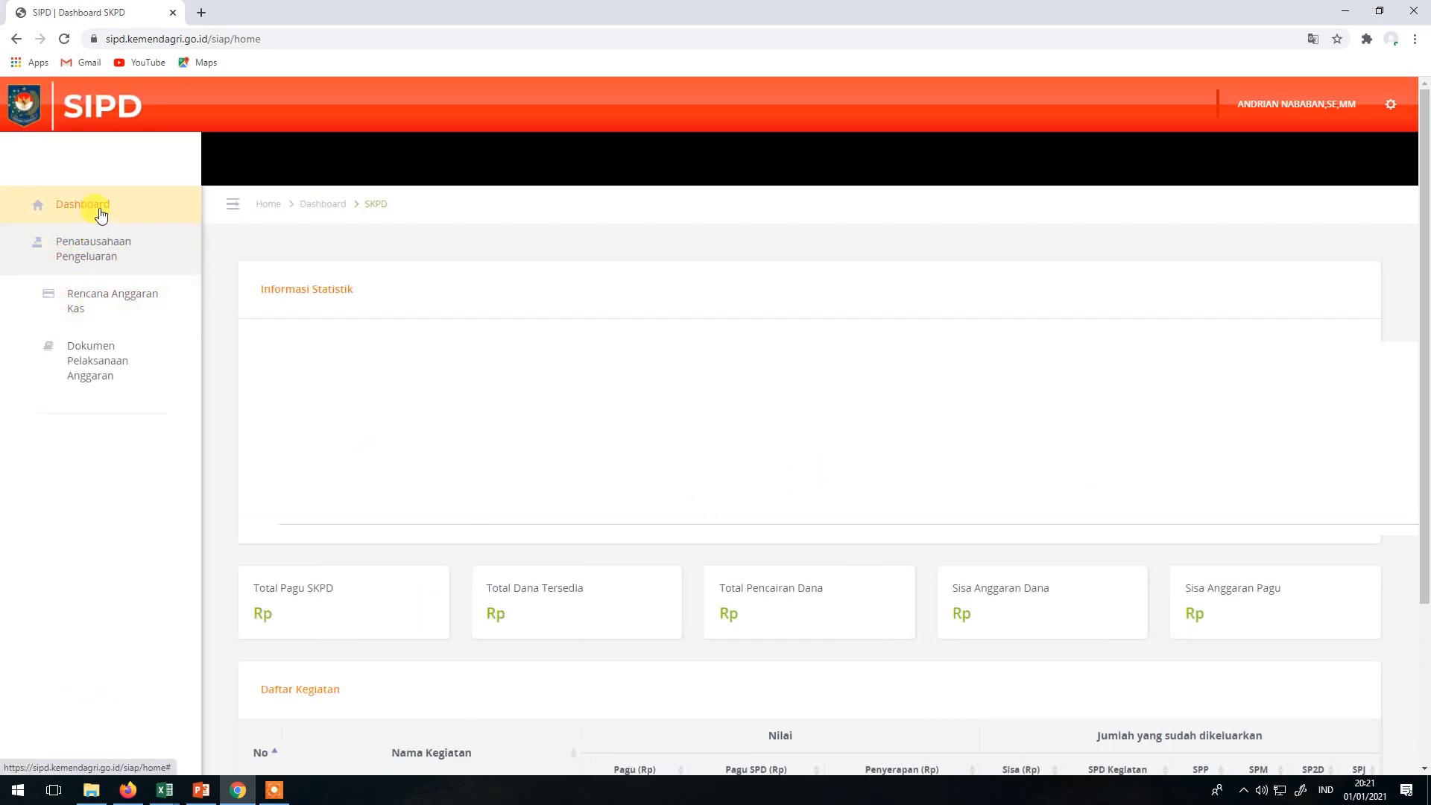
{"action": "left_click", "coordinate": [97, 212]}
{"action": "left_click", "coordinate": [89, 296]}
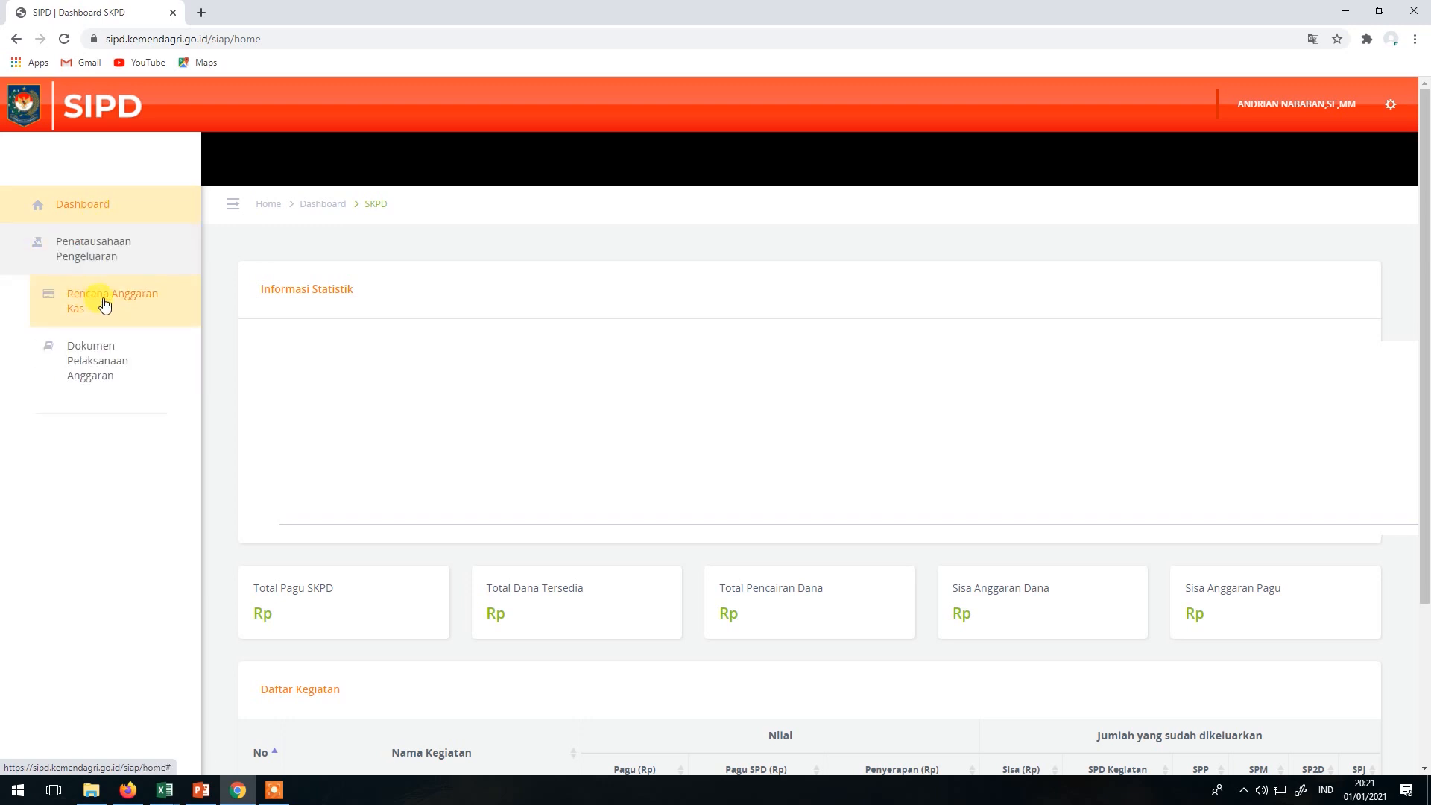
{"action": "left_click", "coordinate": [106, 304]}
{"action": "left_click", "coordinate": [97, 388]}
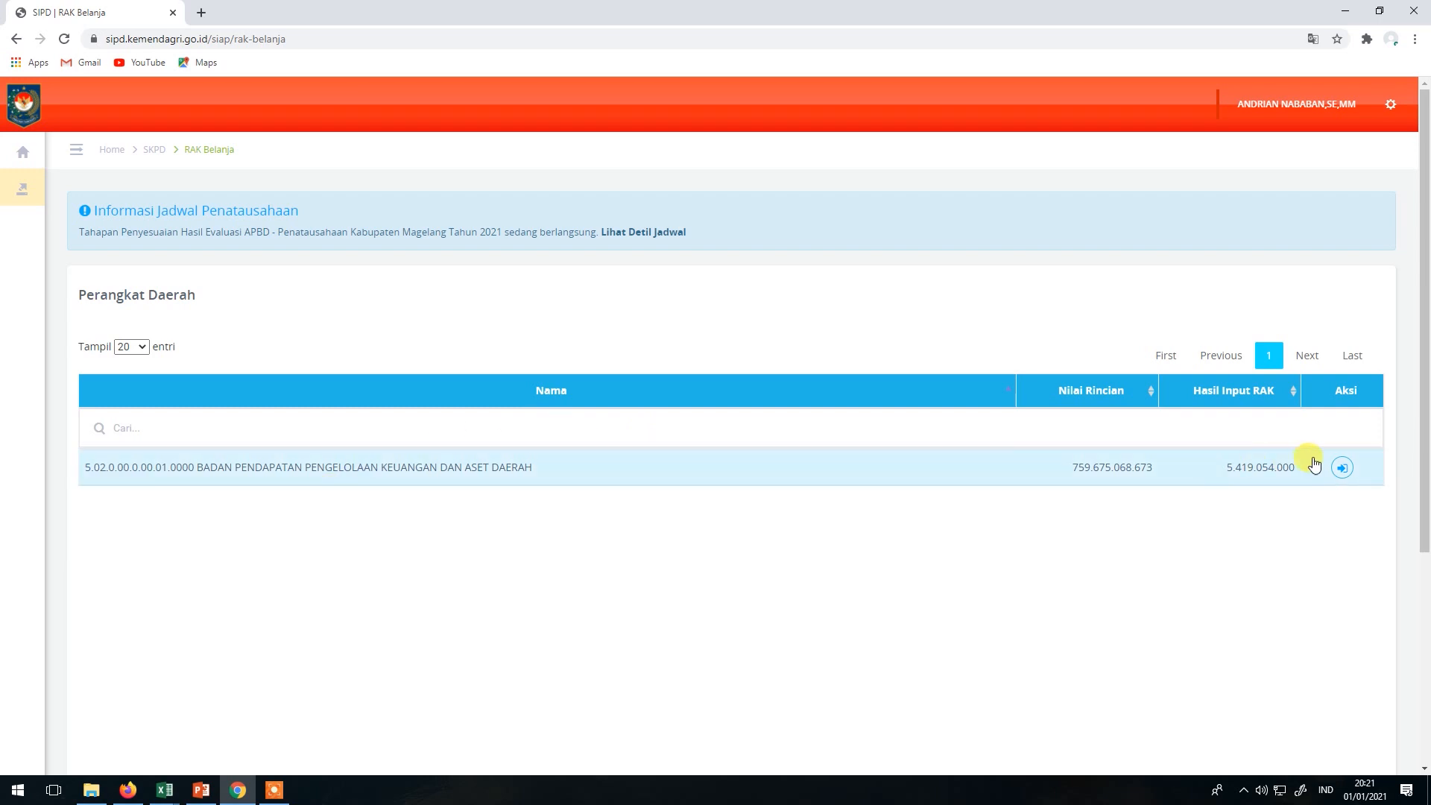
Search the agency's sub-activities for 'gaji' and open Detil RAK for Penyediaan Gaji dan Tunjangan ASN.
{"action": "left_click", "coordinate": [1352, 470]}
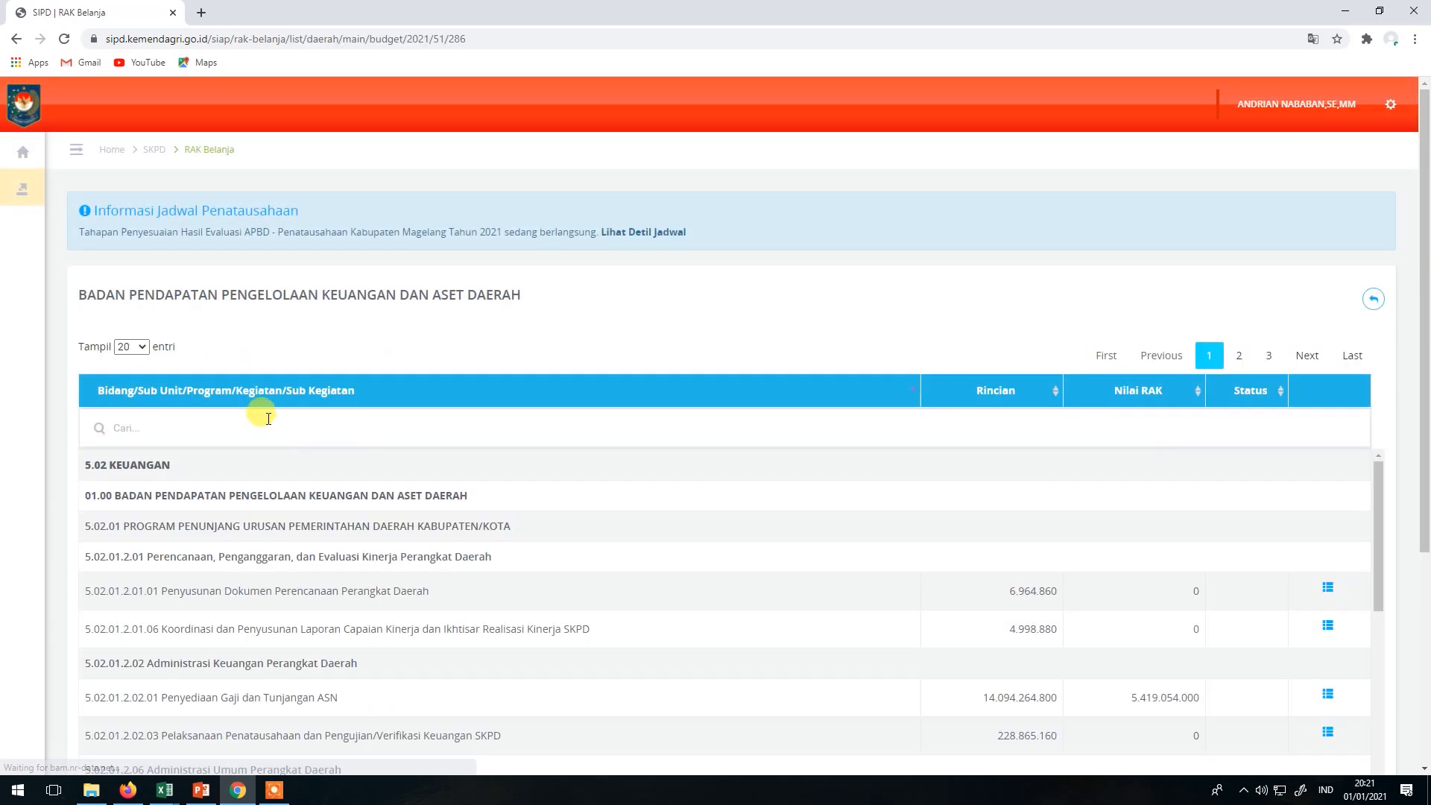
{"action": "left_click", "coordinate": [191, 427]}
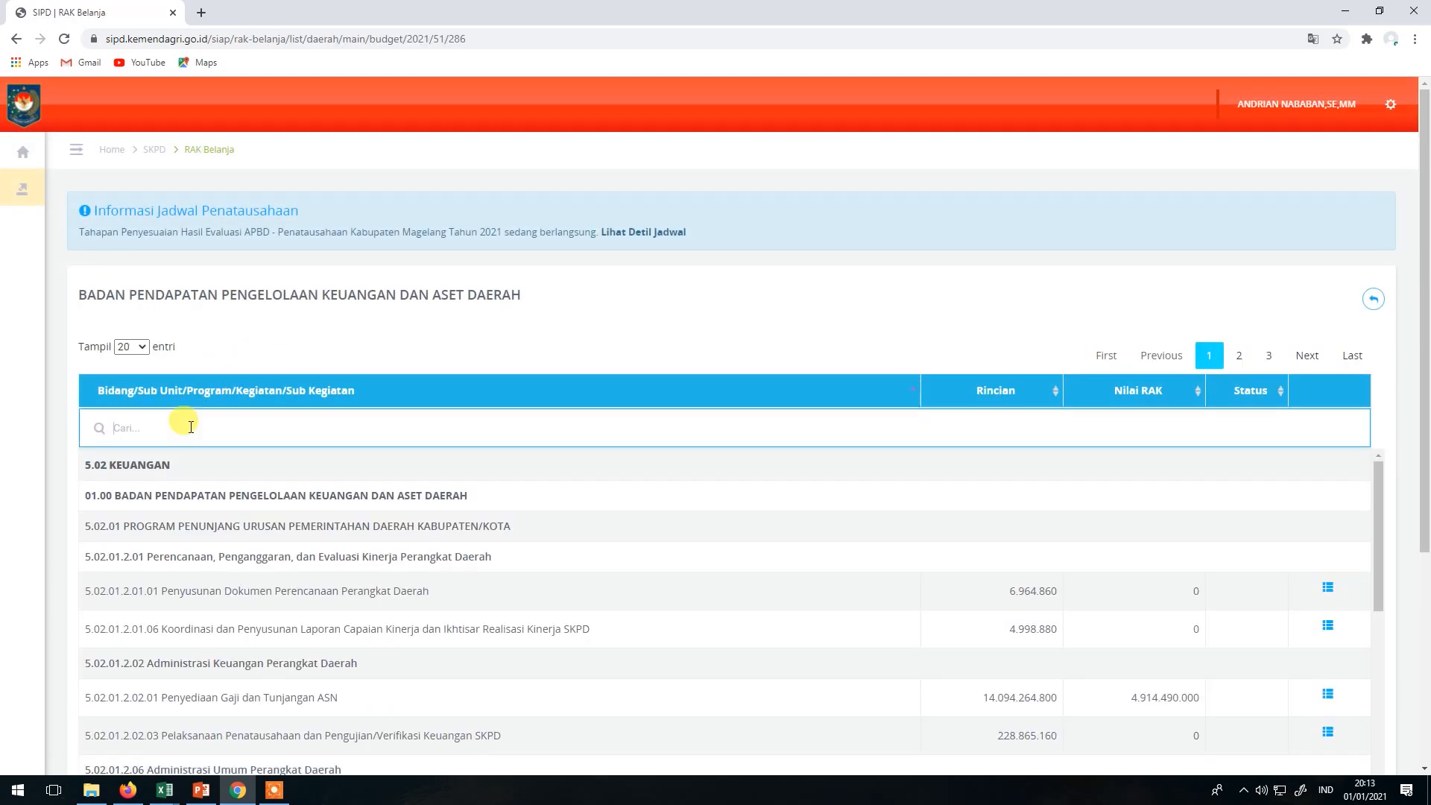
{"action": "type", "text": "gaji"}
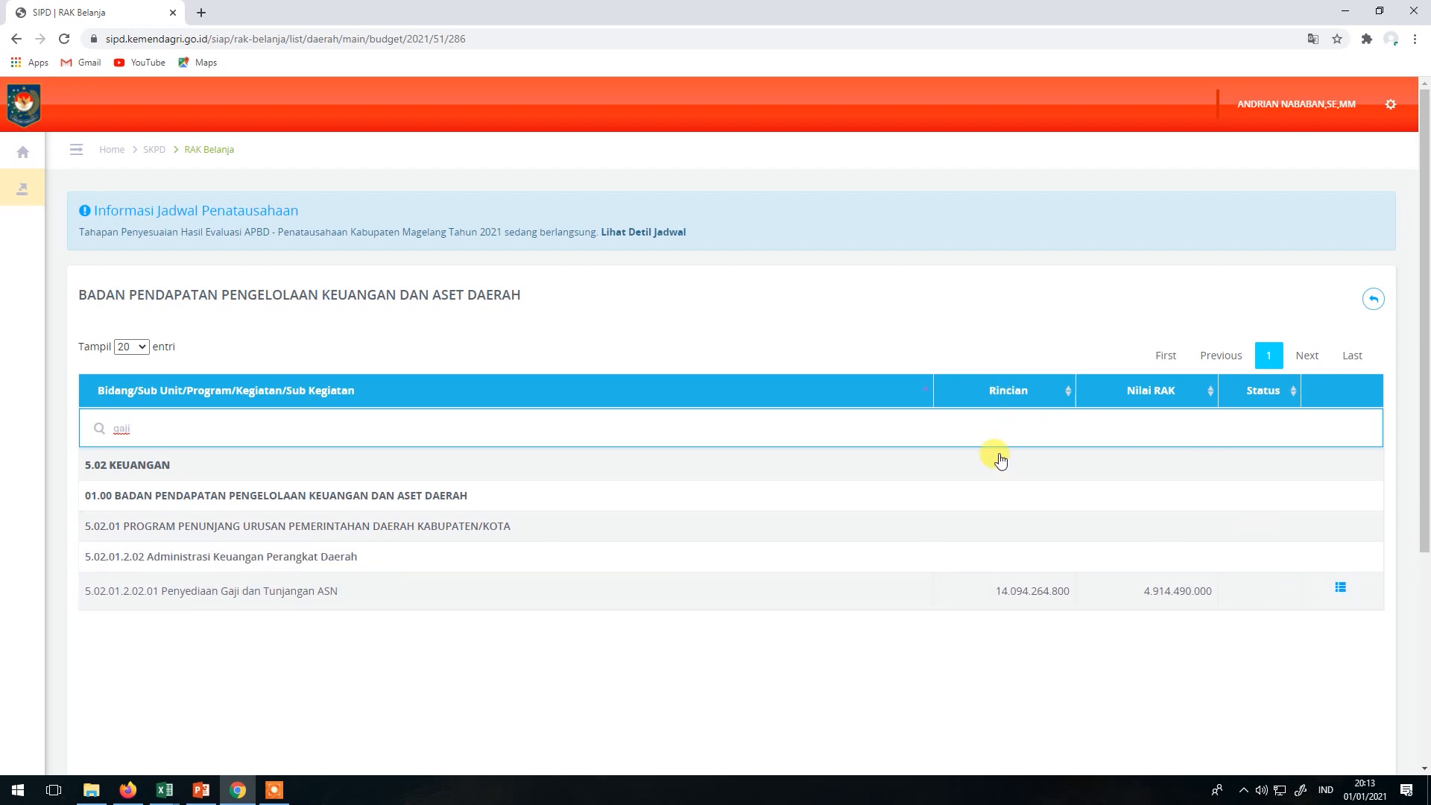
{"action": "left_click", "coordinate": [1342, 592]}
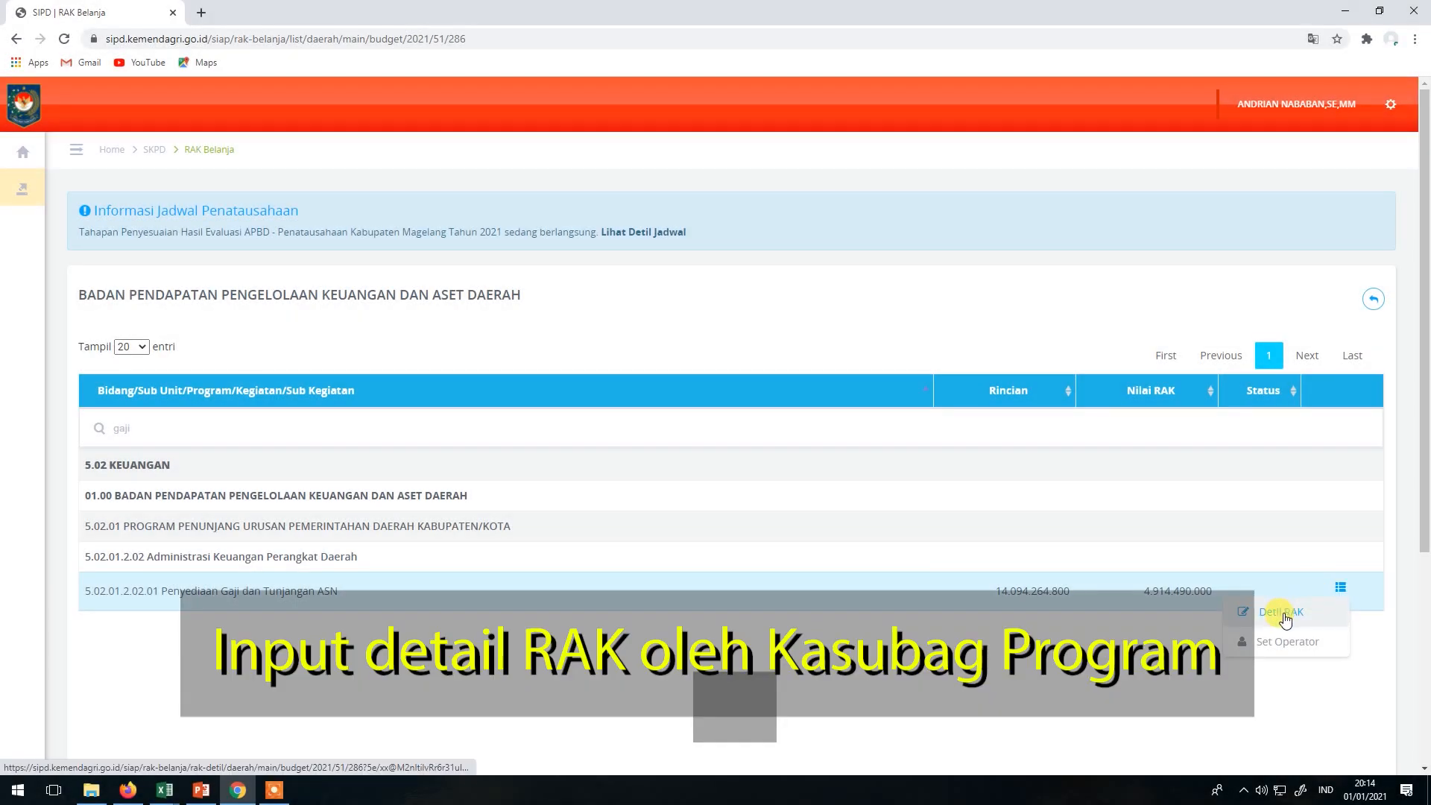
{"action": "left_click", "coordinate": [1284, 614]}
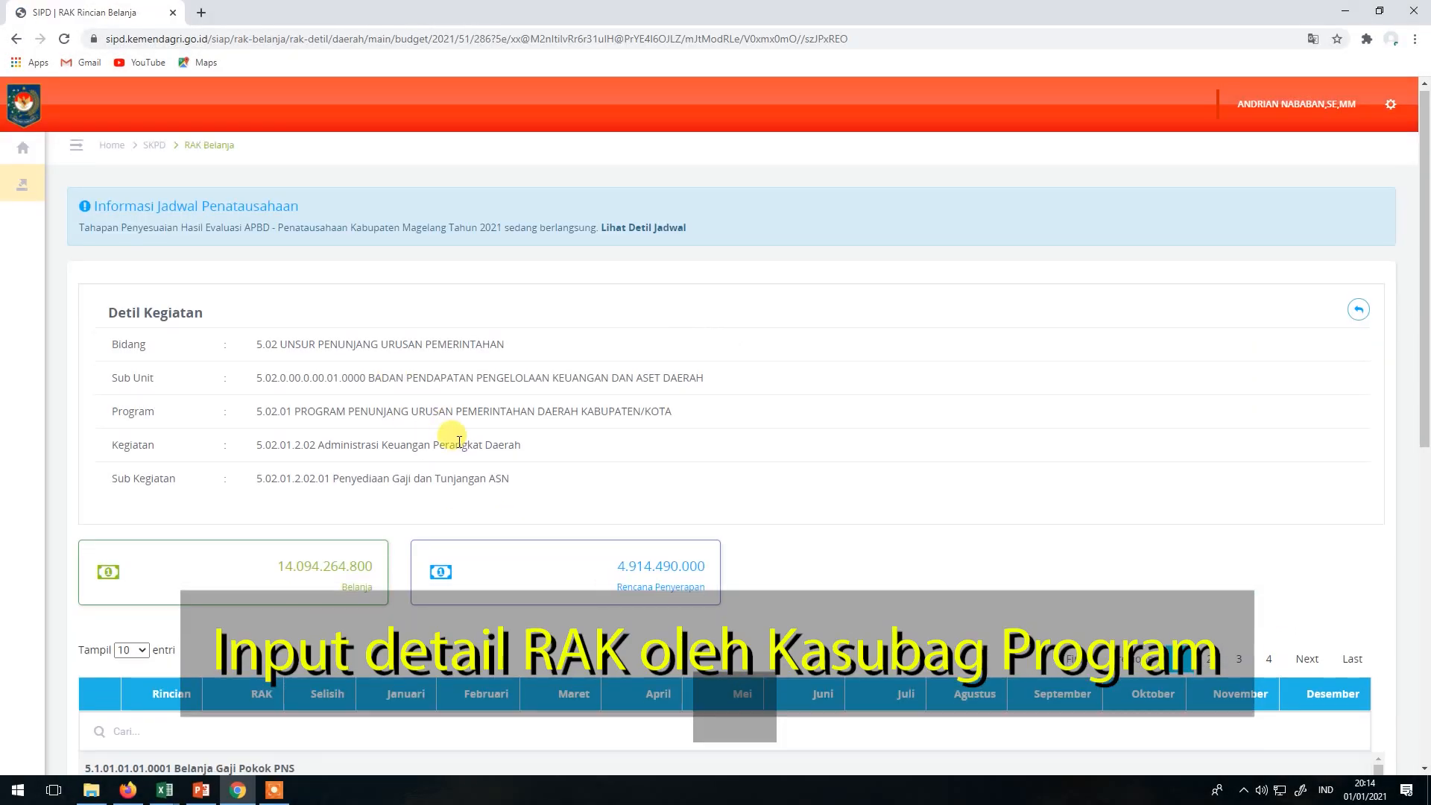
Open the RAK edit form for Belanja Tunjangan Keluarga PNS, budget 504.564.000.
{"action": "scroll", "coordinate": [456, 440], "scroll_direction": "down", "scroll_amount": 7}
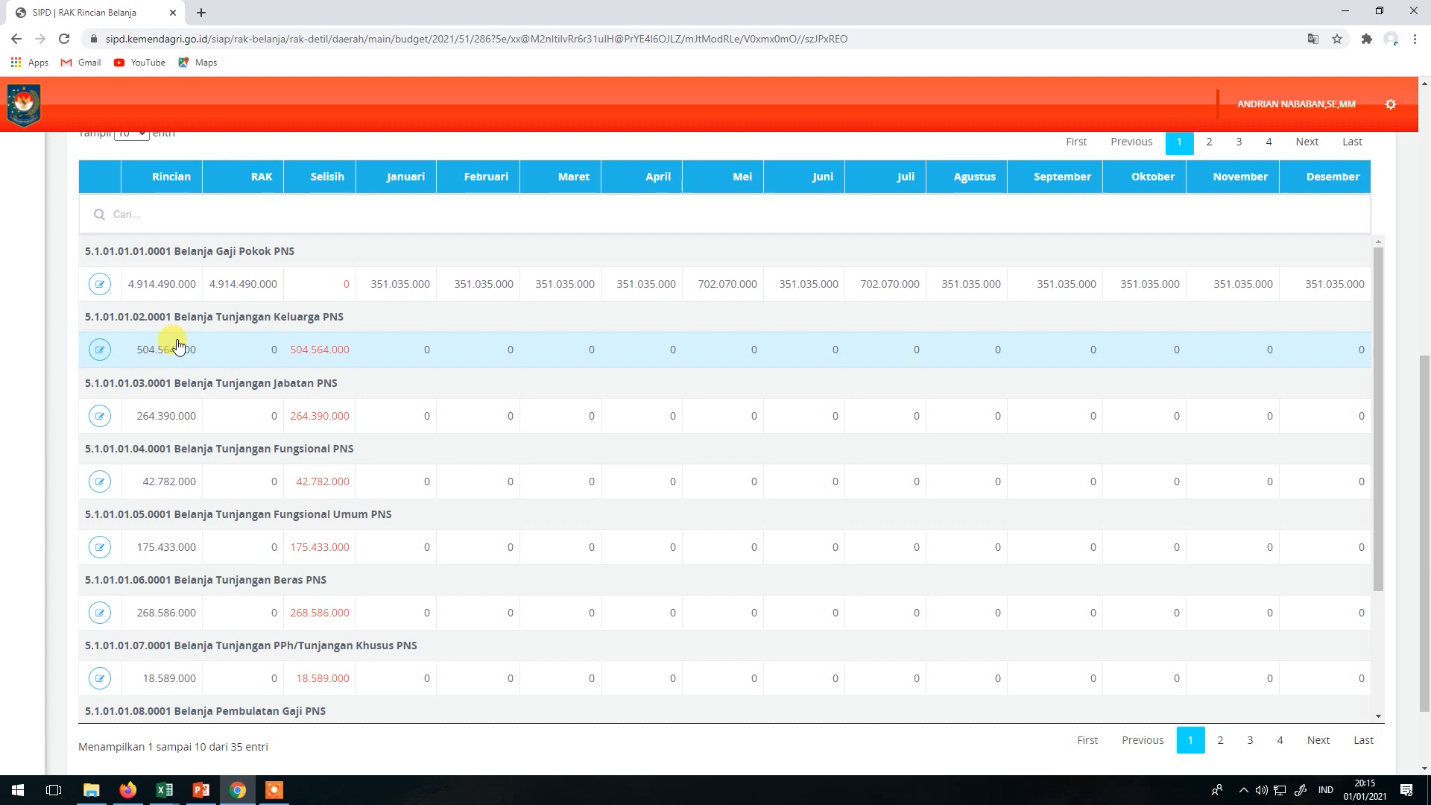
{"action": "left_click", "coordinate": [100, 349]}
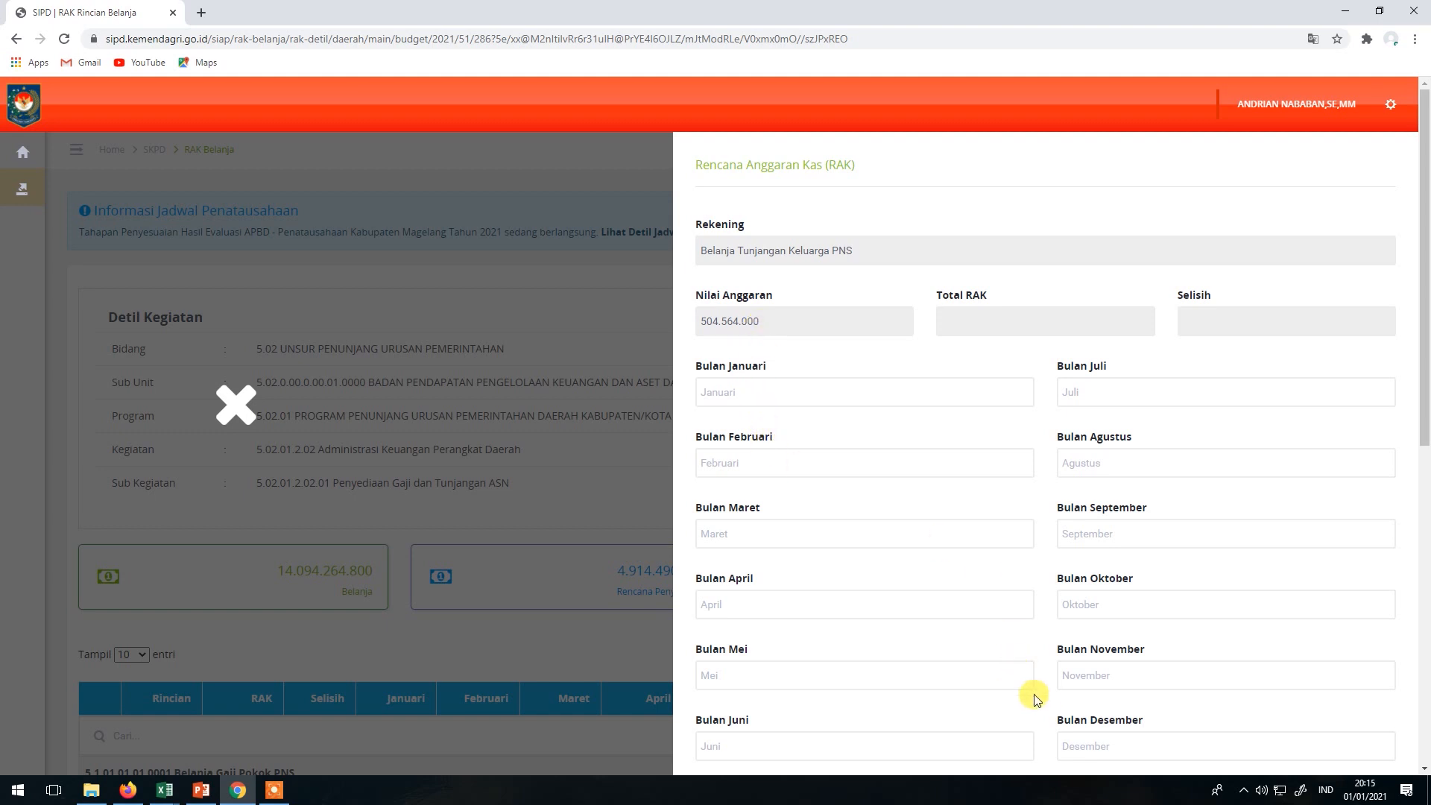
{"action": "key", "text": "alt+Tab"}
{"action": "key", "text": "alt+Tab"}
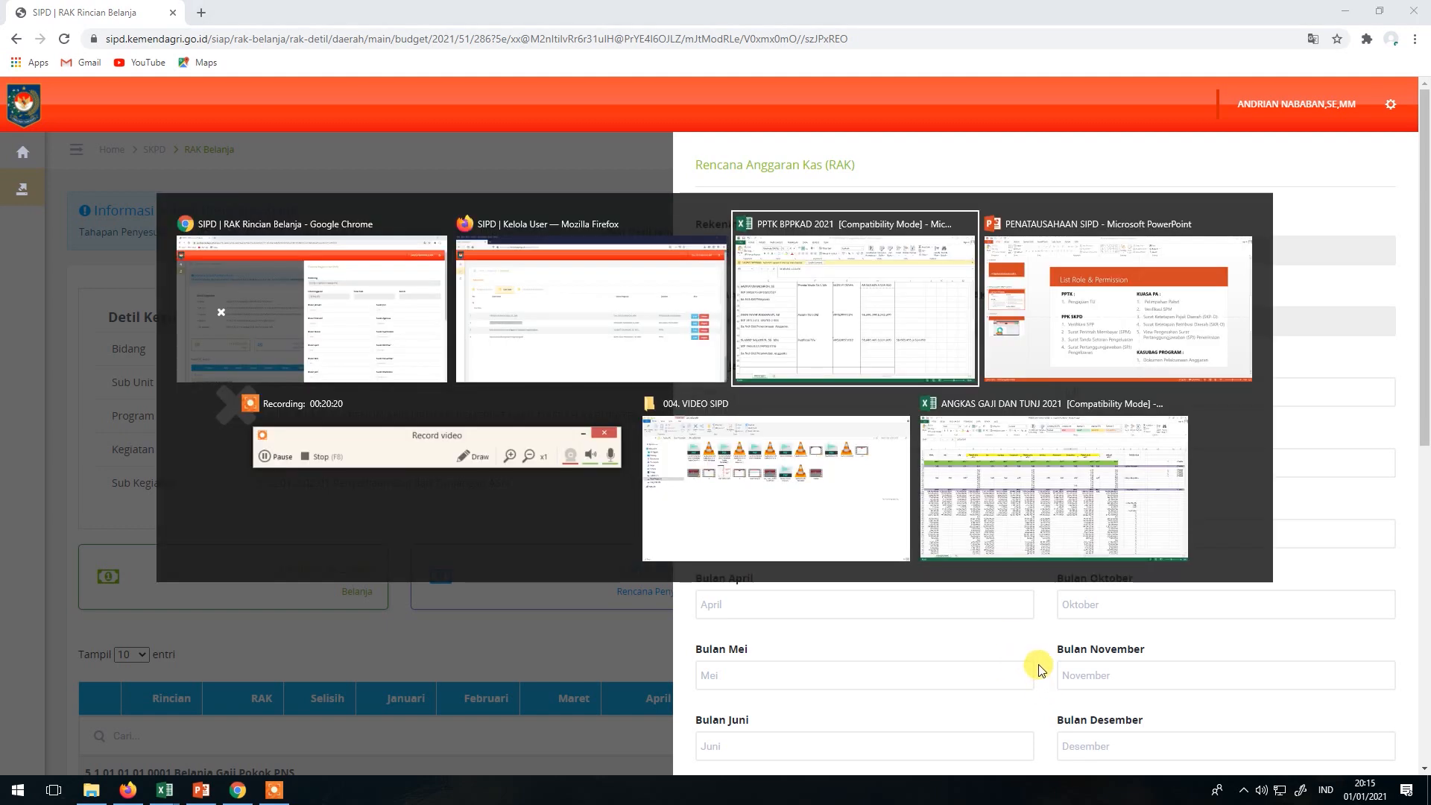
Compare the family allowance budget in C150 of the ANGKAS GAJI spreadsheet with the RAK form.
{"action": "left_click", "coordinate": [1044, 526]}
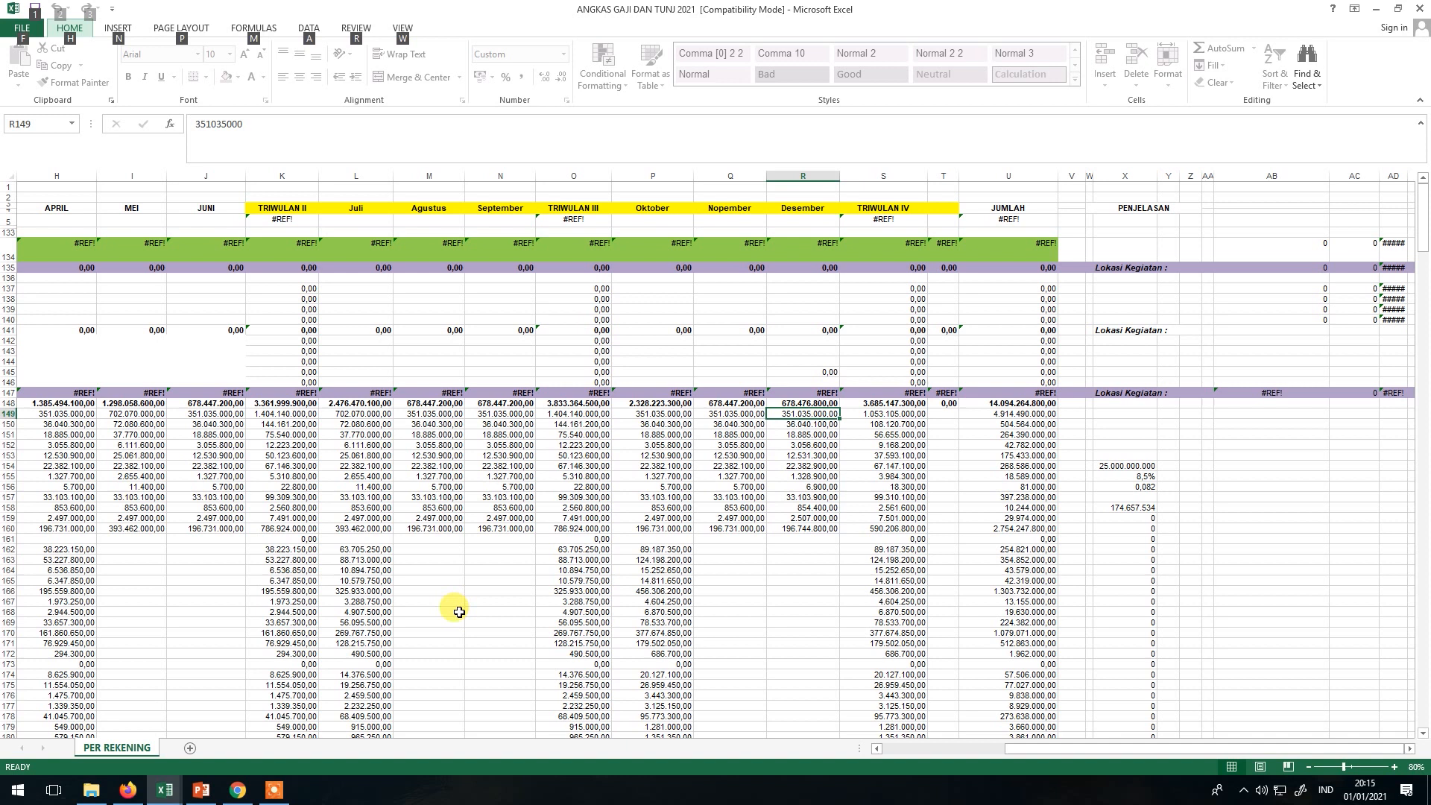
{"action": "left_click_drag", "start_coordinate": [1033, 757], "coordinate": [888, 757]}
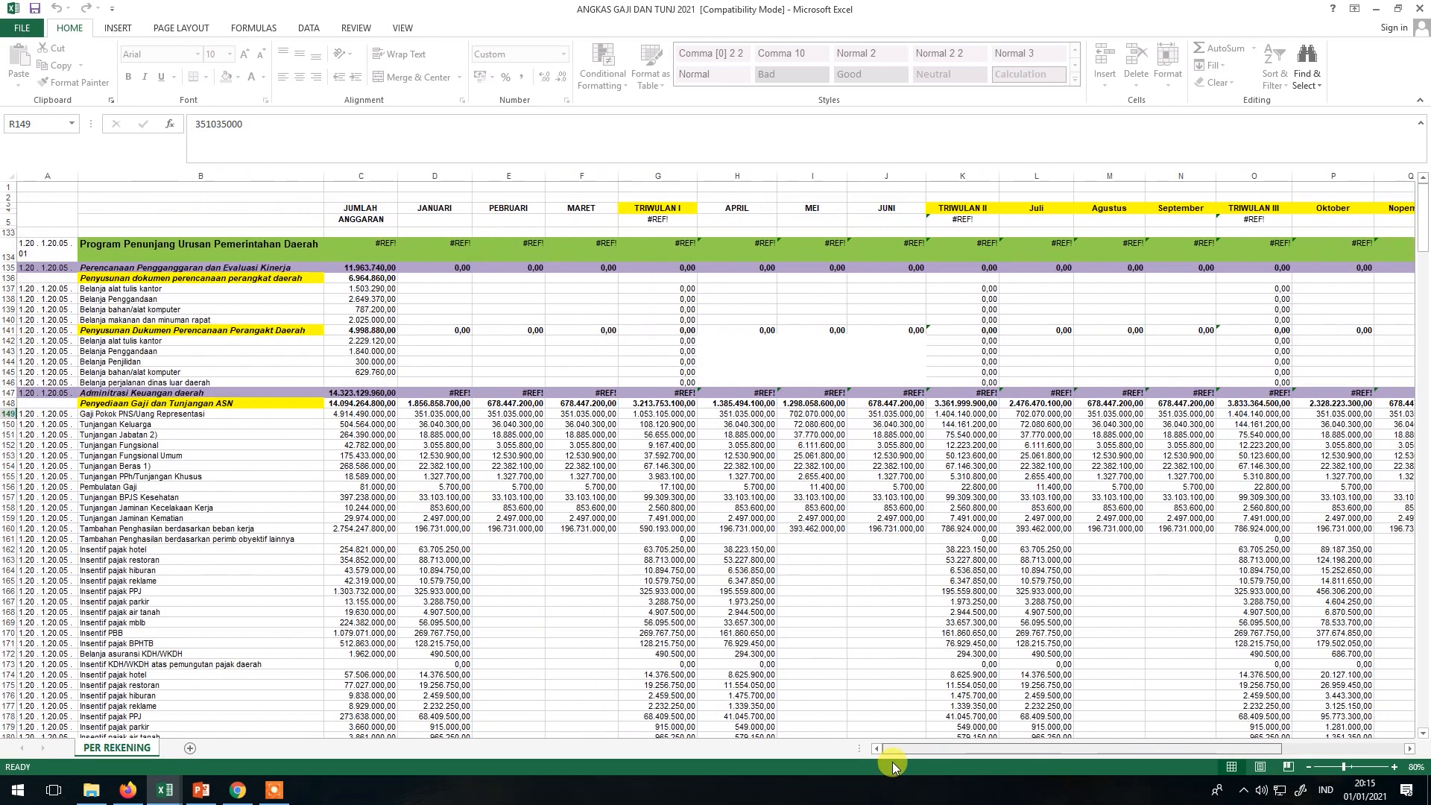
{"action": "left_click", "coordinate": [377, 423]}
{"action": "key", "text": "alt+Tab"}
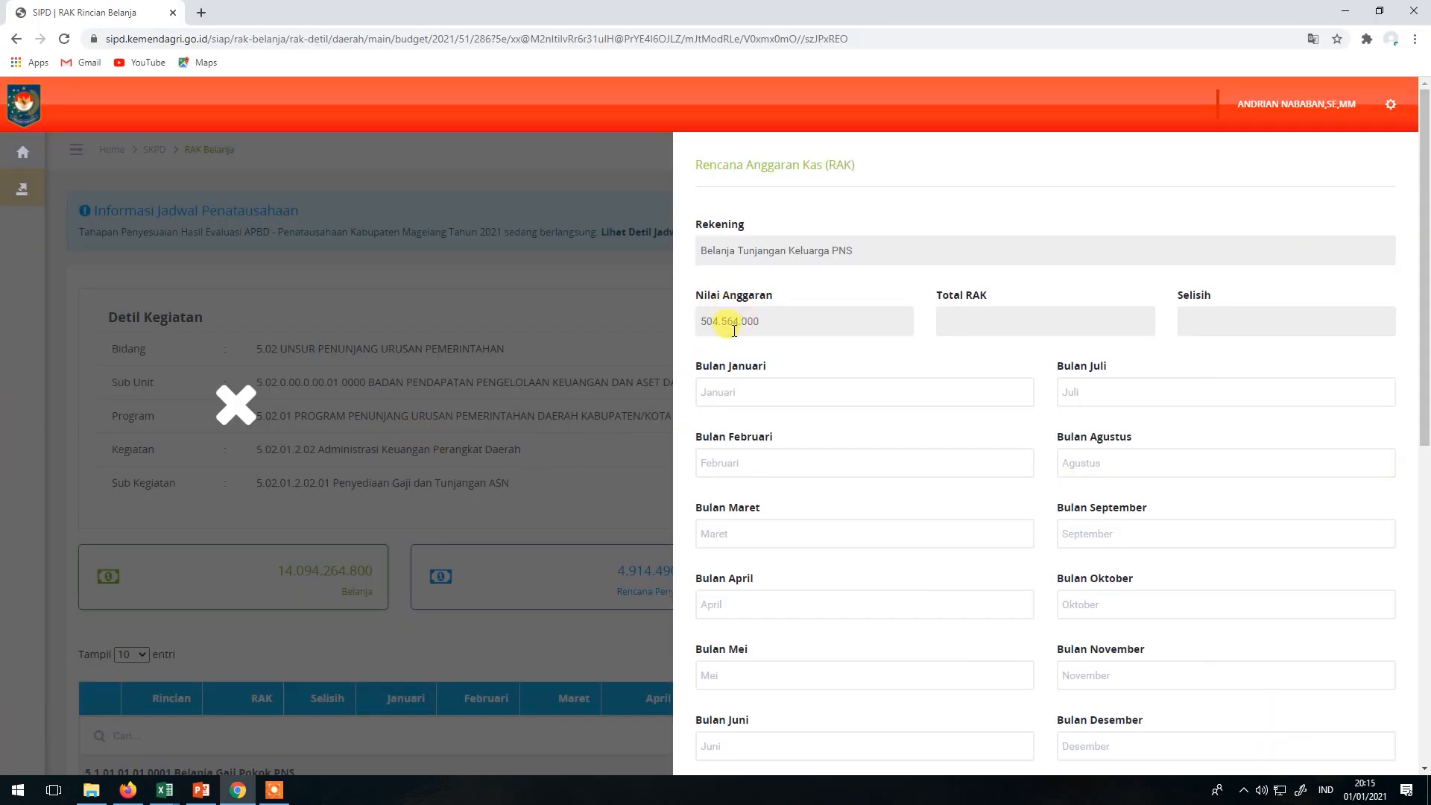
{"action": "key", "text": "alt+Tab"}
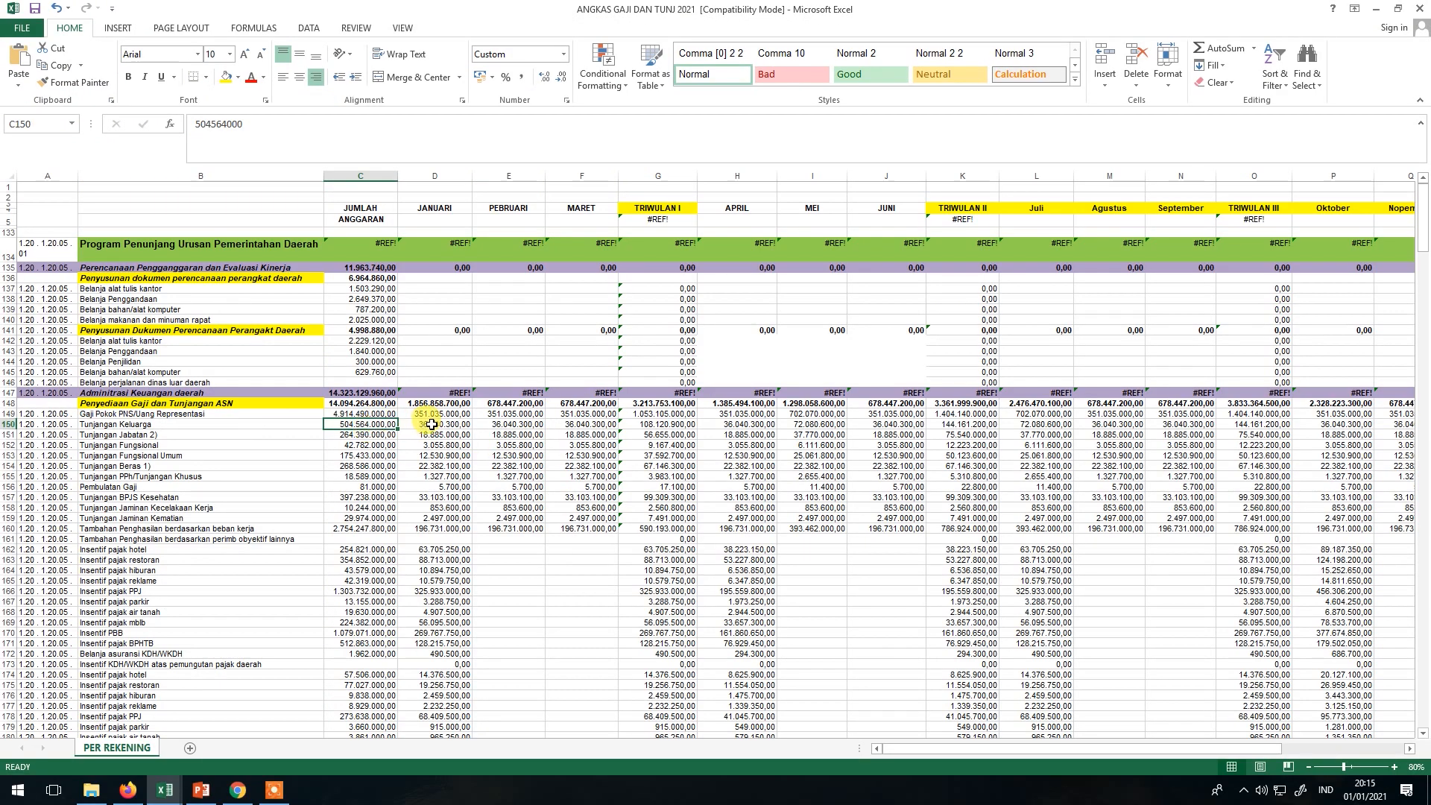
Copy D150, E150 and F150 into Bulan Januari, Februari and Maret.
{"action": "left_click", "coordinate": [432, 424]}
{"action": "key", "text": "ctrl+c"}
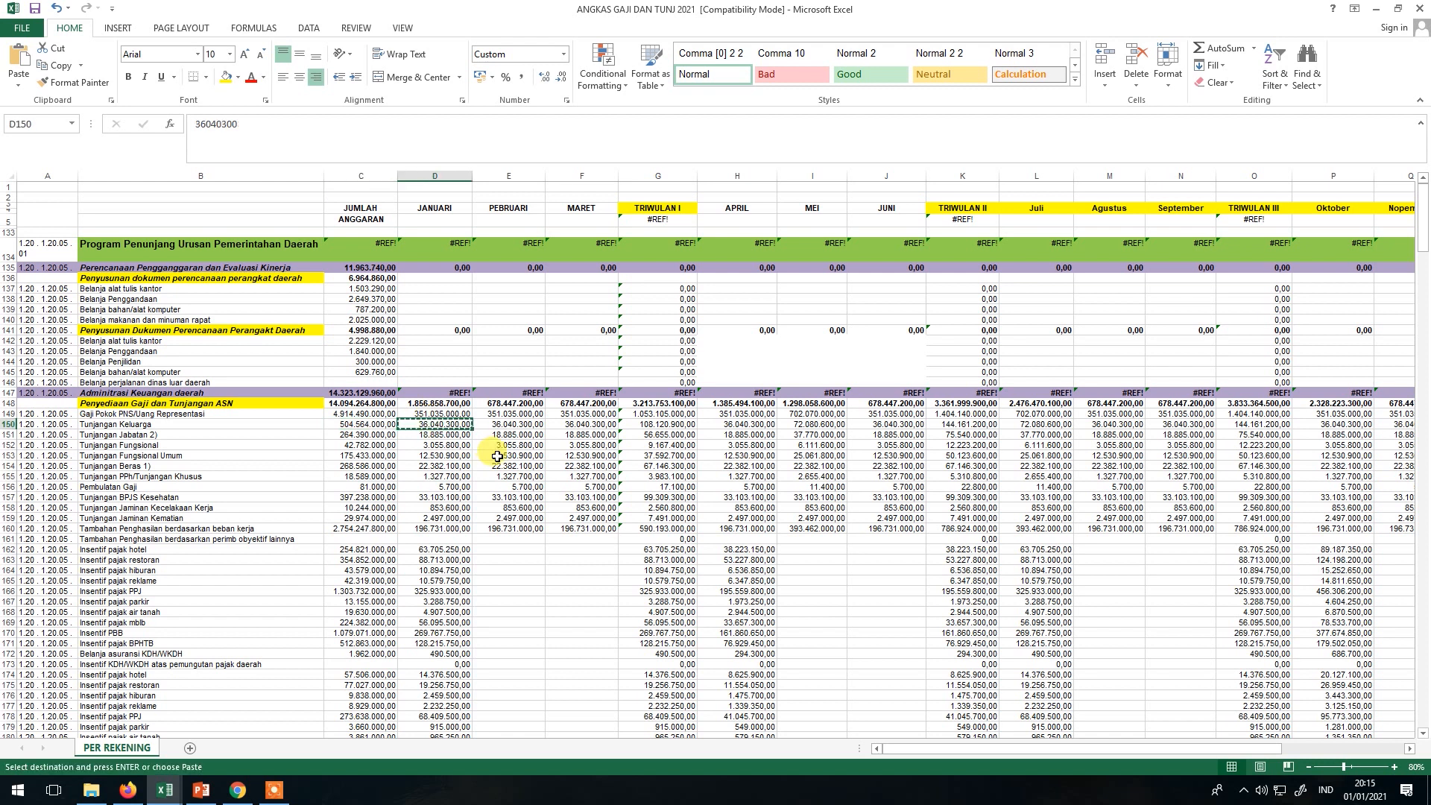
{"action": "key", "text": "alt+Tab"}
{"action": "left_click", "coordinate": [751, 395]}
{"action": "key", "text": "ctrl+v"}
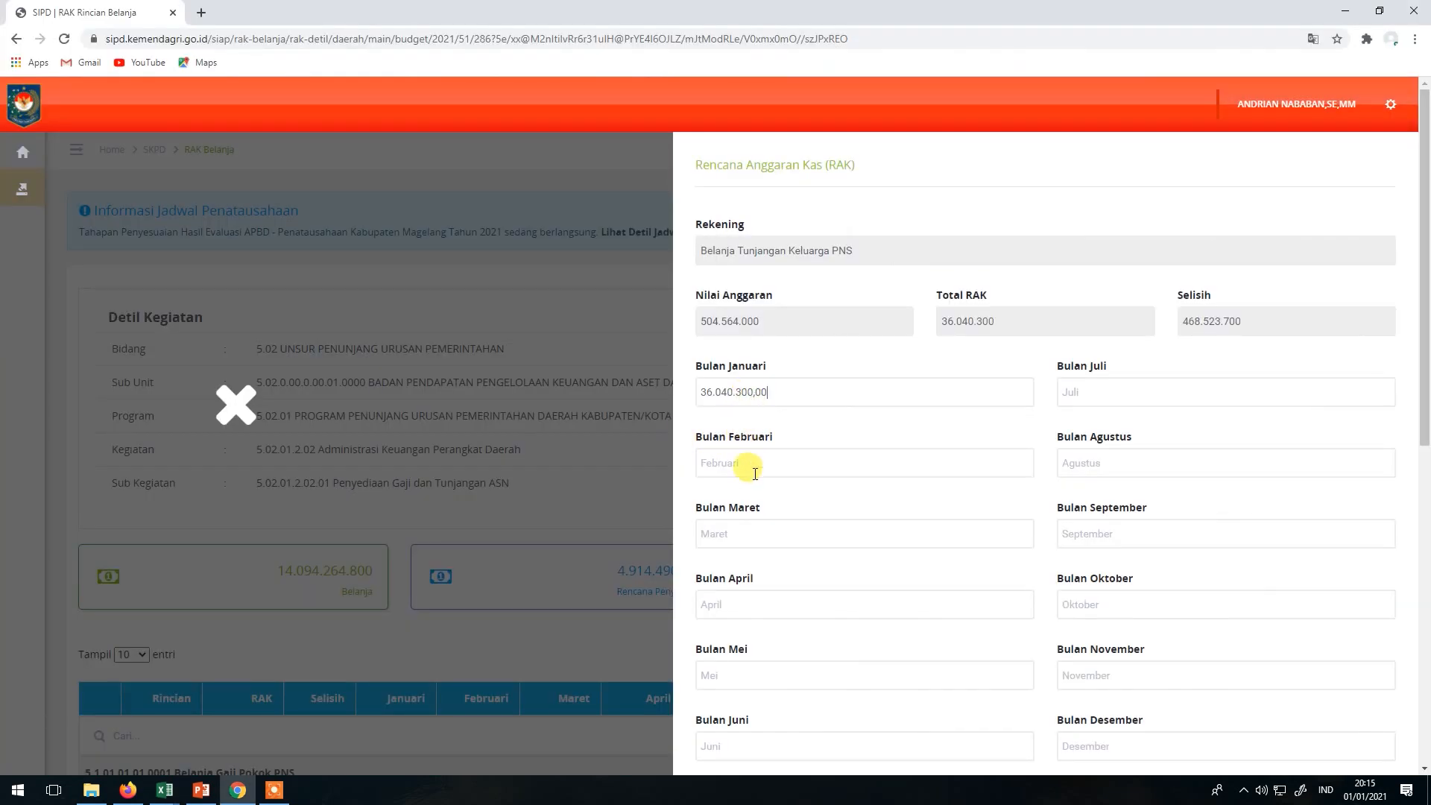
{"action": "key", "text": "alt+Tab"}
{"action": "left_click", "coordinate": [517, 424]}
{"action": "key", "text": "ctrl+c"}
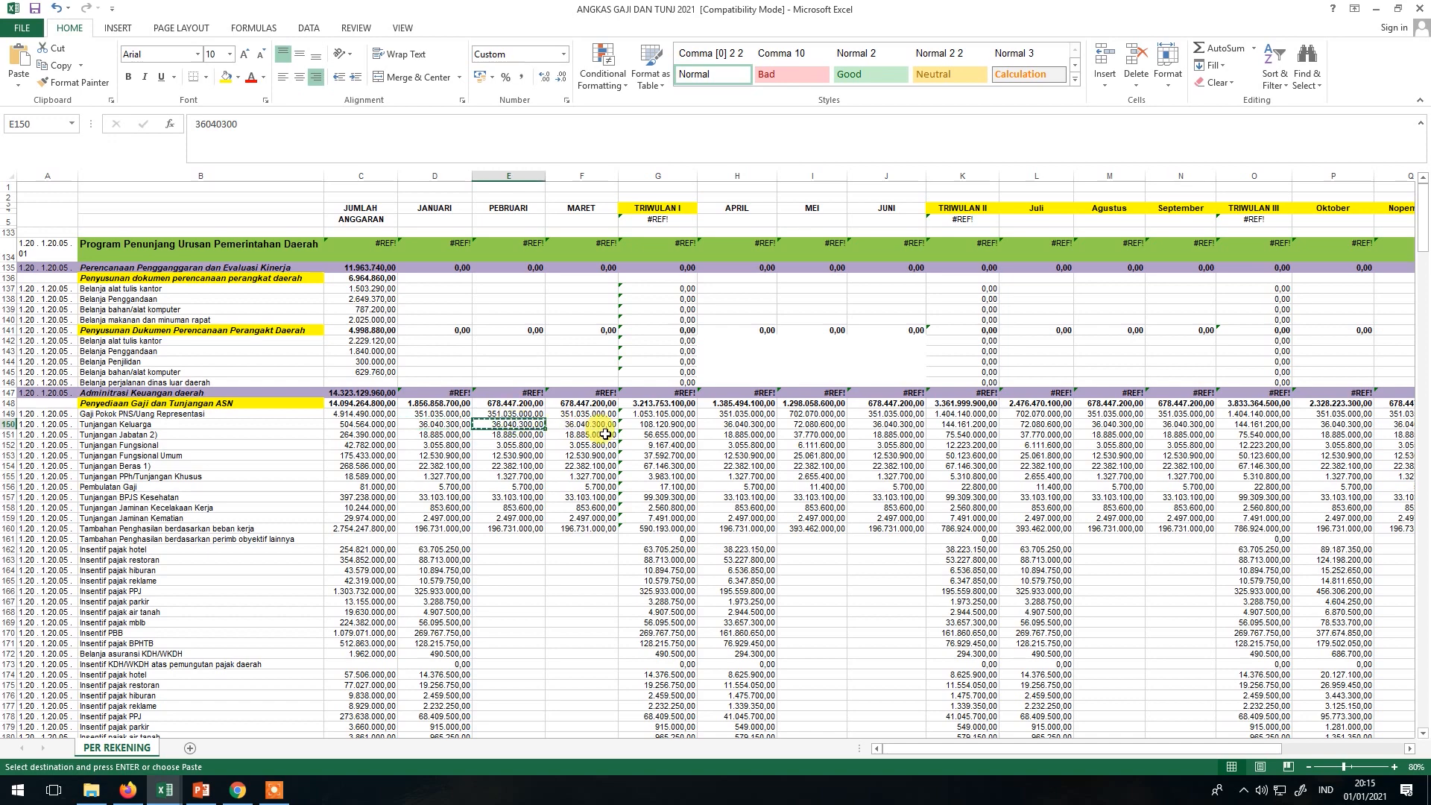
{"action": "key", "text": "alt+Tab"}
{"action": "left_click", "coordinate": [759, 461]}
{"action": "key", "text": "ctrl+v"}
{"action": "key", "text": "alt+Tab"}
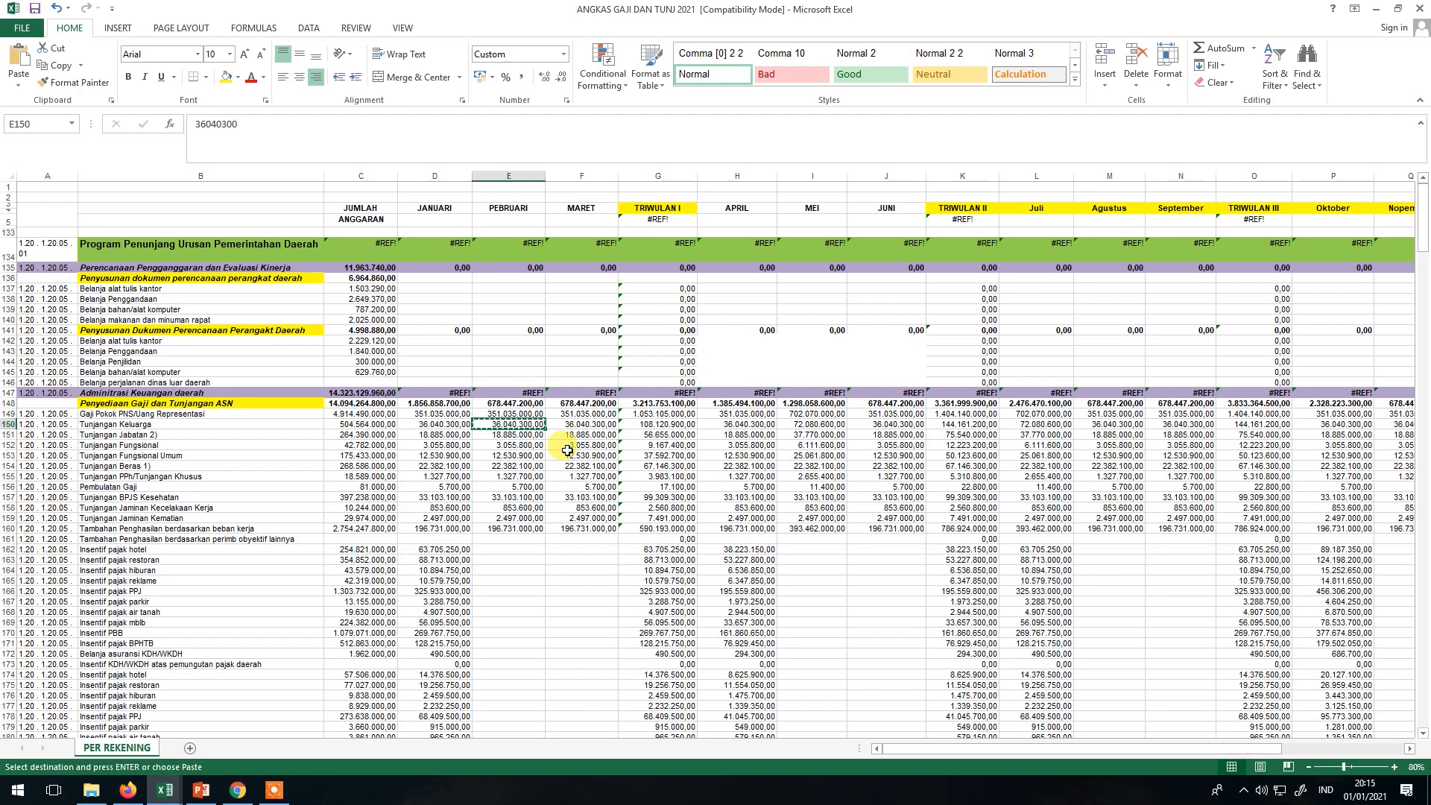
{"action": "left_click", "coordinate": [582, 424]}
{"action": "key", "text": "ctrl+c"}
{"action": "key", "text": "alt+Tab"}
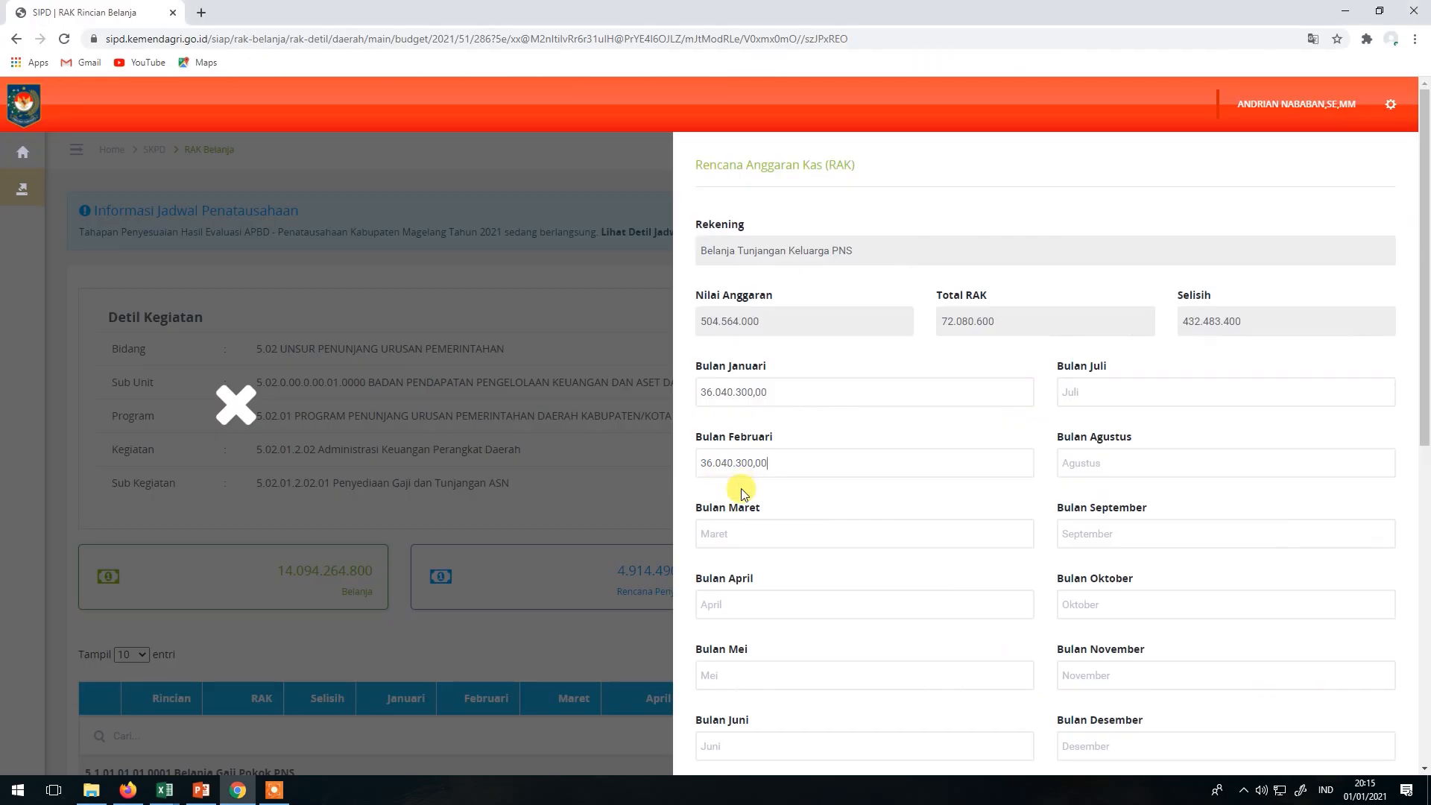
{"action": "left_click", "coordinate": [741, 526]}
{"action": "key", "text": "ctrl+v"}
{"action": "key", "text": "alt+Tab"}
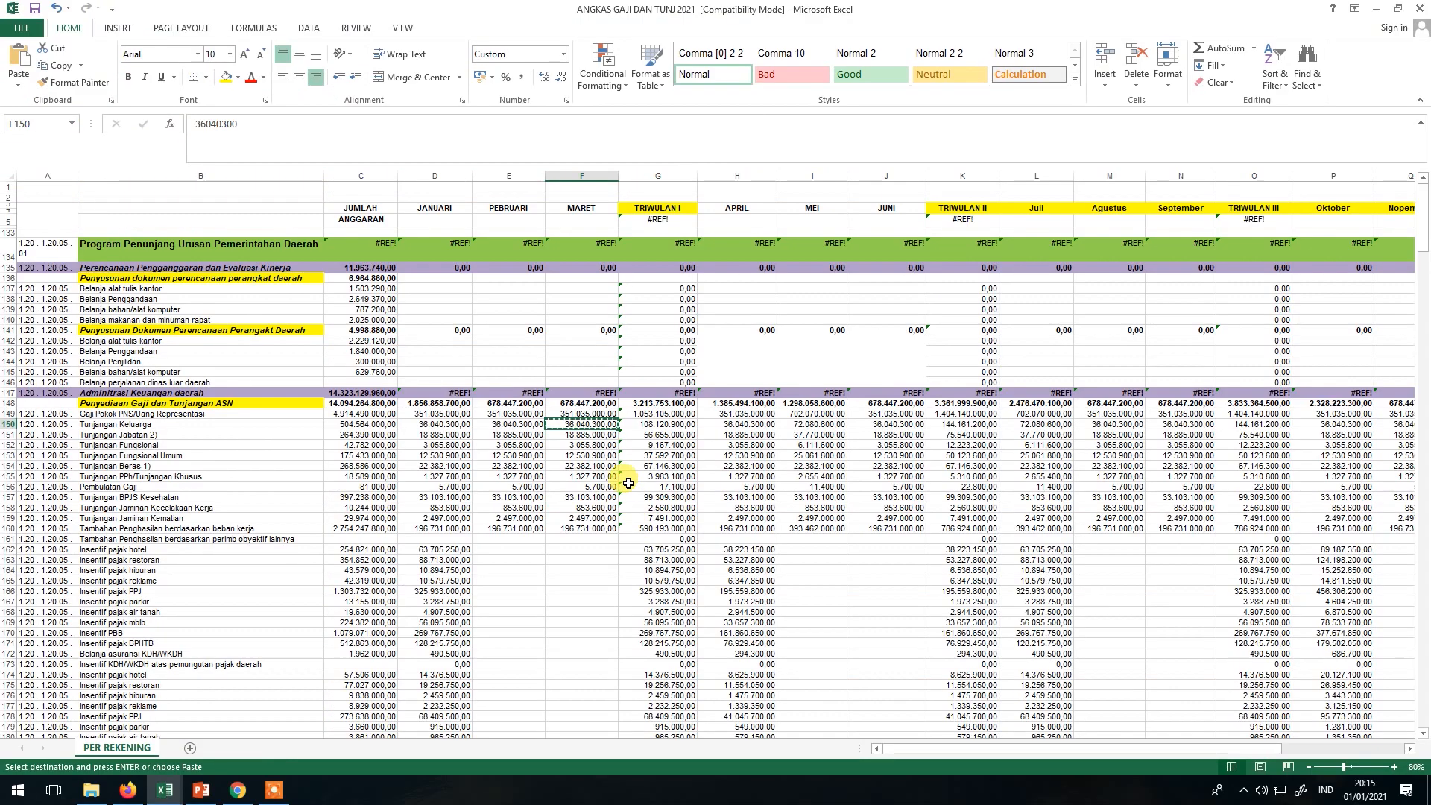
Copy H150 and I150 into Bulan April and Mei, skipping the quarter total.
{"action": "left_click", "coordinate": [642, 424]}
{"action": "left_click", "coordinate": [720, 425]}
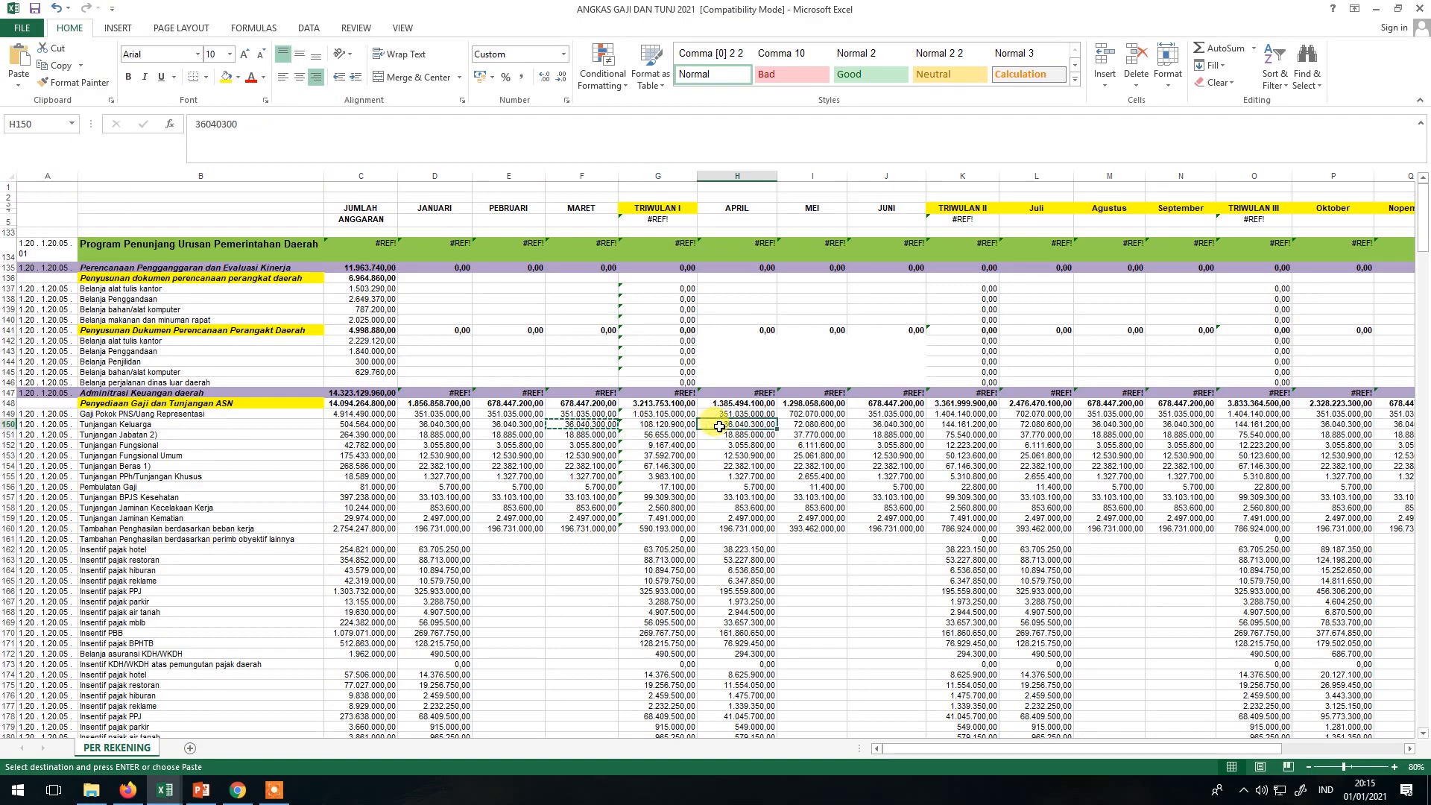
{"action": "key", "text": "ctrl+c"}
{"action": "key", "text": "alt+Tab"}
{"action": "left_click", "coordinate": [753, 605]}
{"action": "key", "text": "ctrl+v"}
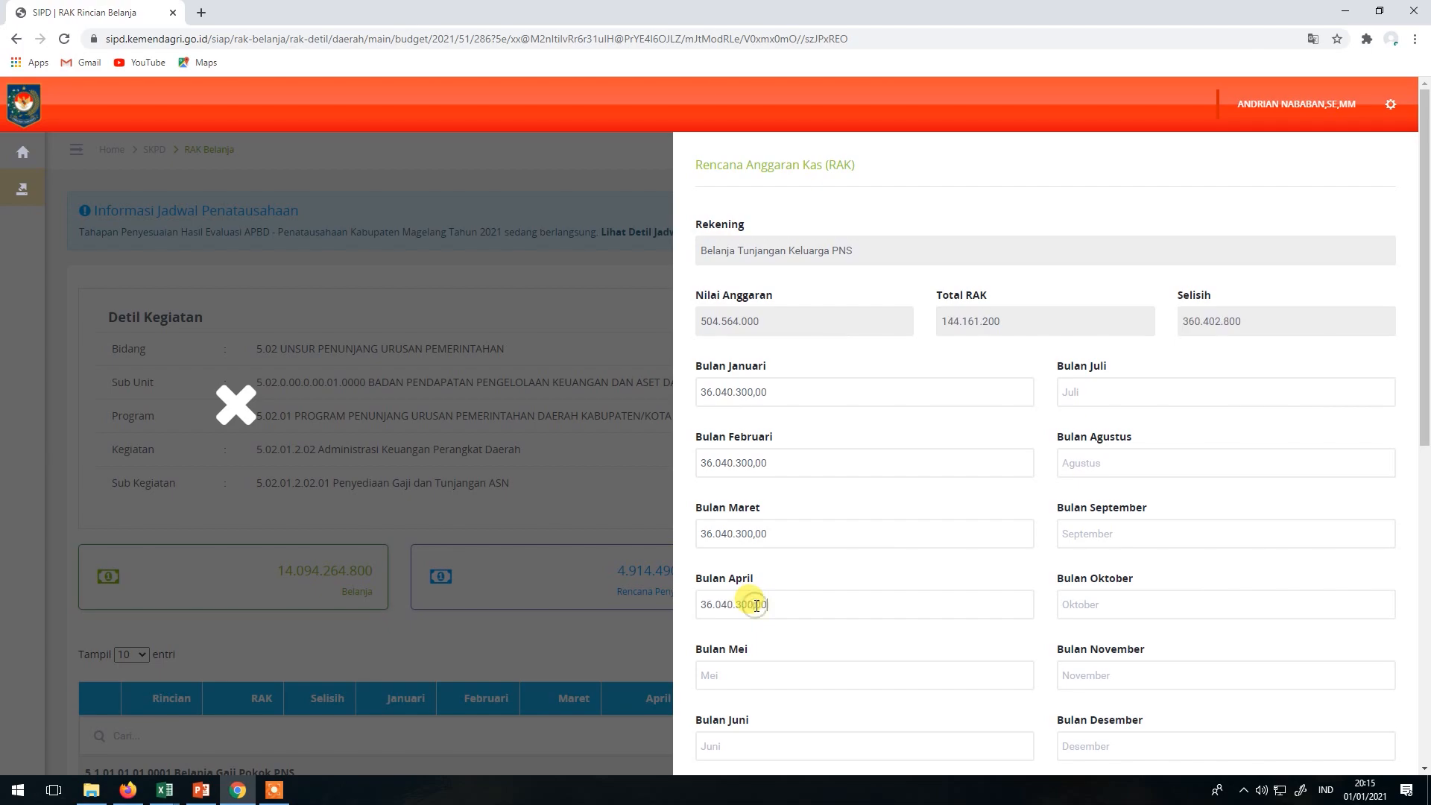
{"action": "key", "text": "alt+Tab"}
{"action": "left_click", "coordinate": [826, 425]}
{"action": "key", "text": "ctrl+c"}
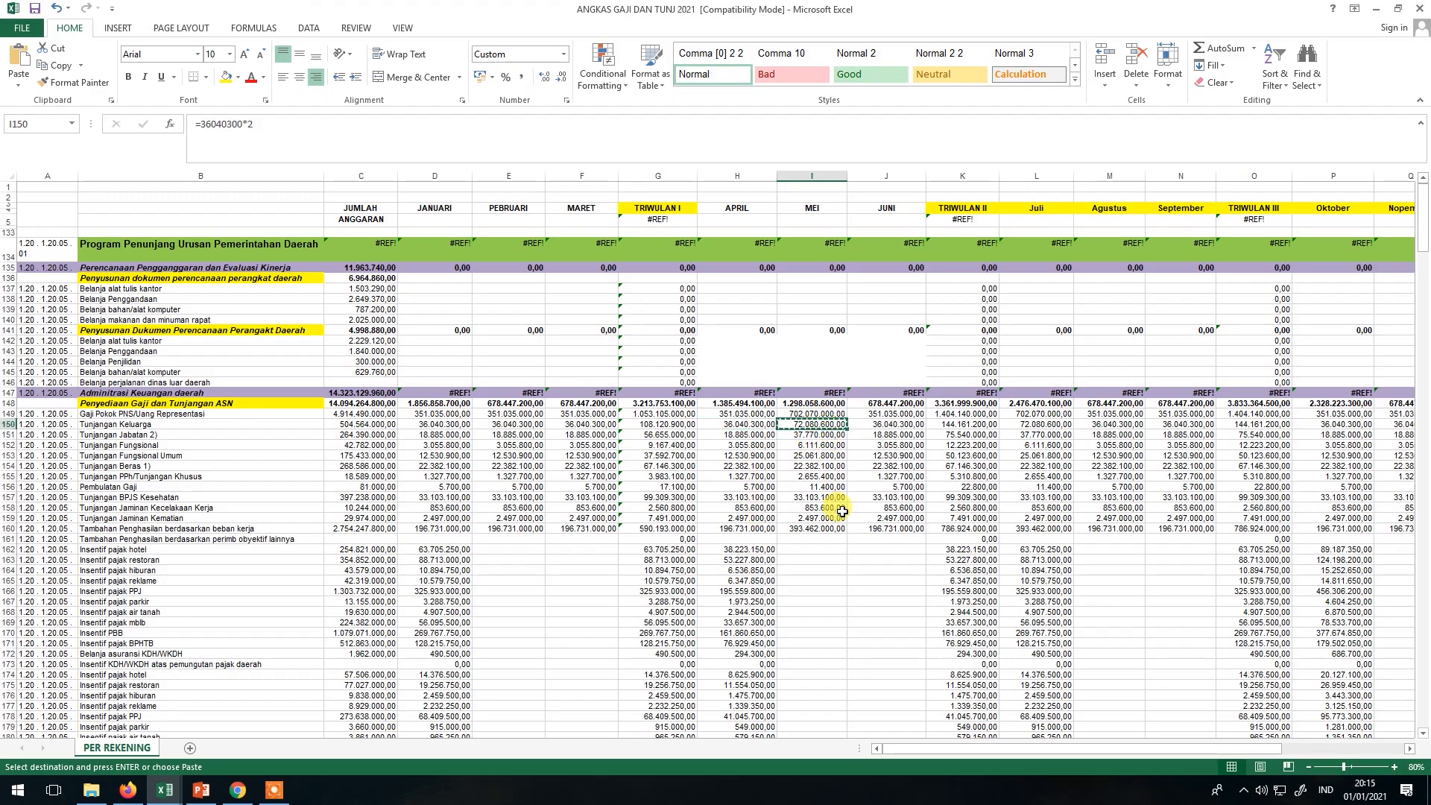
{"action": "key", "text": "alt+Tab"}
{"action": "left_click", "coordinate": [764, 675]}
{"action": "key", "text": "ctrl+v"}
{"action": "key", "text": "alt+Tab"}
{"action": "left_click", "coordinate": [886, 424]}
{"action": "key", "text": "ctrl+c"}
{"action": "key", "text": "alt+Tab"}
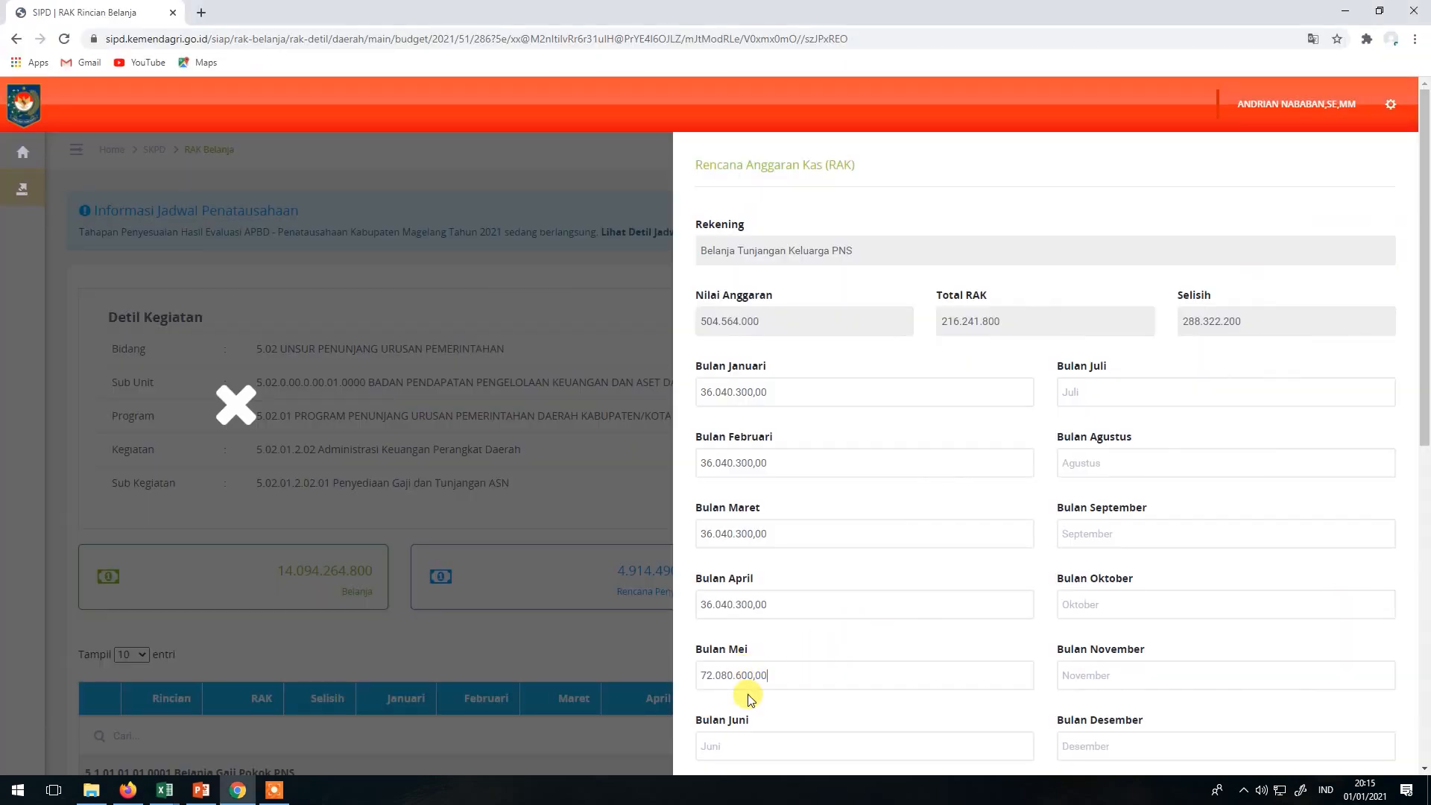
{"action": "key", "text": "alt+Tab"}
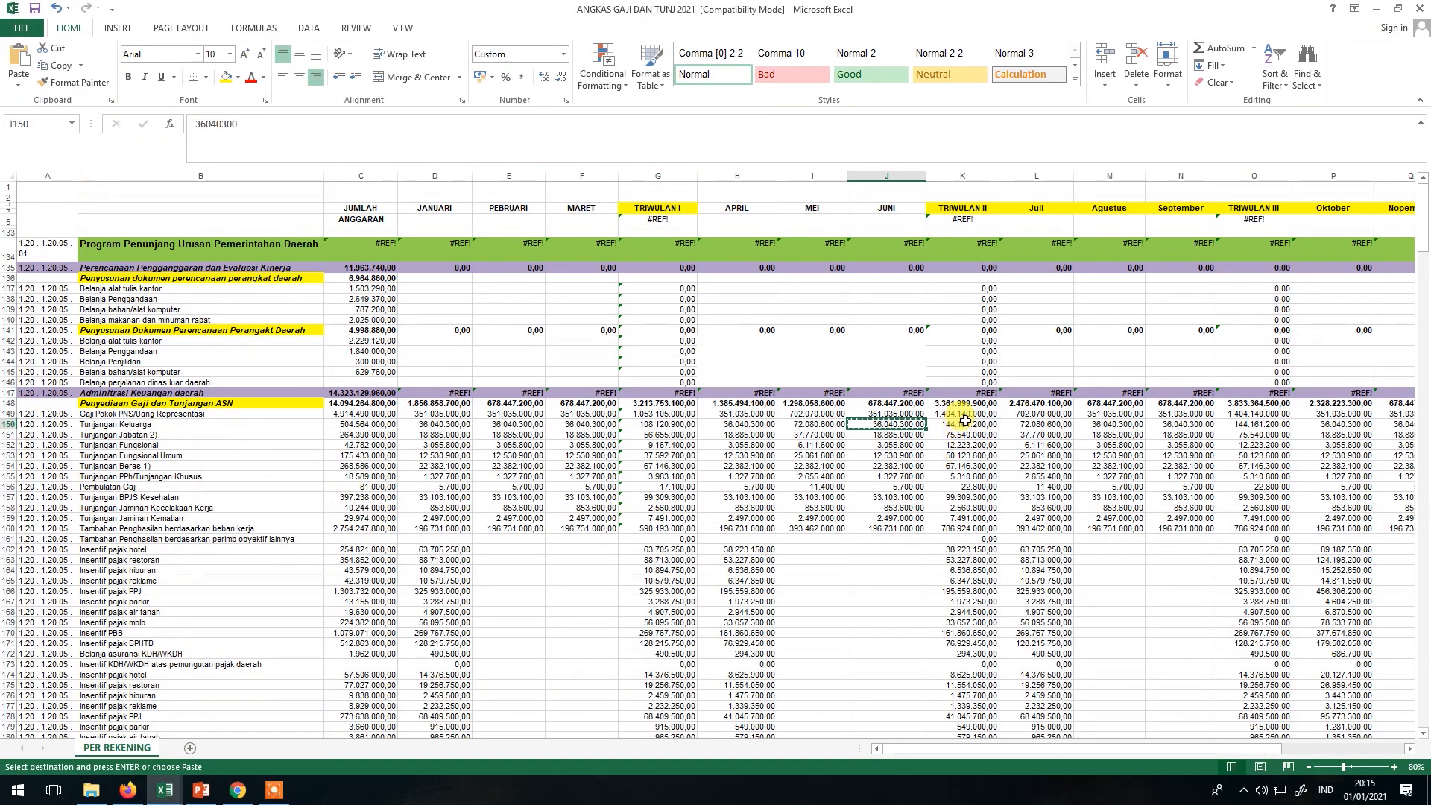
Copy L150, M150 and N150 into Bulan Juli, Agustus and September.
{"action": "left_click", "coordinate": [1029, 426]}
{"action": "key", "text": "ctrl+c"}
{"action": "key", "text": "alt+Tab"}
{"action": "left_click", "coordinate": [1105, 392]}
{"action": "key", "text": "ctrl+v"}
{"action": "key", "text": "alt+Tab"}
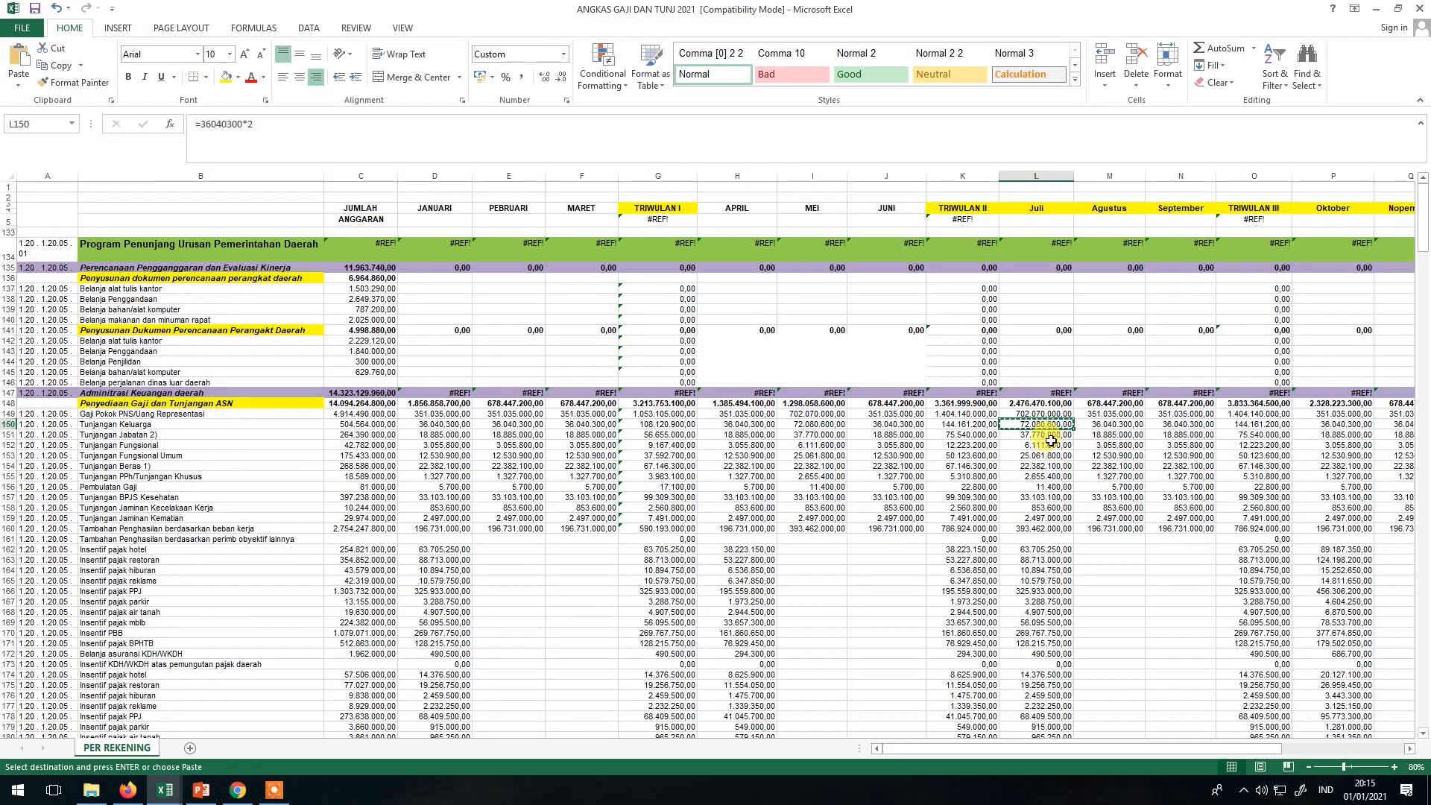
{"action": "left_click", "coordinate": [1094, 425]}
{"action": "key", "text": "ctrl+c"}
{"action": "key", "text": "alt+Tab"}
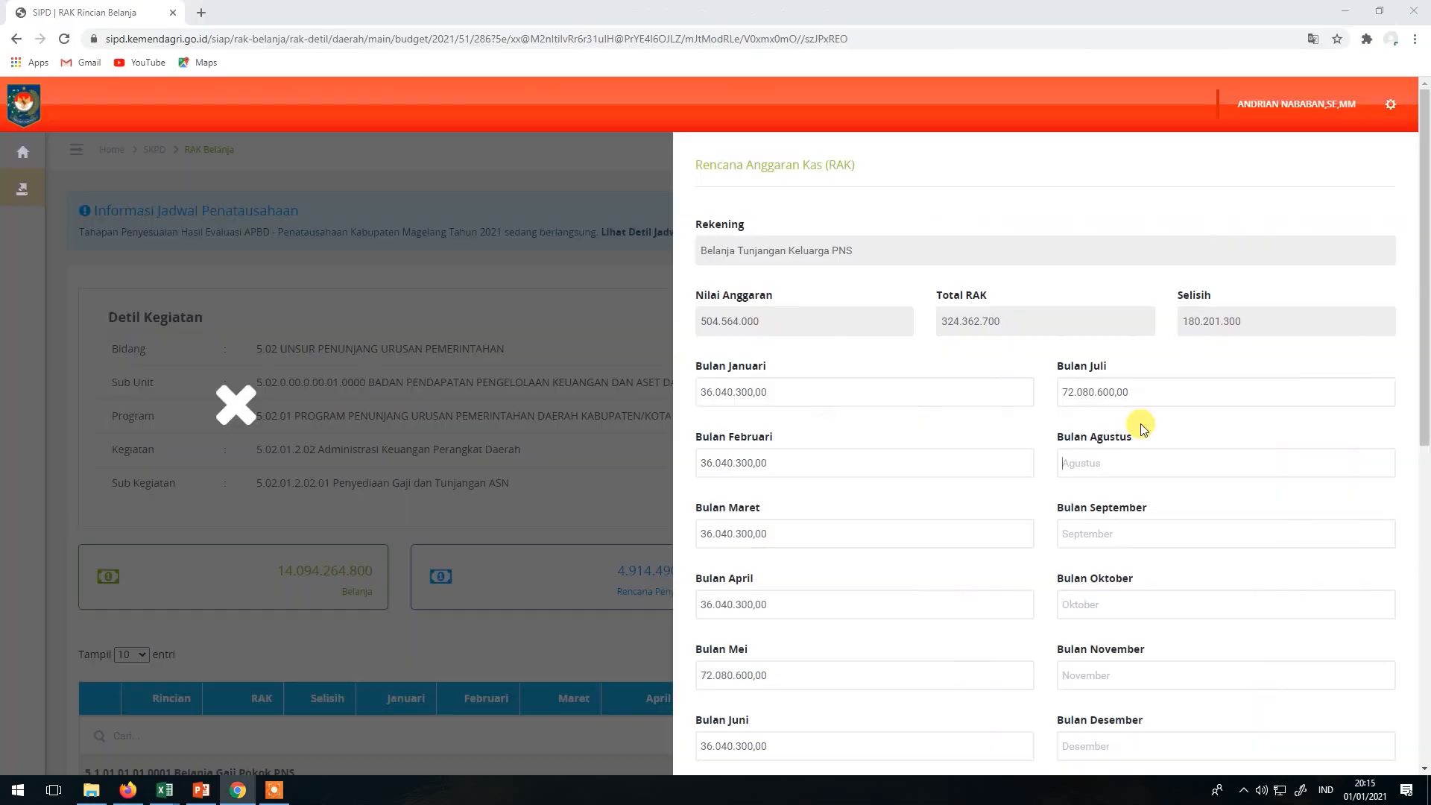
{"action": "left_click", "coordinate": [1103, 458]}
{"action": "key", "text": "ctrl+v"}
{"action": "key", "text": "alt+Tab"}
{"action": "left_click", "coordinate": [1174, 426]}
{"action": "key", "text": "ctrl+c"}
{"action": "key", "text": "ctrl+v"}
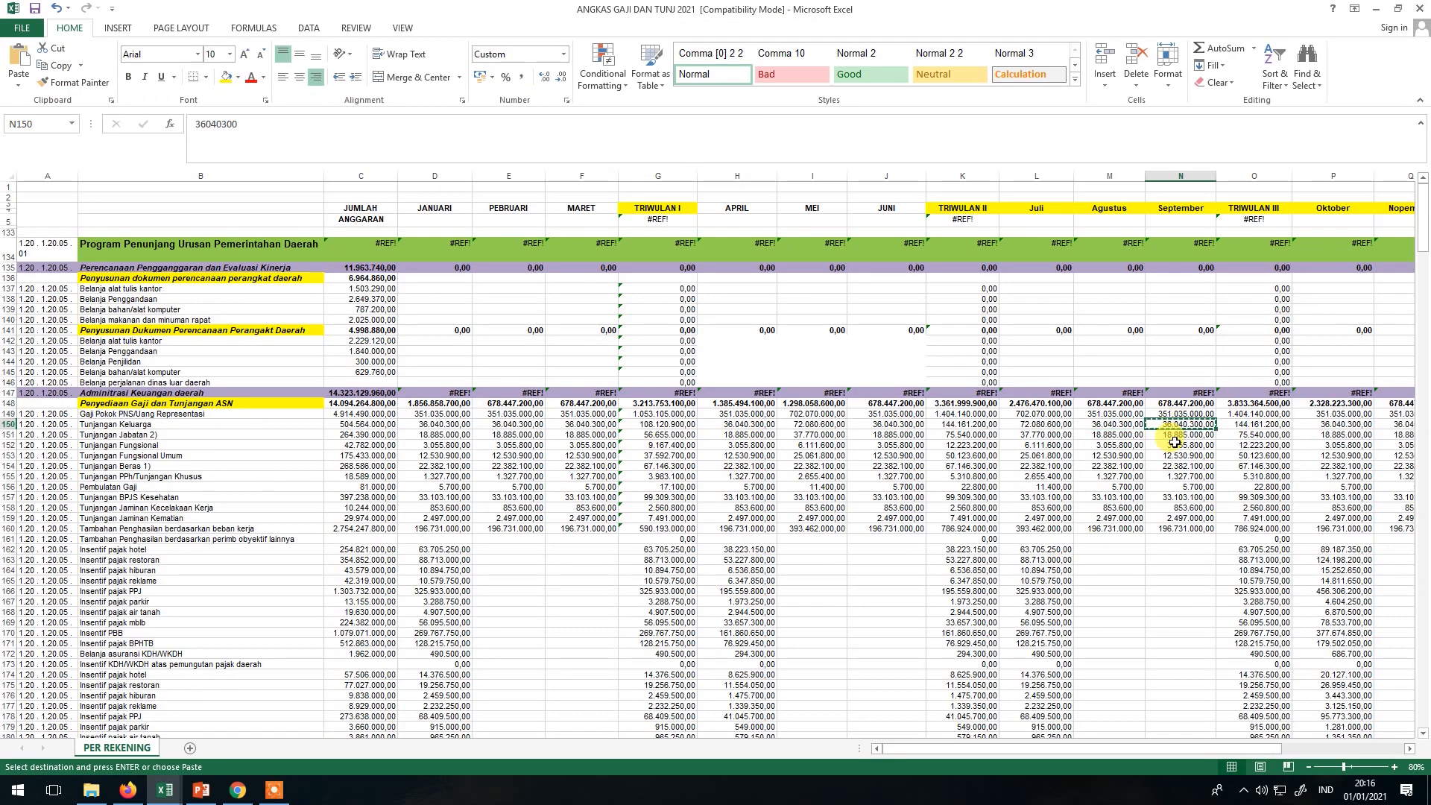
{"action": "key", "text": "alt+Tab"}
{"action": "left_click", "coordinate": [1124, 540]}
{"action": "key", "text": "ctrl+v"}
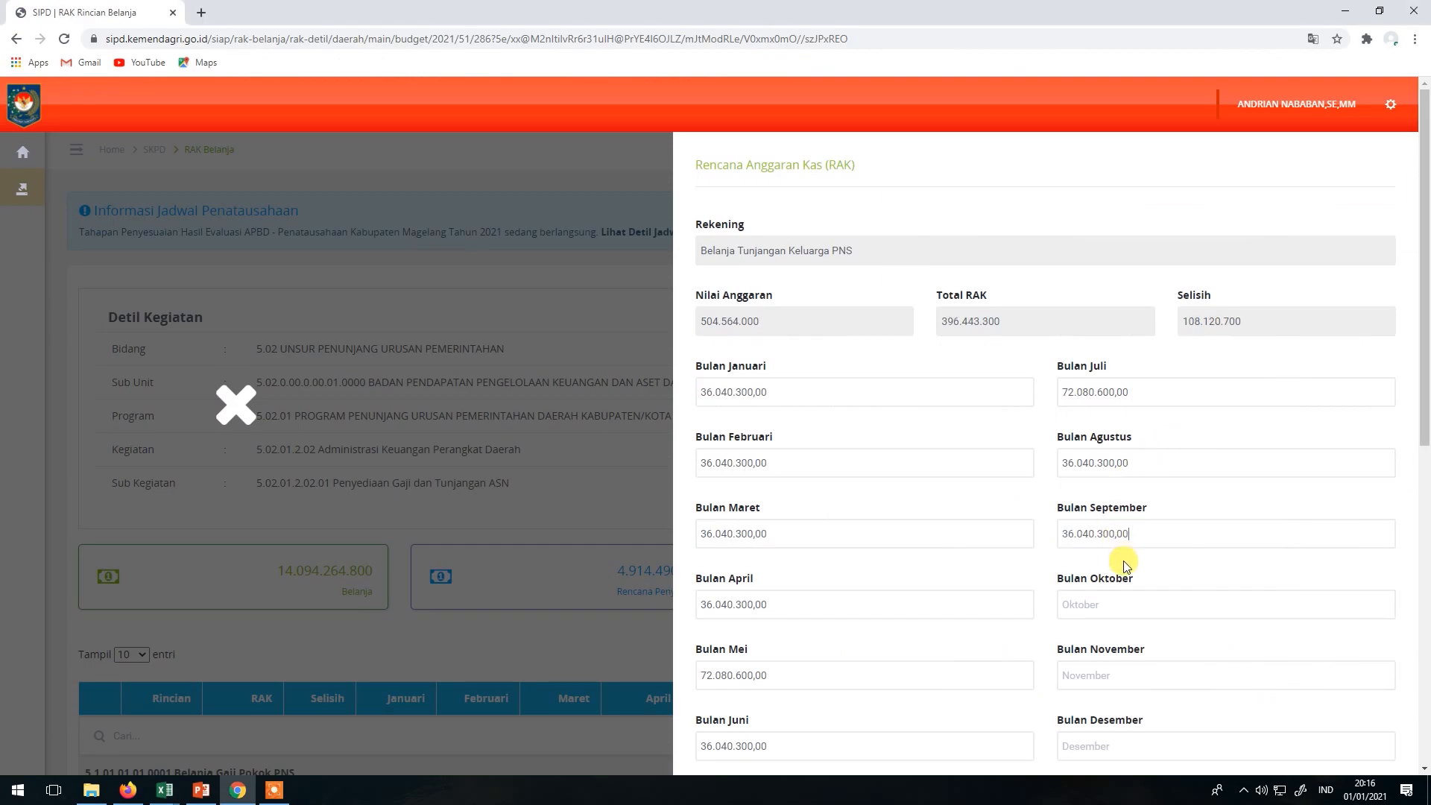
{"action": "key", "text": "alt+Tab"}
Paste the P150 amount 36.040.300,00 into Bulan Oktober.
{"action": "key", "text": "Escape"}
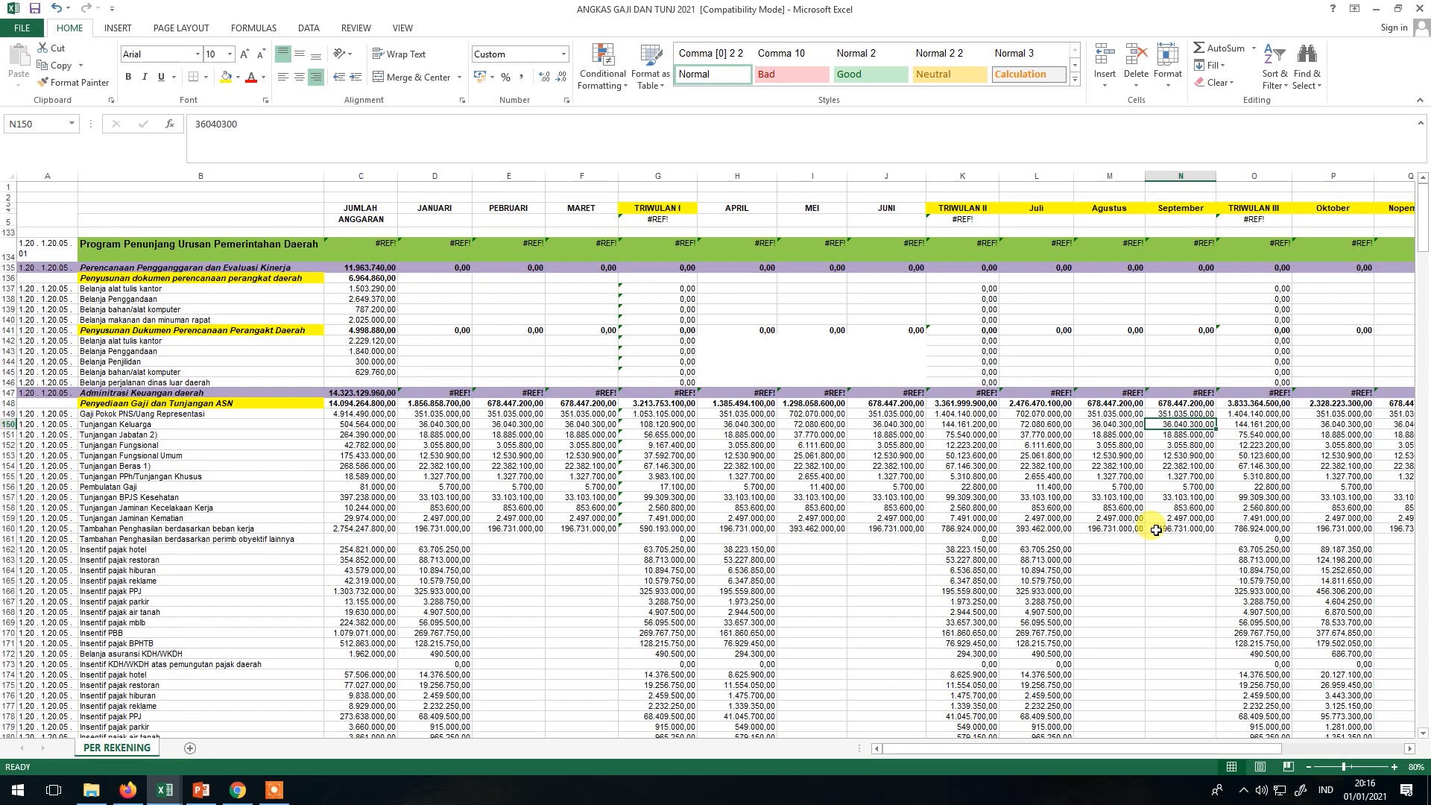
{"action": "key", "text": "ctrl+c"}
{"action": "left_click", "coordinate": [1237, 424]}
{"action": "key", "text": "ctrl+c"}
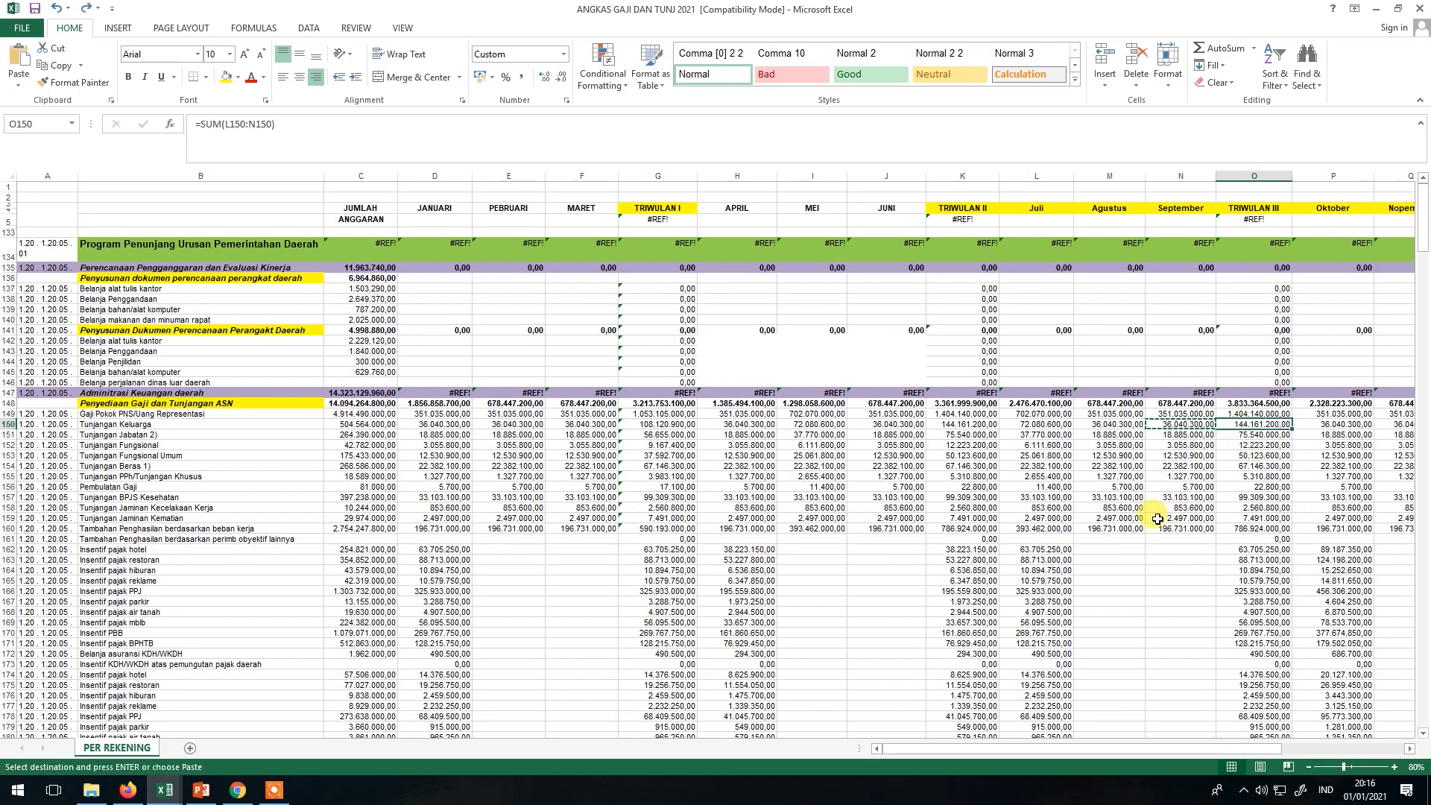
{"action": "left_click", "coordinate": [1338, 424]}
{"action": "key", "text": "ctrl+c"}
{"action": "key", "text": "alt+Tab"}
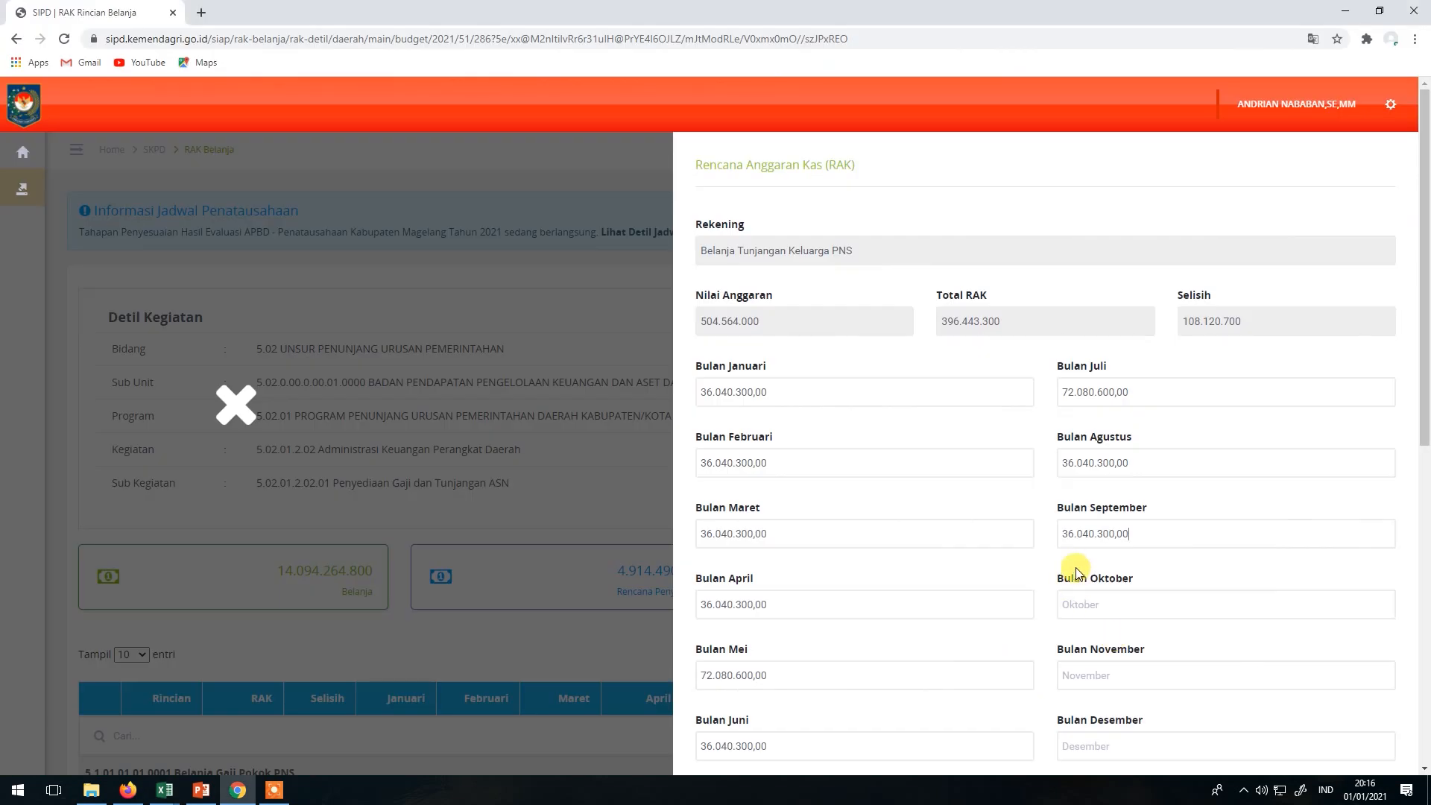
{"action": "left_click", "coordinate": [1086, 604]}
{"action": "key", "text": "ctrl+v"}
{"action": "key", "text": "alt+Tab"}
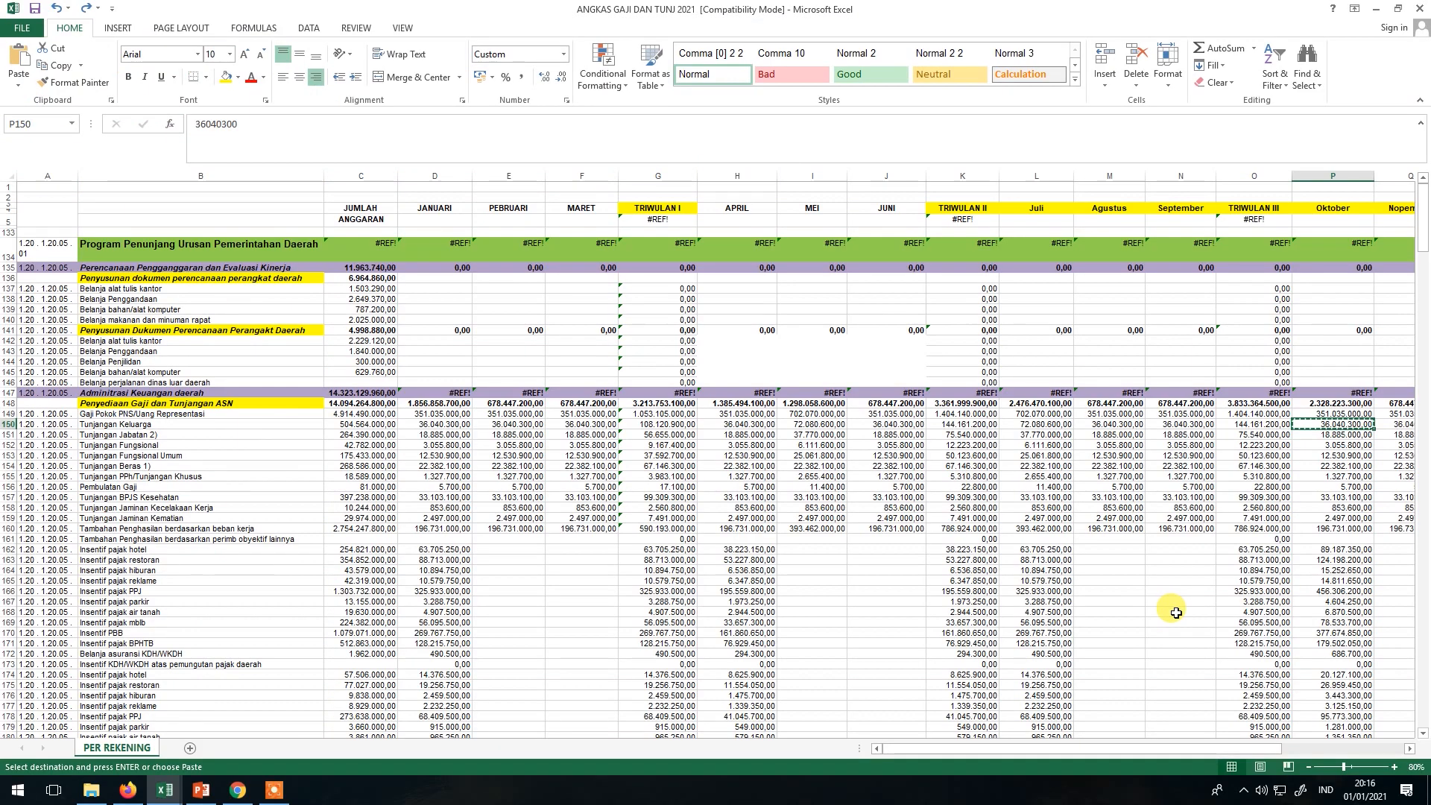
{"action": "key", "text": "Right"}
{"action": "key", "text": "Right"}
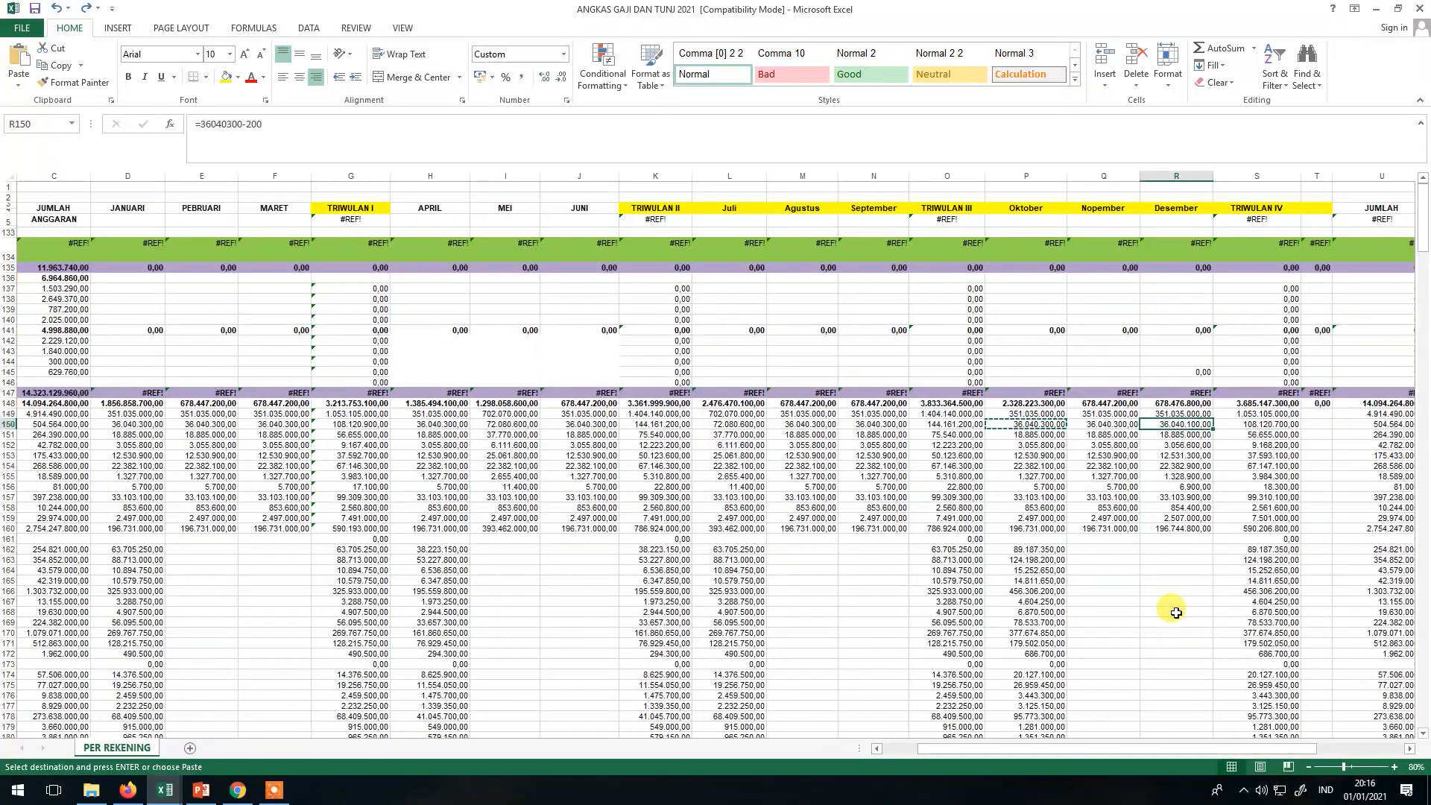
Fill Bulan November with 36.040.300,00 and Desember with 36.040.100,00, then save the RAK.
{"action": "left_click", "coordinate": [1123, 426]}
{"action": "key", "text": "alt+Tab"}
{"action": "left_click", "coordinate": [1100, 679]}
{"action": "key", "text": "alt+Tab"}
{"action": "key", "text": "ctrl+c"}
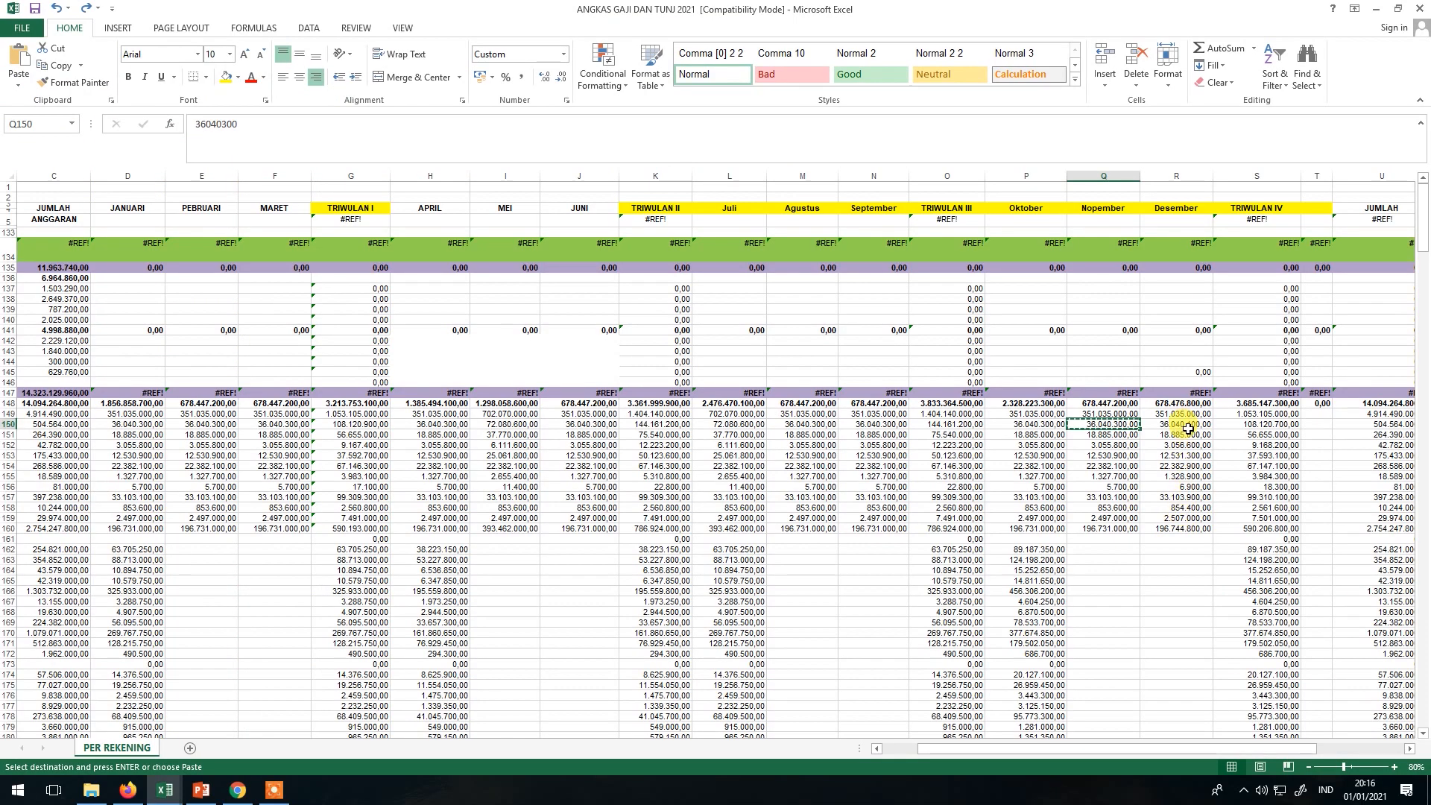
{"action": "key", "text": "Right"}
{"action": "key", "text": "ctrl+c"}
{"action": "key", "text": "alt+Tab"}
{"action": "left_click", "coordinate": [1111, 745]}
{"action": "key", "text": "ctrl+v"}
{"action": "scroll", "coordinate": [1180, 669], "scroll_direction": "down", "scroll_amount": 4}
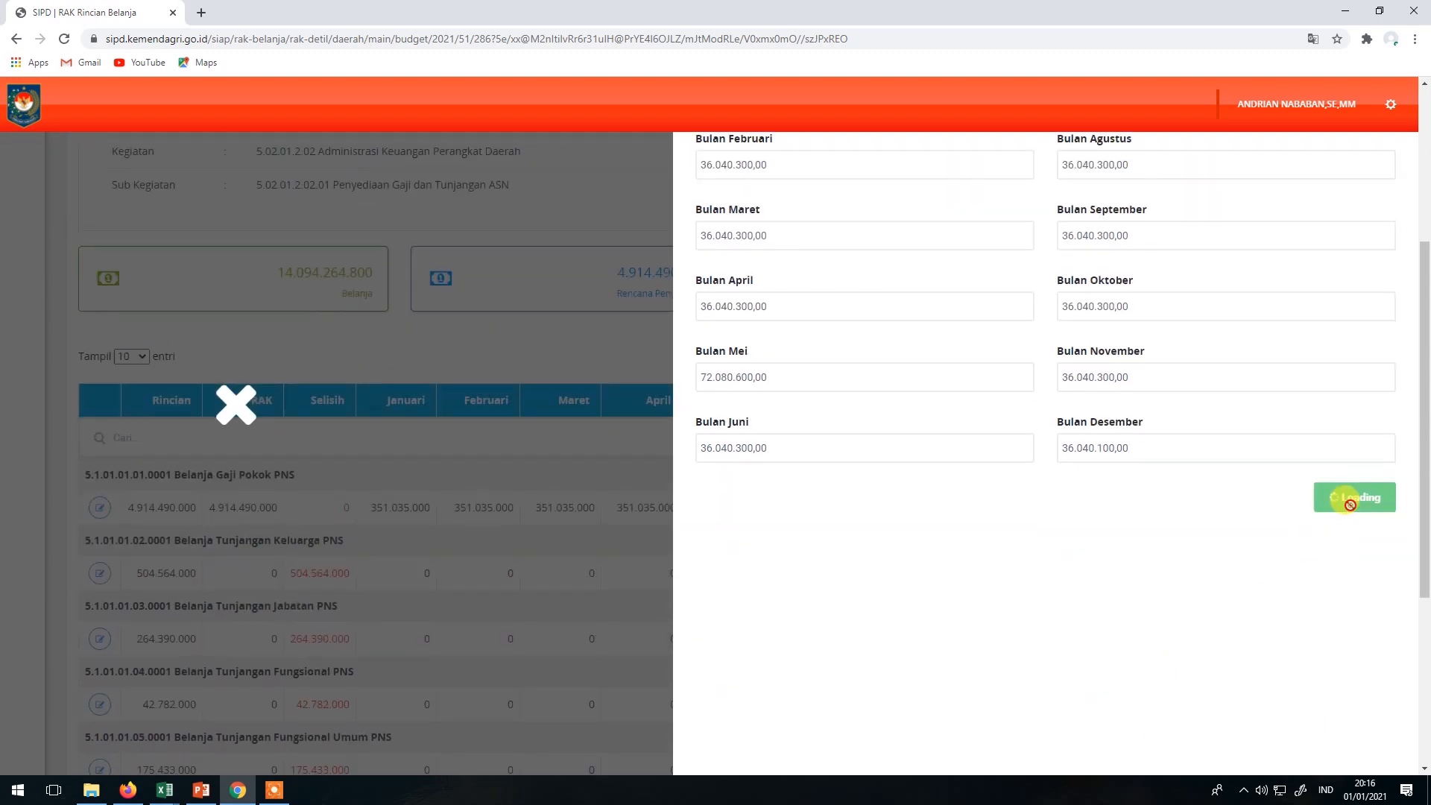
{"action": "left_click", "coordinate": [1345, 498]}
Acknowledge the save success message and open Set Operator for Penyediaan Gaji dan Tunjangan ASN.
{"action": "left_click", "coordinate": [746, 513]}
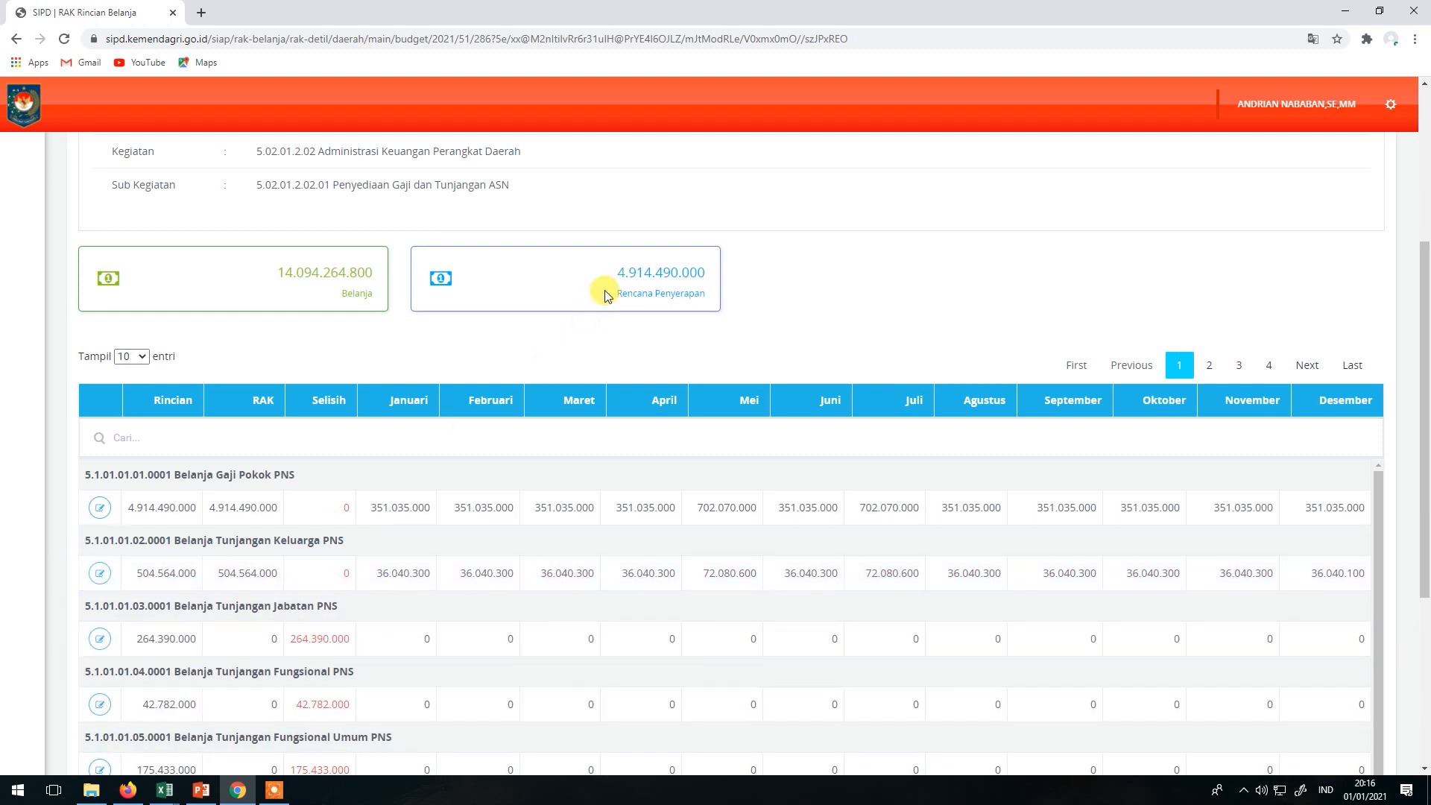
{"action": "scroll", "coordinate": [681, 626], "scroll_direction": "down", "scroll_amount": 5}
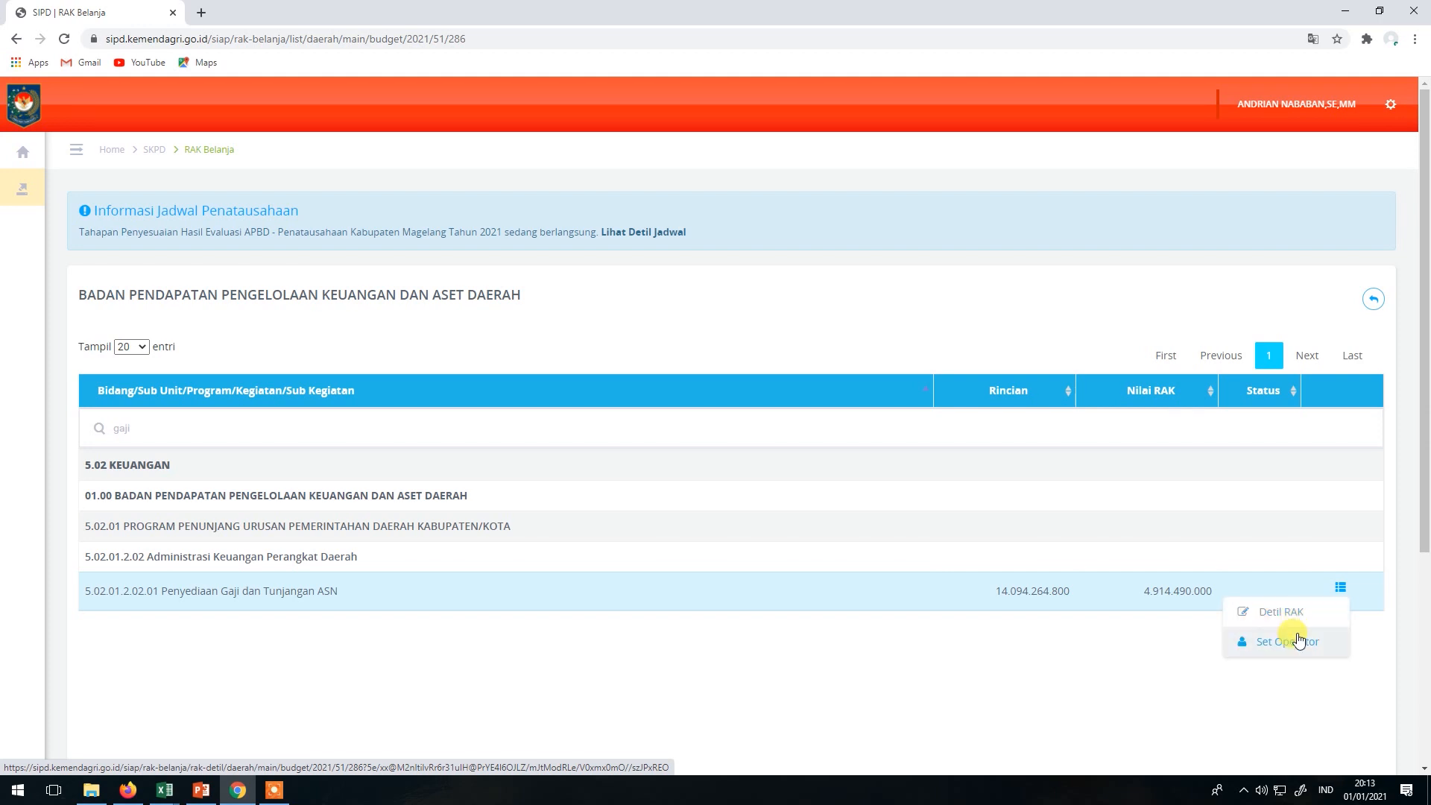
{"action": "left_click", "coordinate": [1296, 638]}
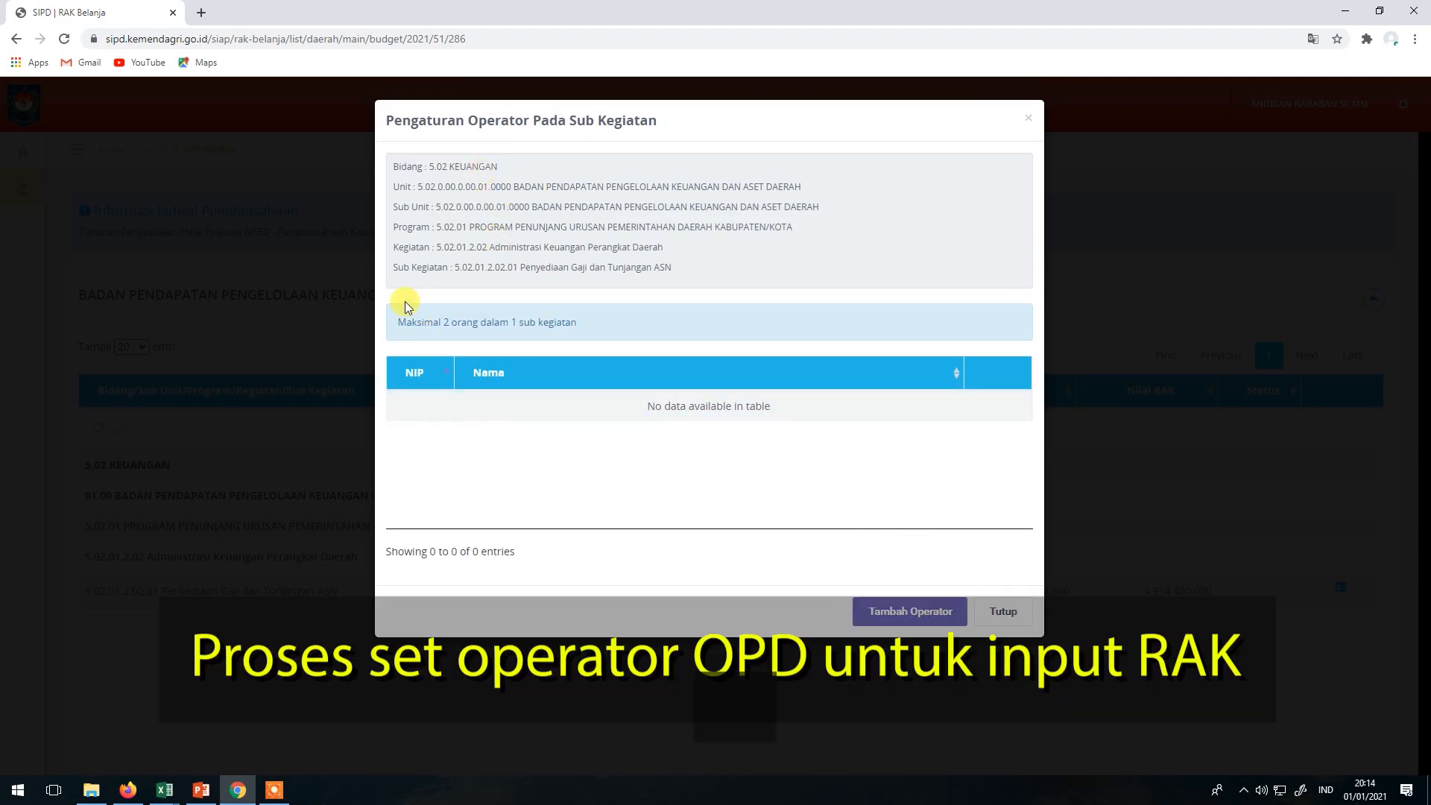
Add the listed operator from Data Operator to the sub-activity and close the operator settings.
{"action": "left_click_drag", "start_coordinate": [395, 314], "coordinate": [538, 329]}
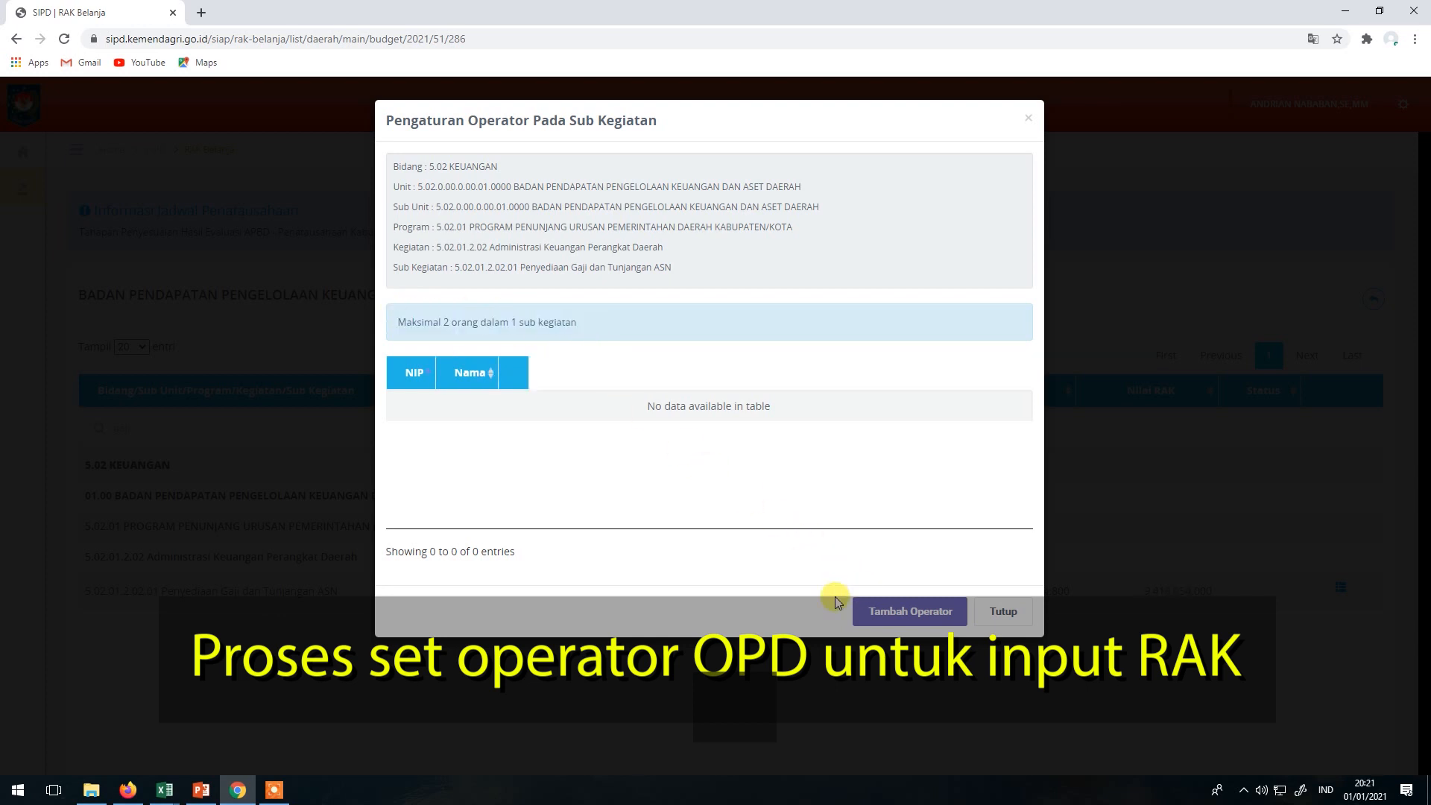
{"action": "left_click", "coordinate": [865, 607]}
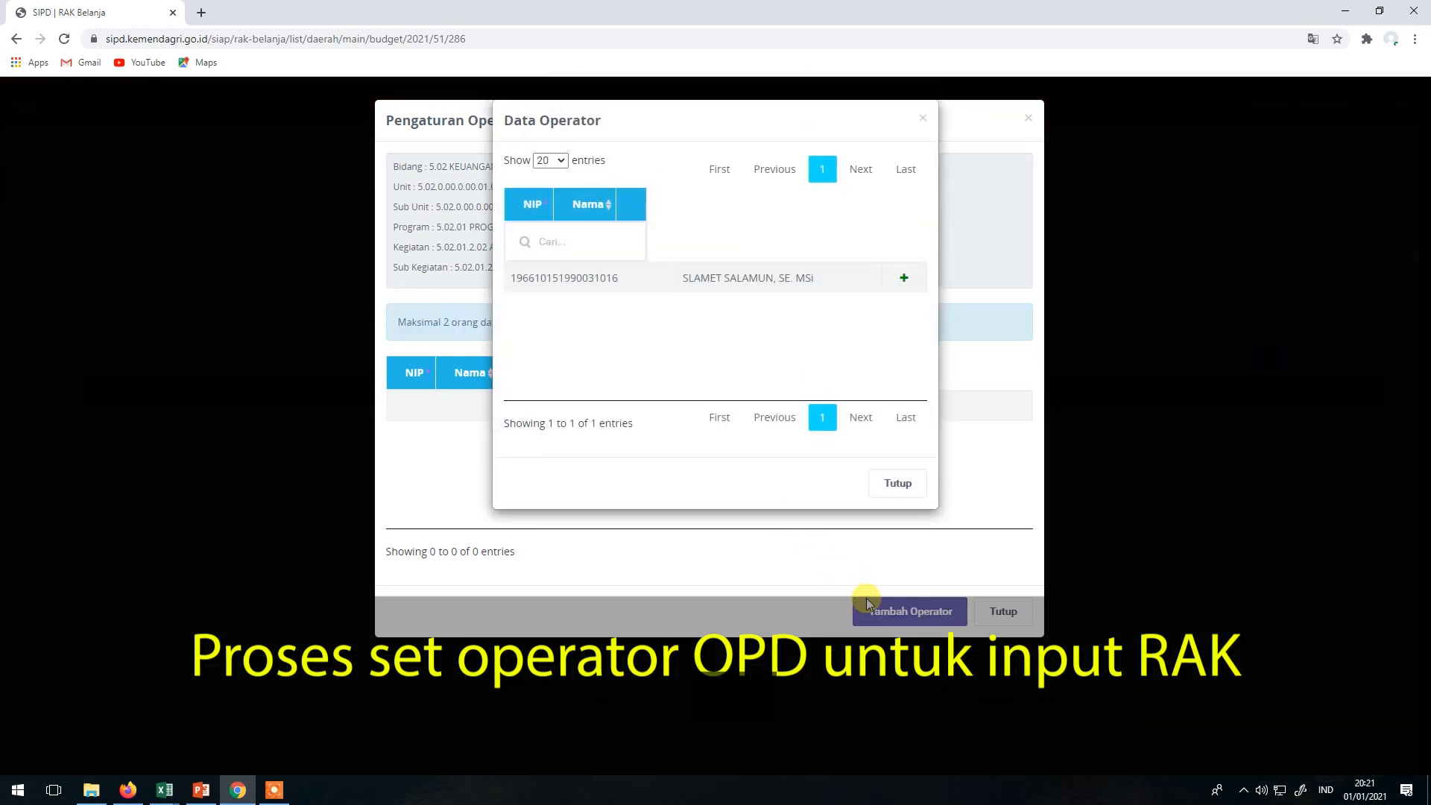
{"action": "left_click", "coordinate": [907, 277]}
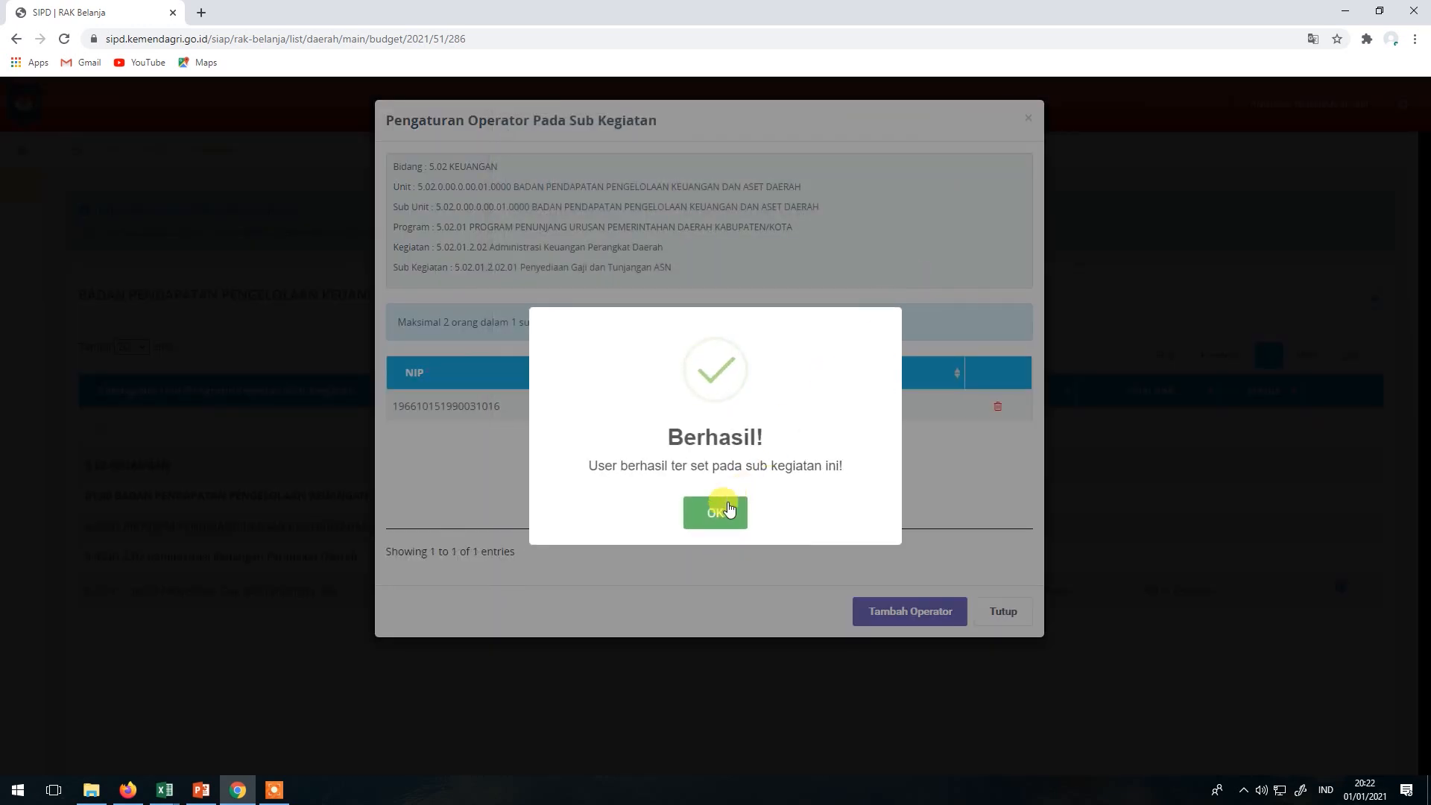
{"action": "left_click", "coordinate": [722, 508]}
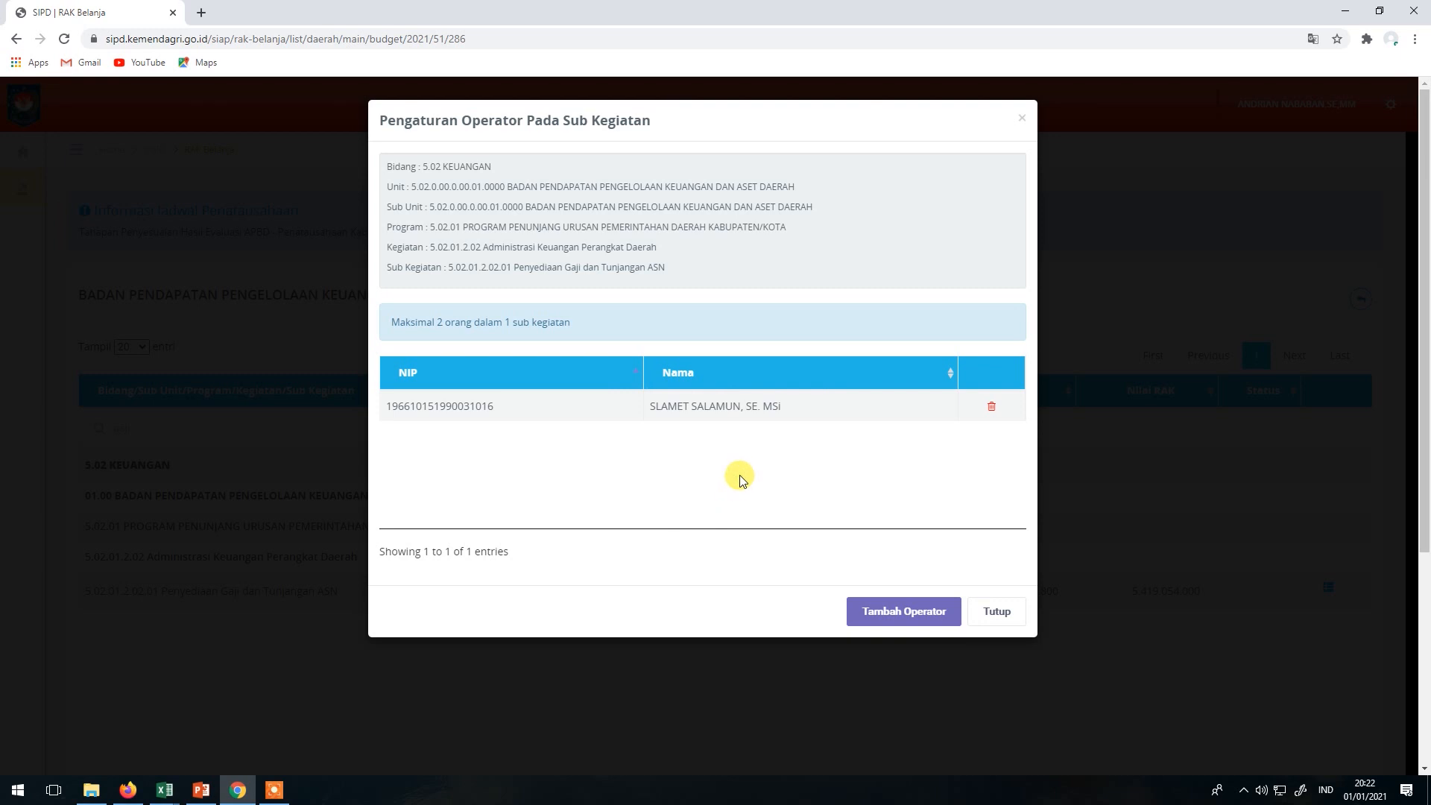
{"action": "left_click", "coordinate": [977, 610]}
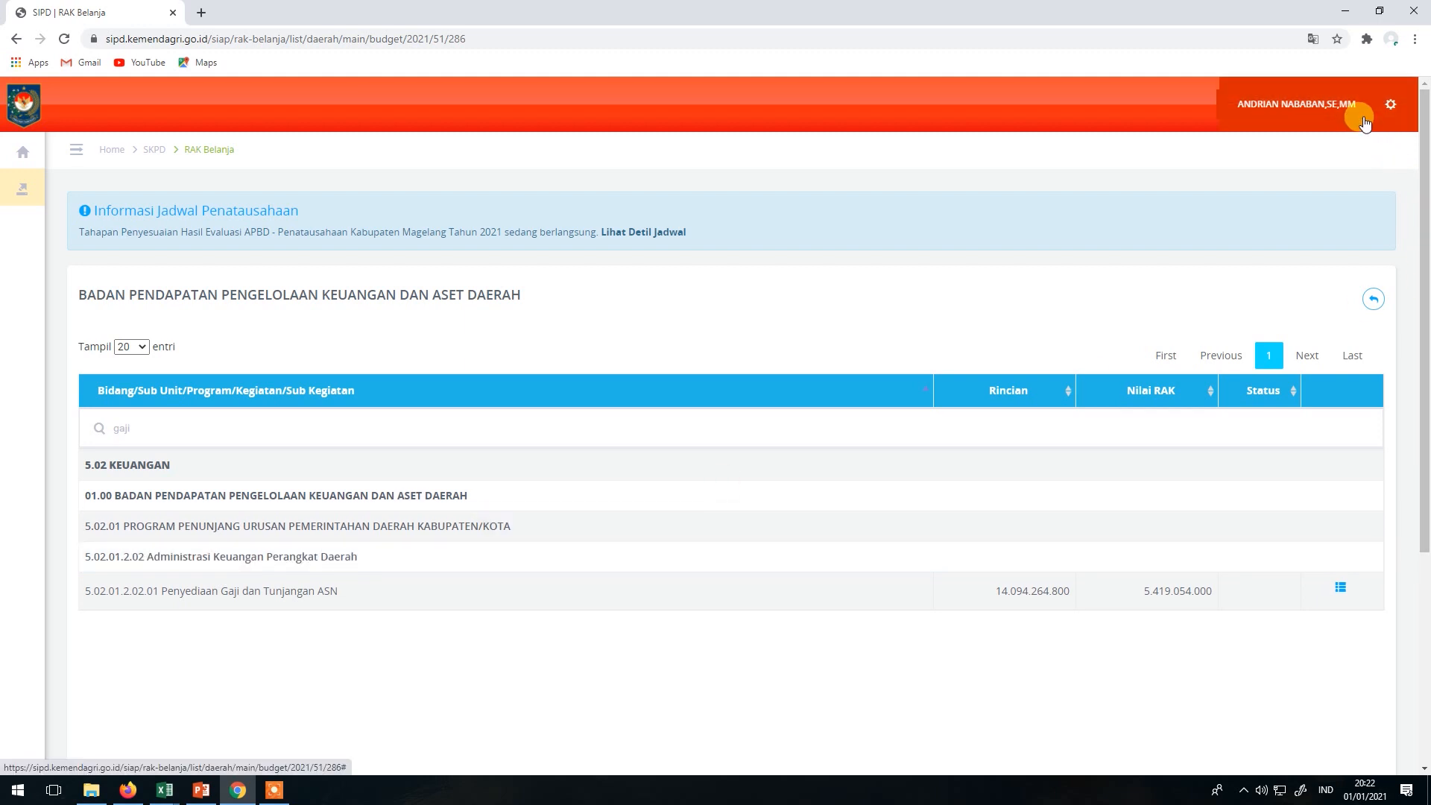
Log out of SIPD and reload the address with a trailing slash added.
{"action": "left_click", "coordinate": [1386, 106]}
{"action": "left_click", "coordinate": [1303, 141]}
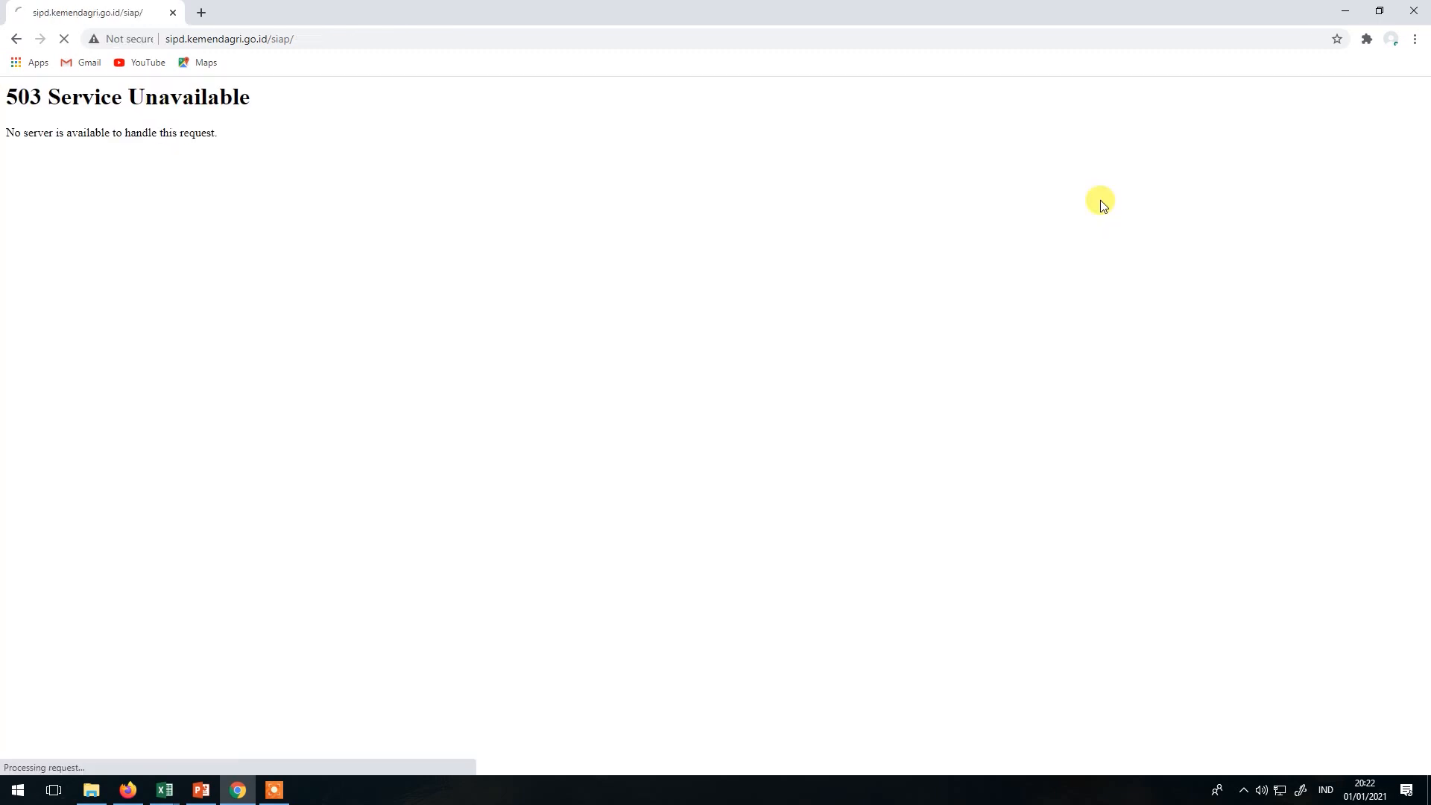
{"action": "left_click", "coordinate": [186, 42]}
{"action": "left_click", "coordinate": [187, 42]}
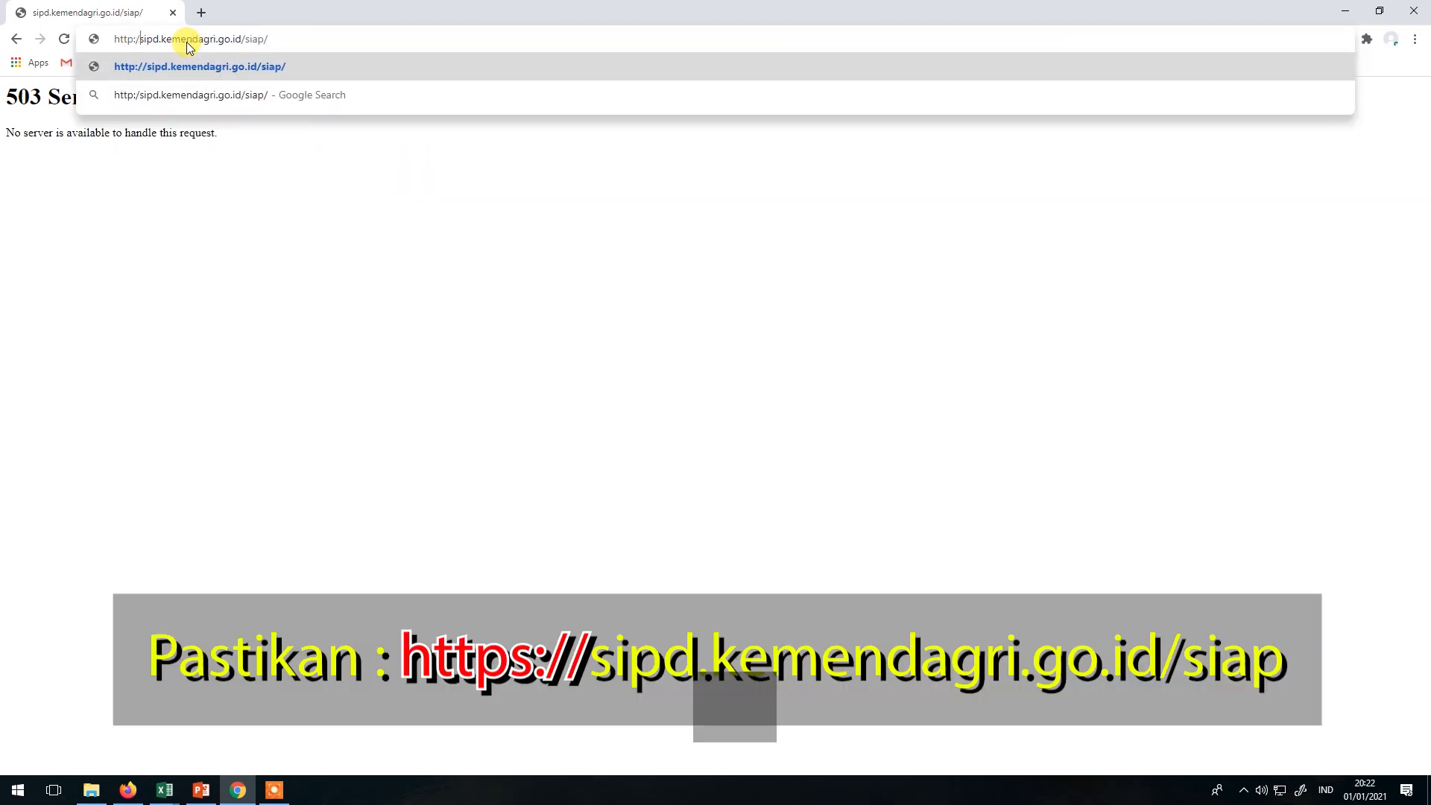
{"action": "type", "text": "/"}
{"action": "key", "text": "Return"}
{"action": "left_click", "coordinate": [186, 42]}
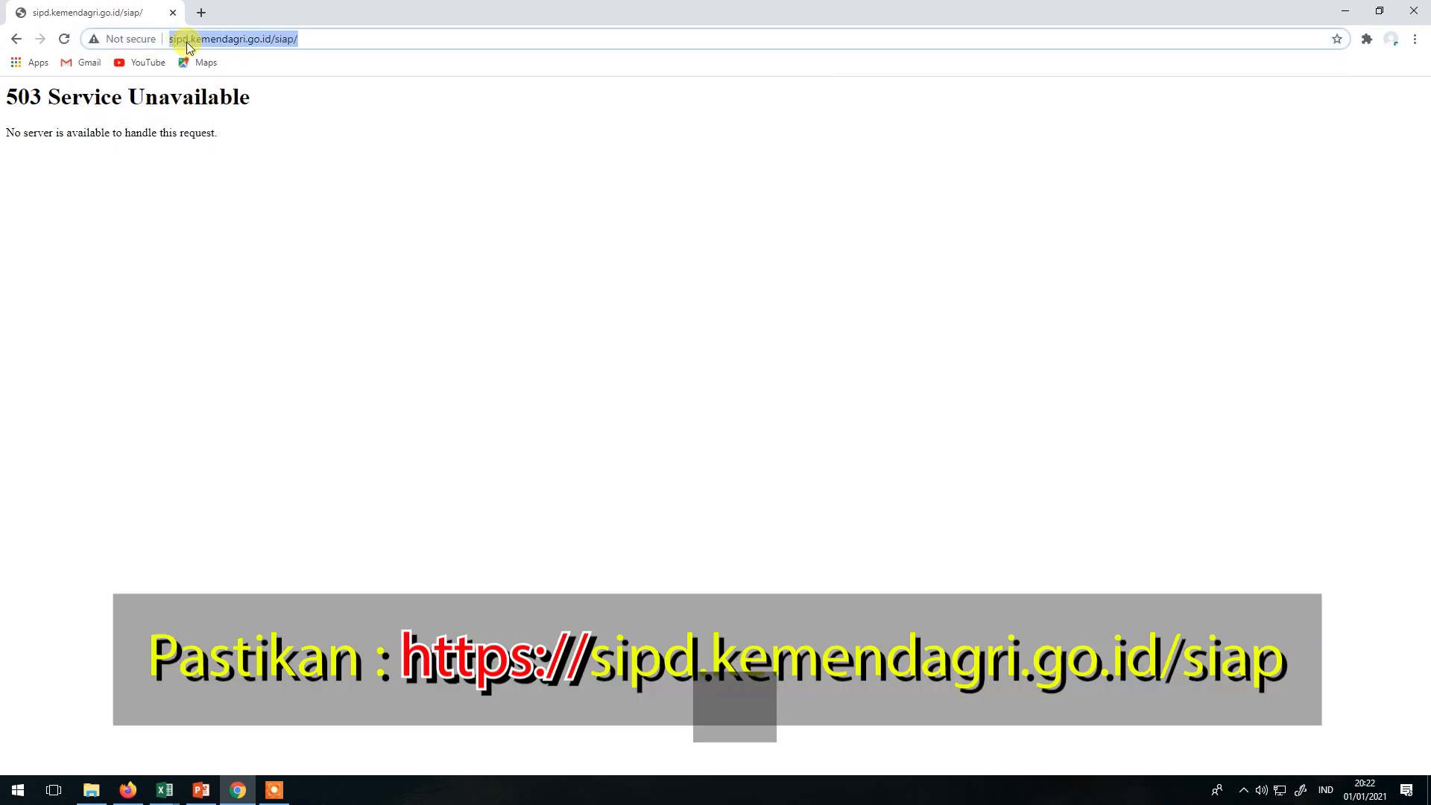
{"action": "key", "text": "Home"}
{"action": "type", "text": "tps:.."}
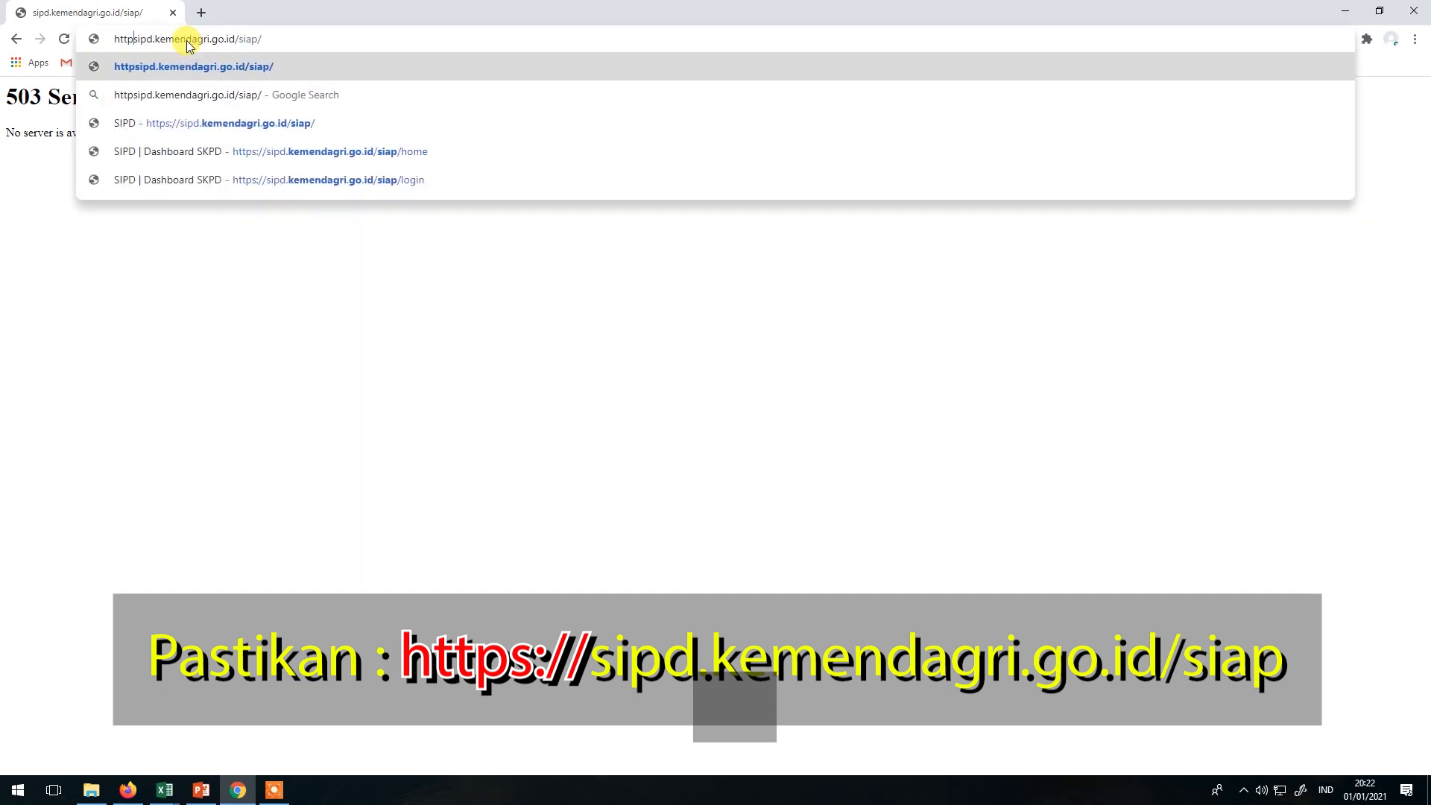
{"action": "key", "text": "BackSpace"}
{"action": "key", "text": "BackSpace"}
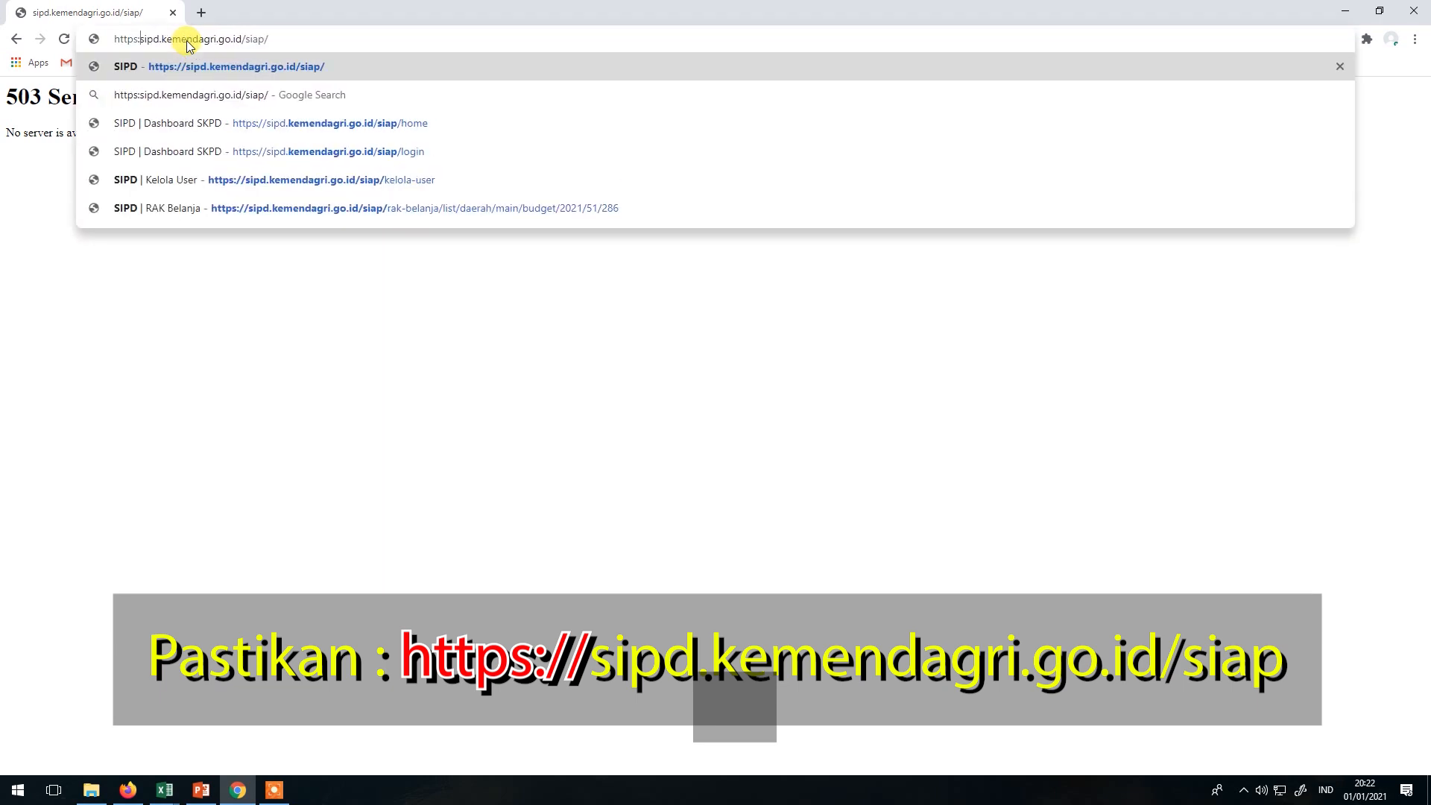
{"action": "type", "text": "//"}
{"action": "key", "text": "Return"}
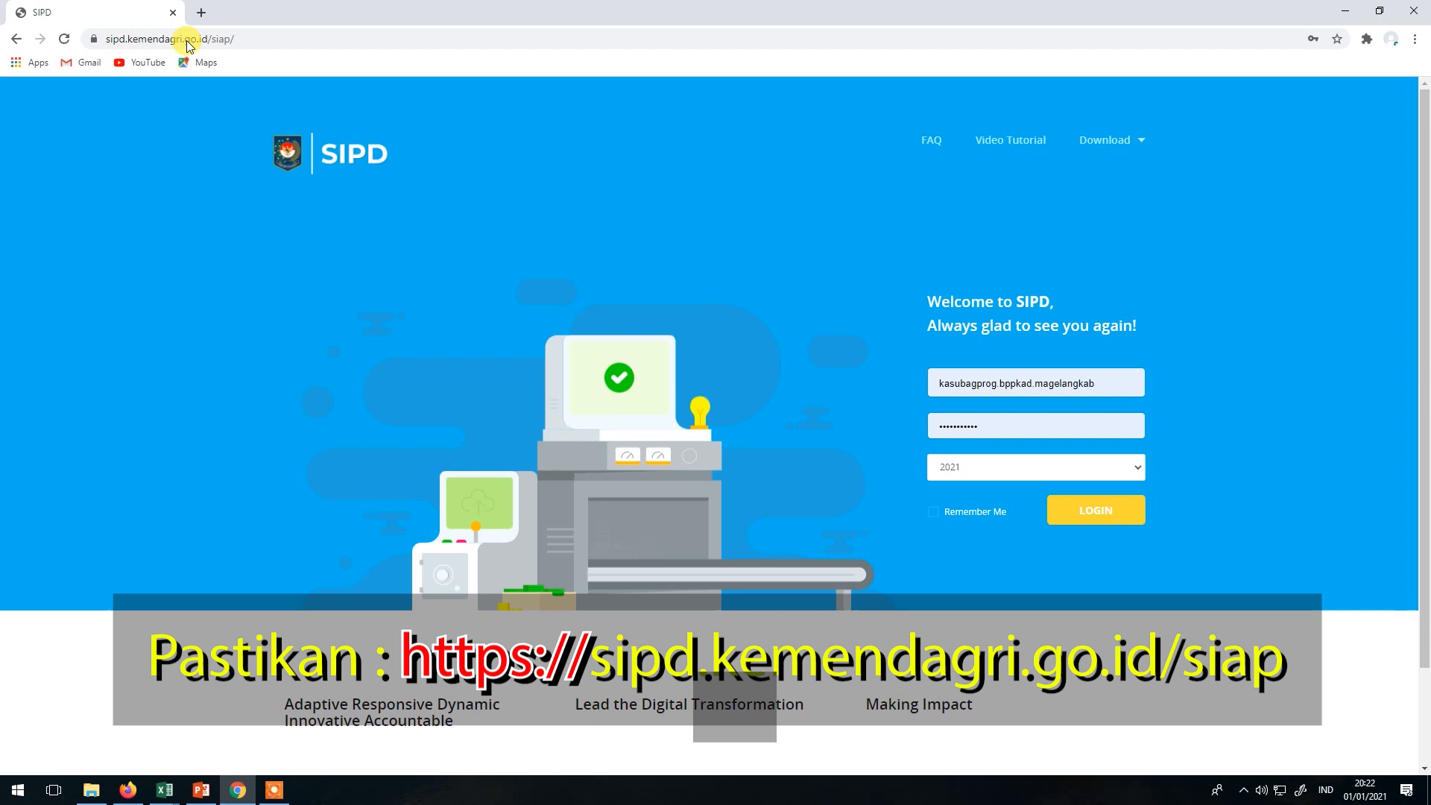
Sign in with the assigned operator's username and password, and save the login in Chrome.
{"action": "double_click", "coordinate": [1121, 382]}
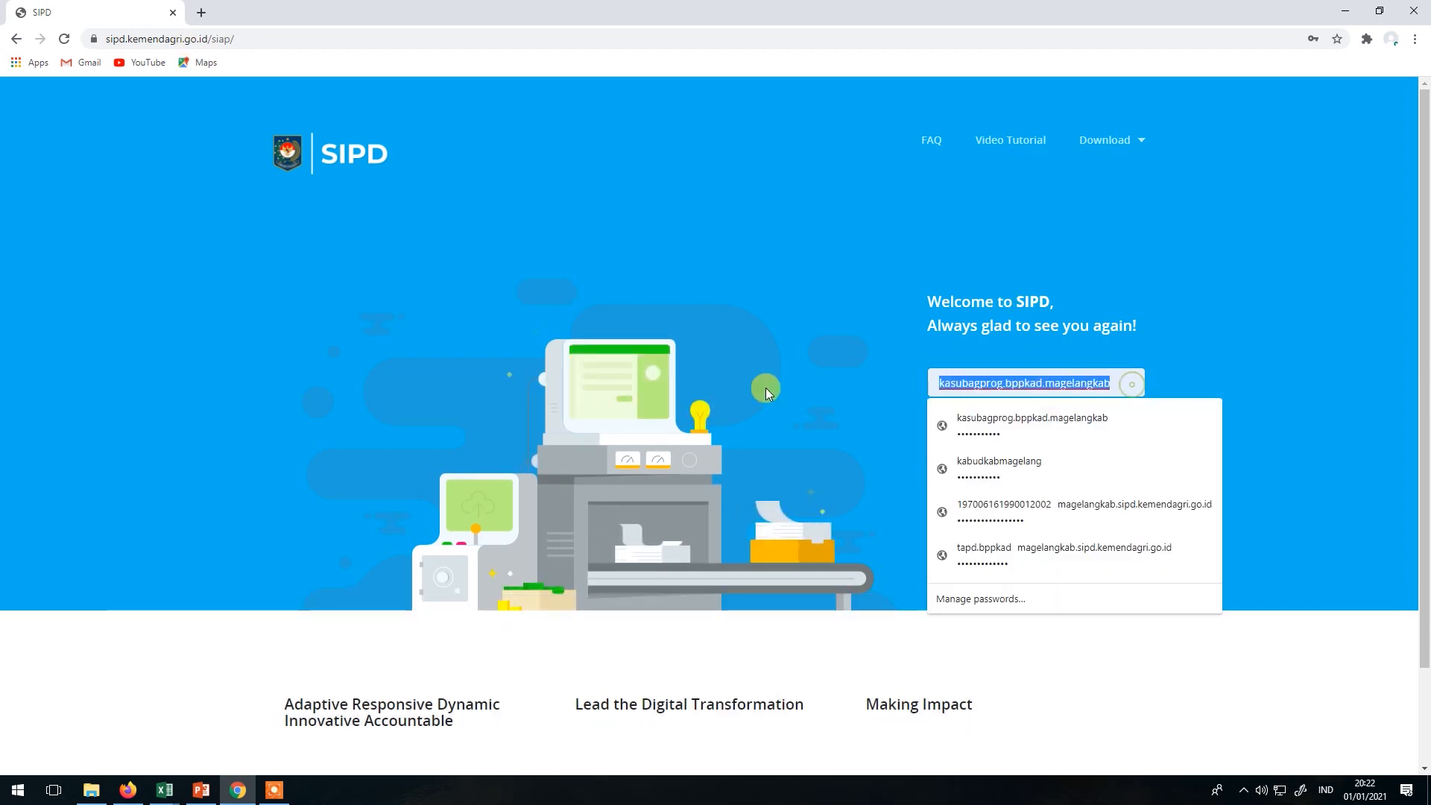
{"action": "type", "text": "kasub"}
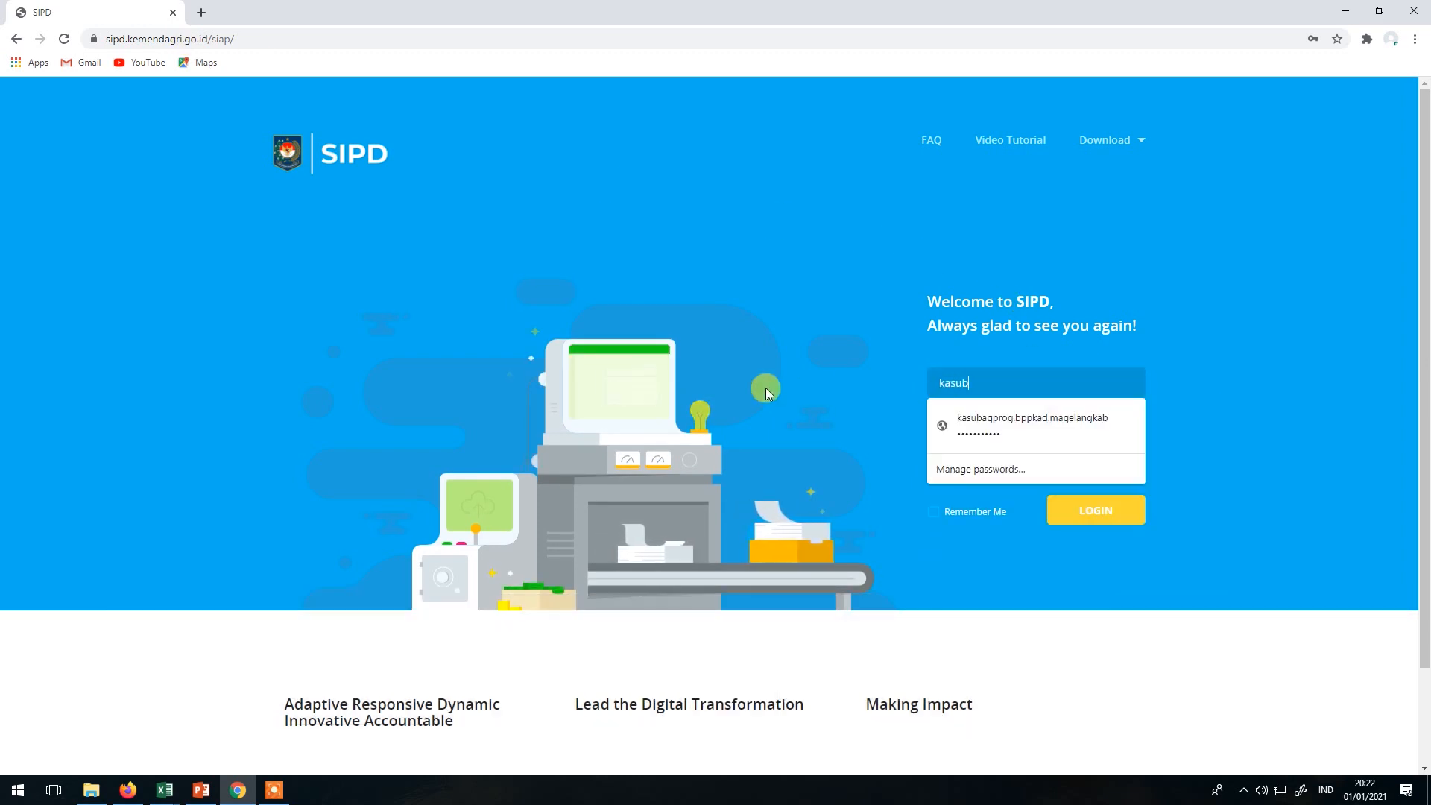
{"action": "type", "text": "id.penyus"}
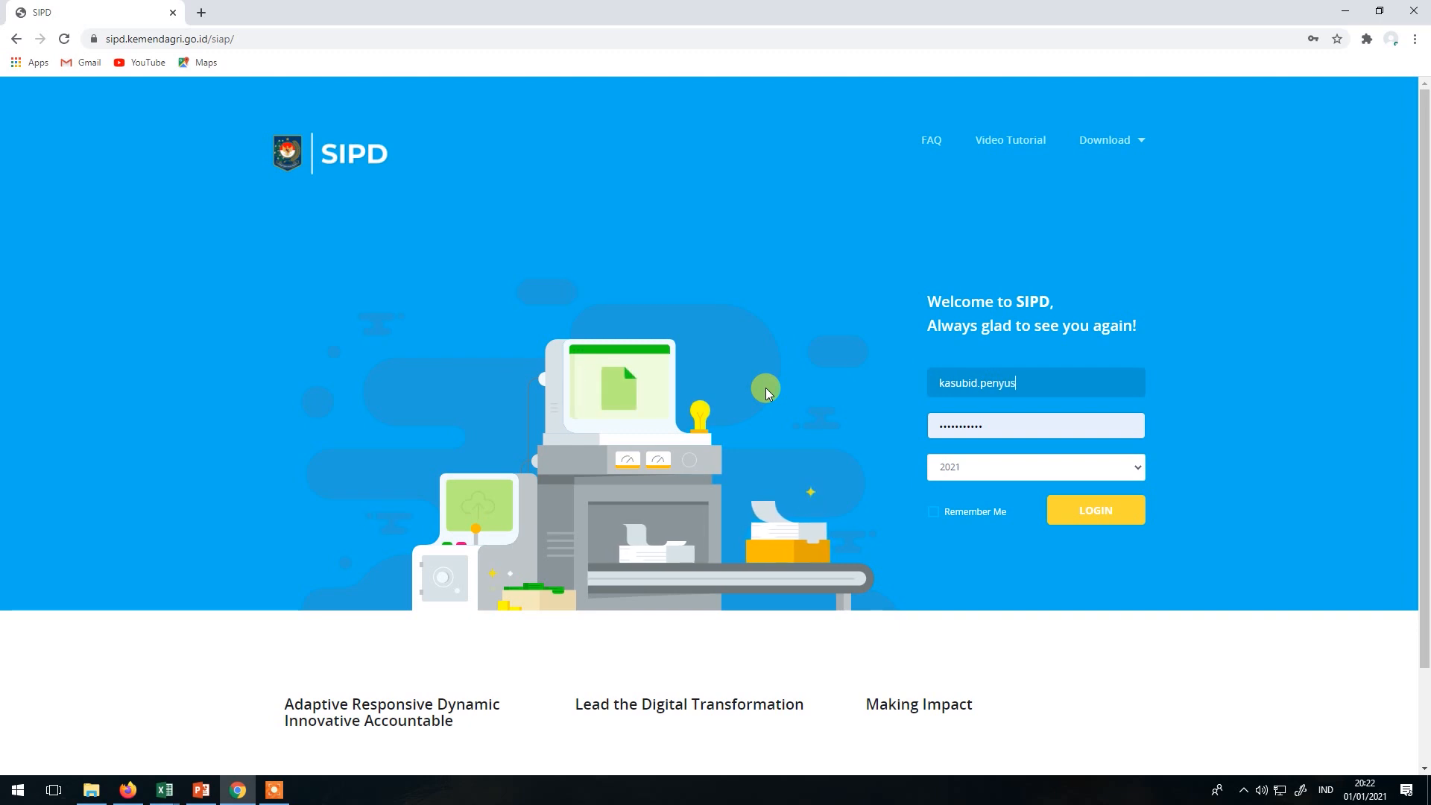
{"action": "type", "text": "unananggaran.bppkad.ma"}
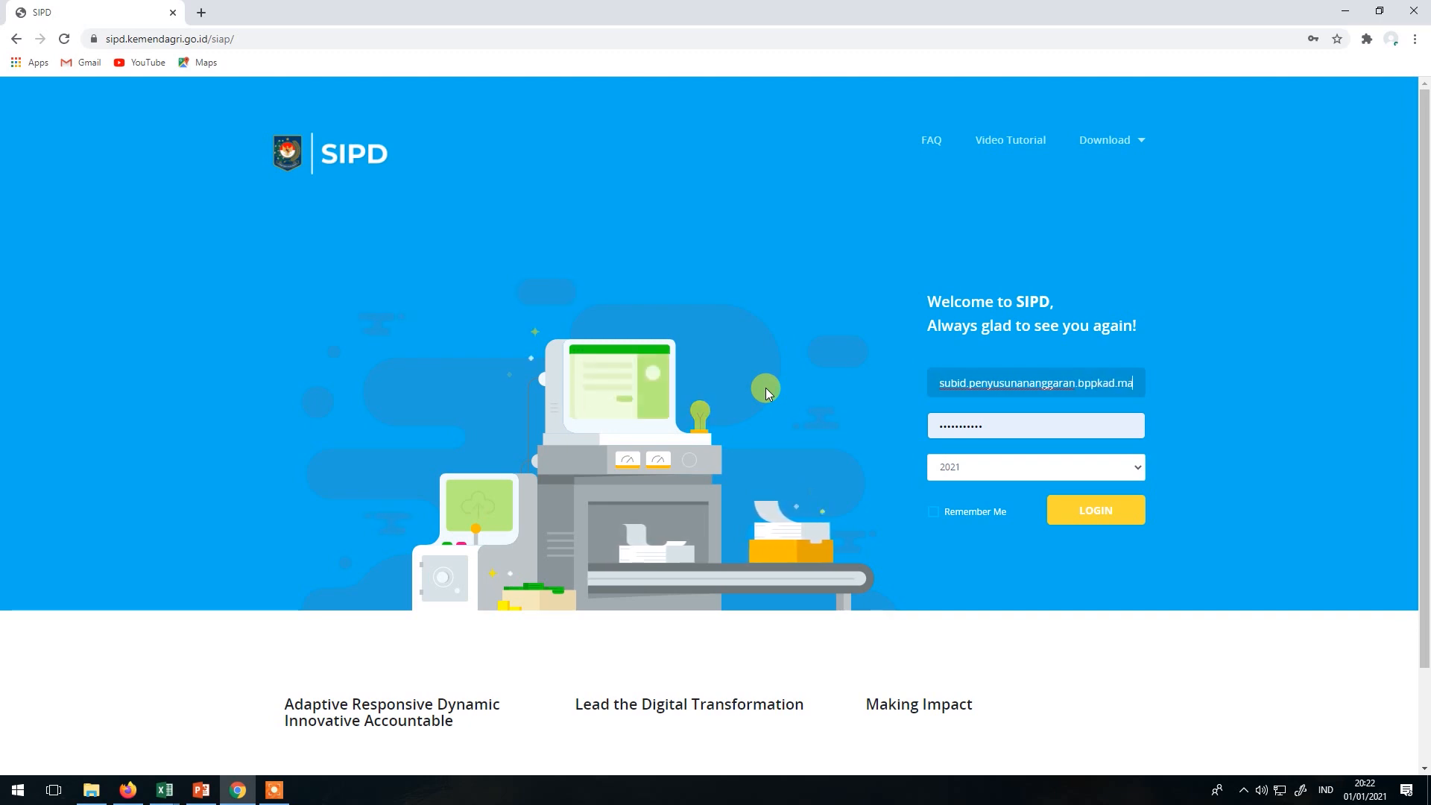
{"action": "type", "text": "gelangkab"}
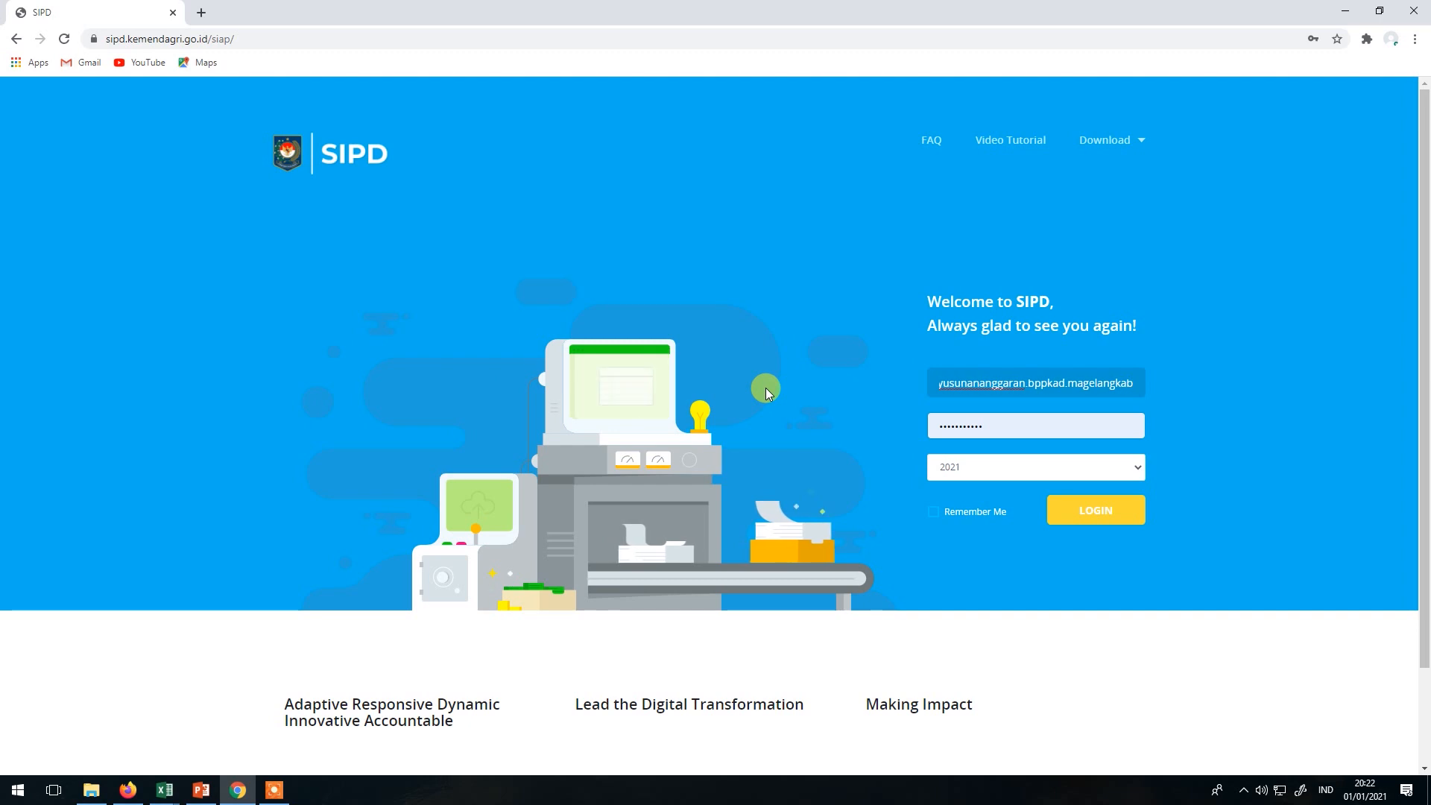
{"action": "key", "text": "Tab"}
{"action": "type", "text": "*******"}
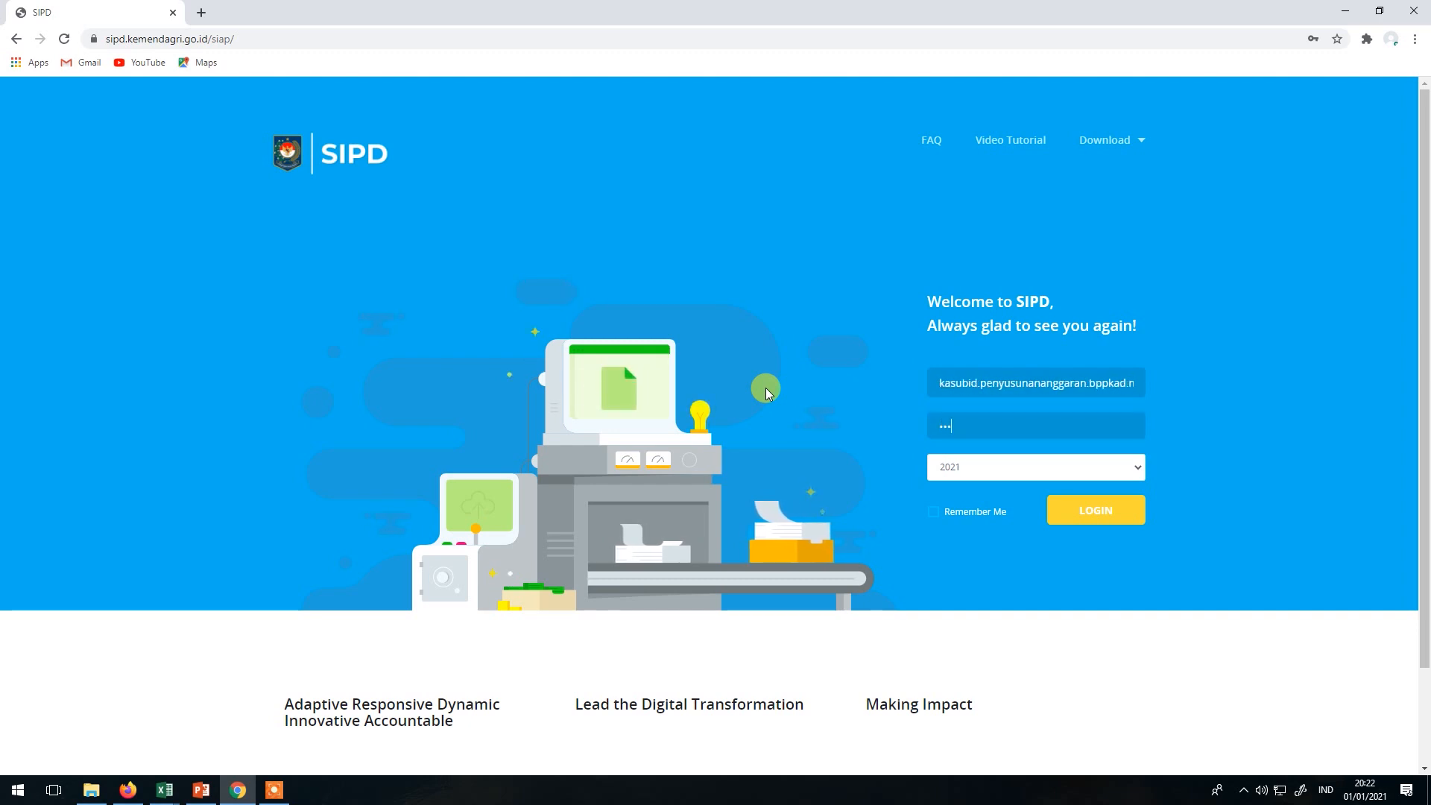
{"action": "type", "text": "*******"}
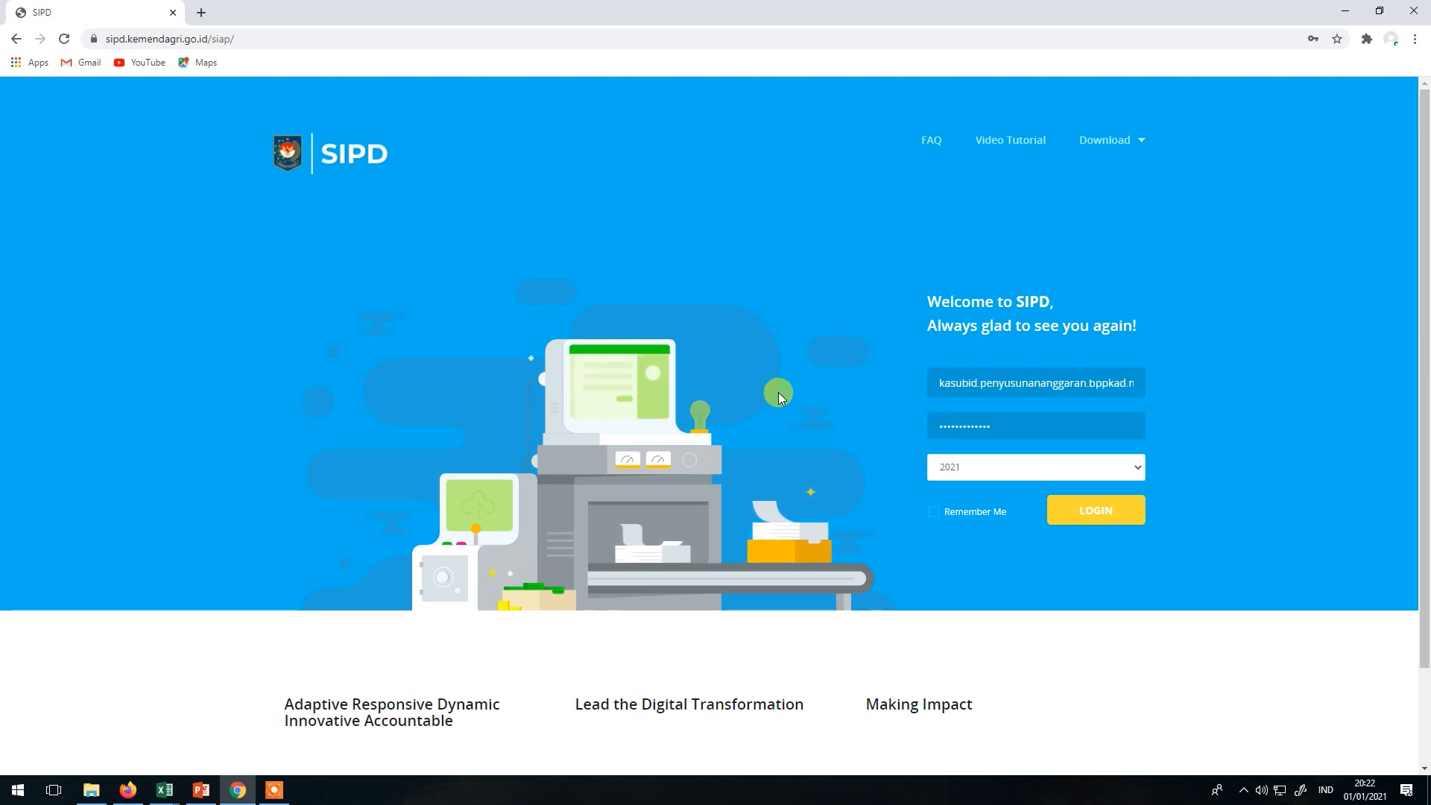
{"action": "left_click", "coordinate": [1067, 512]}
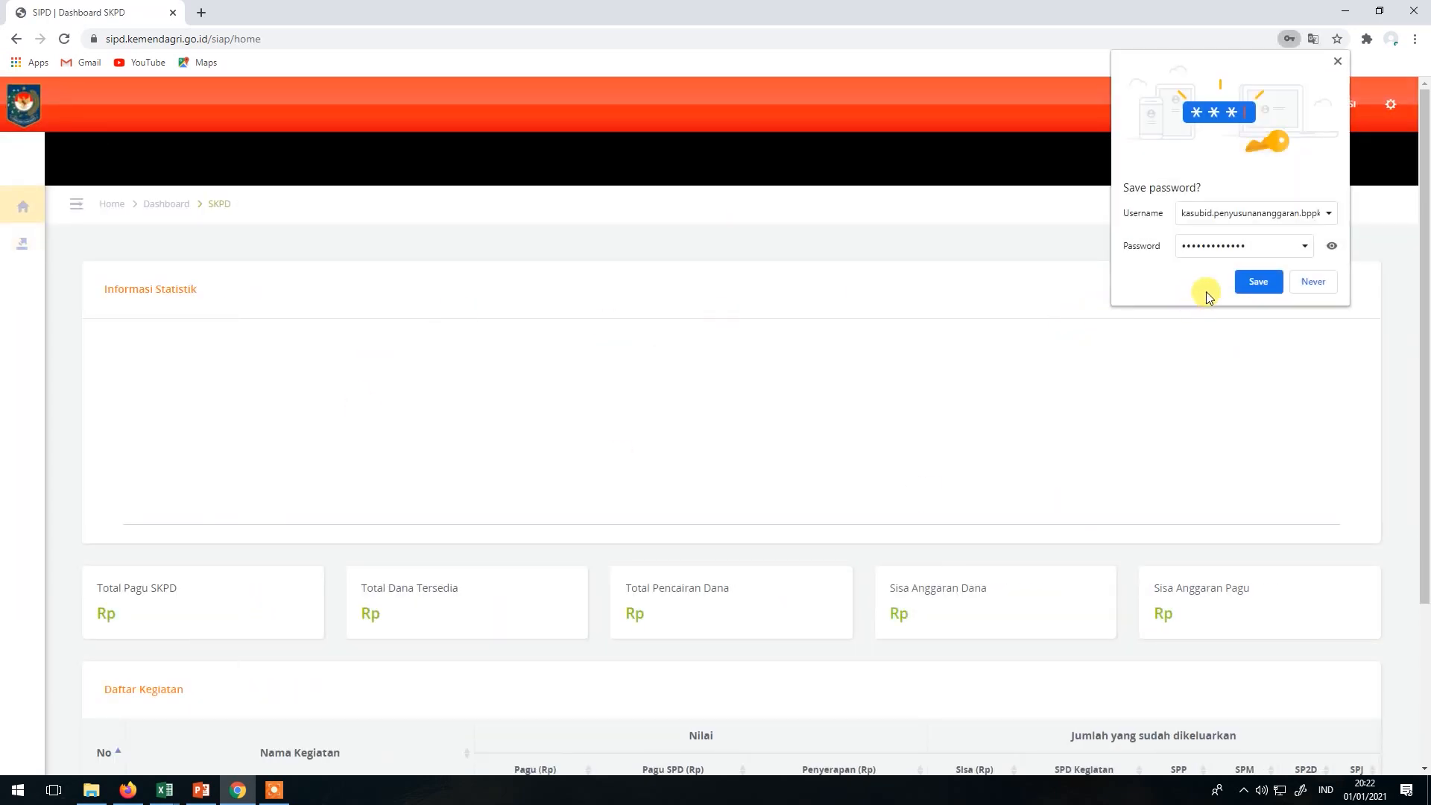
{"action": "left_click", "coordinate": [1251, 277]}
Open Rencana Anggaran Kas > Belanja for BPPKAD, search 'ga', and open Detil RAK for the salary sub-activity.
{"action": "mouse_move", "coordinate": [13, 256]}
{"action": "left_click", "coordinate": [64, 246]}
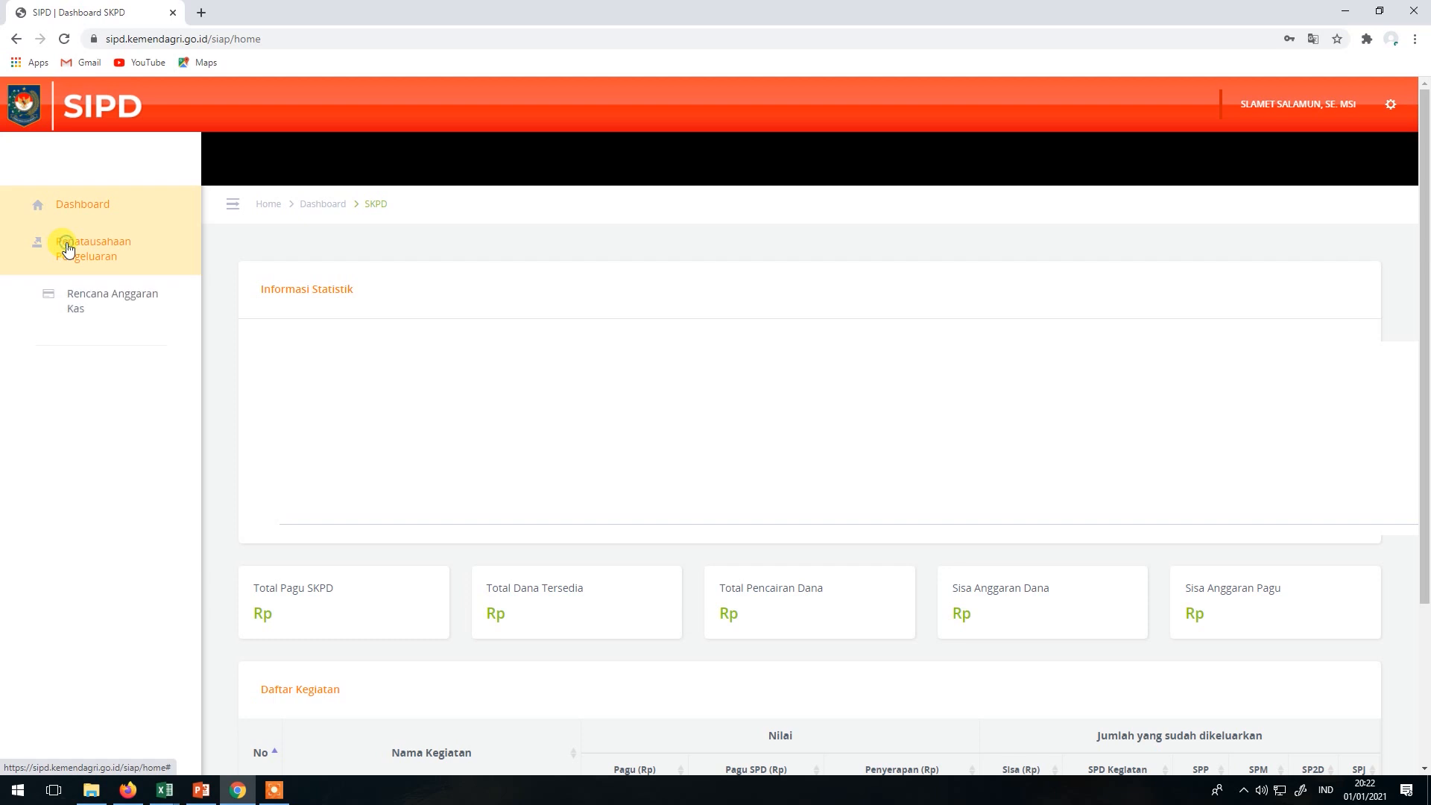
{"action": "left_click", "coordinate": [64, 300]}
{"action": "left_click", "coordinate": [84, 384]}
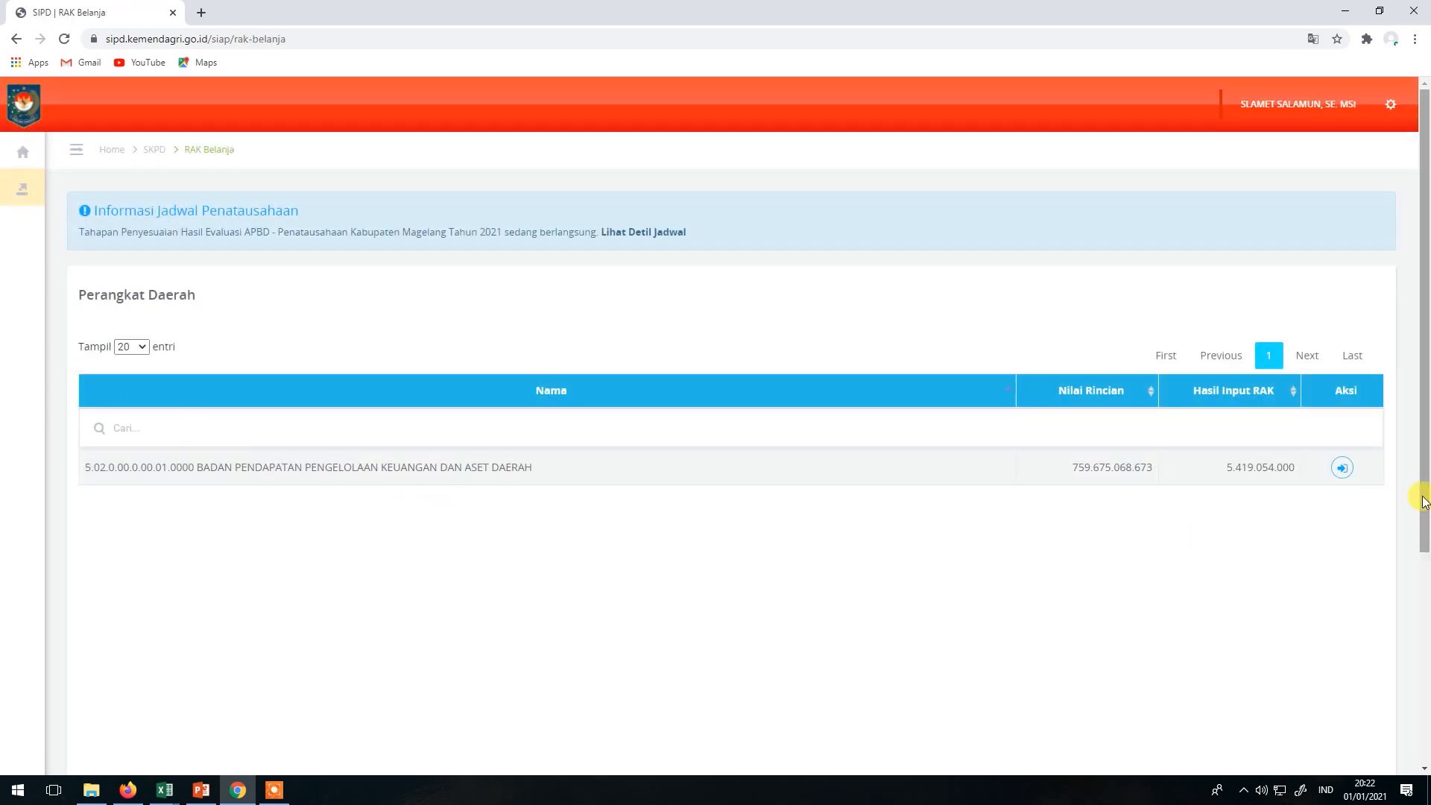
{"action": "left_click", "coordinate": [1346, 469]}
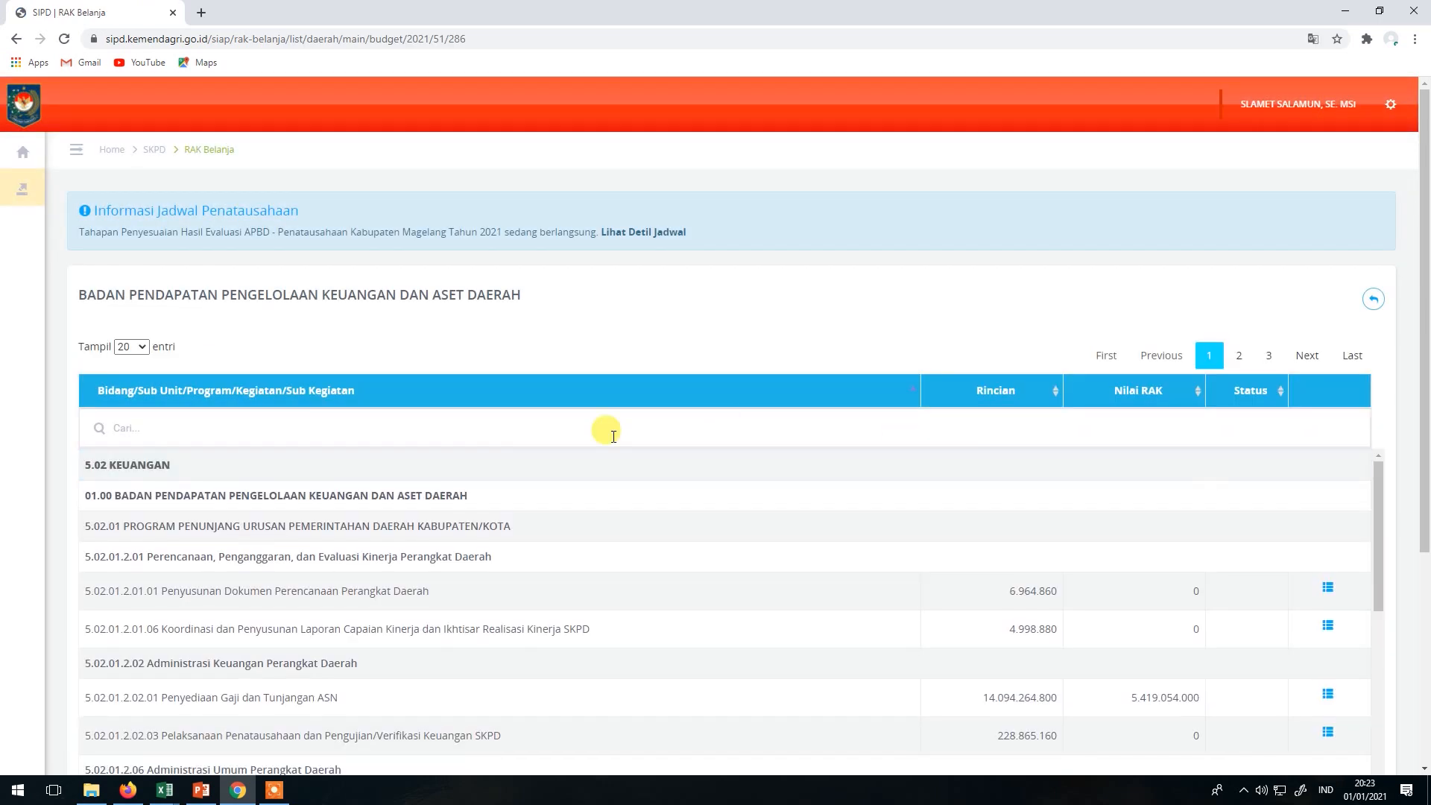
{"action": "left_click", "coordinate": [281, 428]}
{"action": "type", "text": "gaji"}
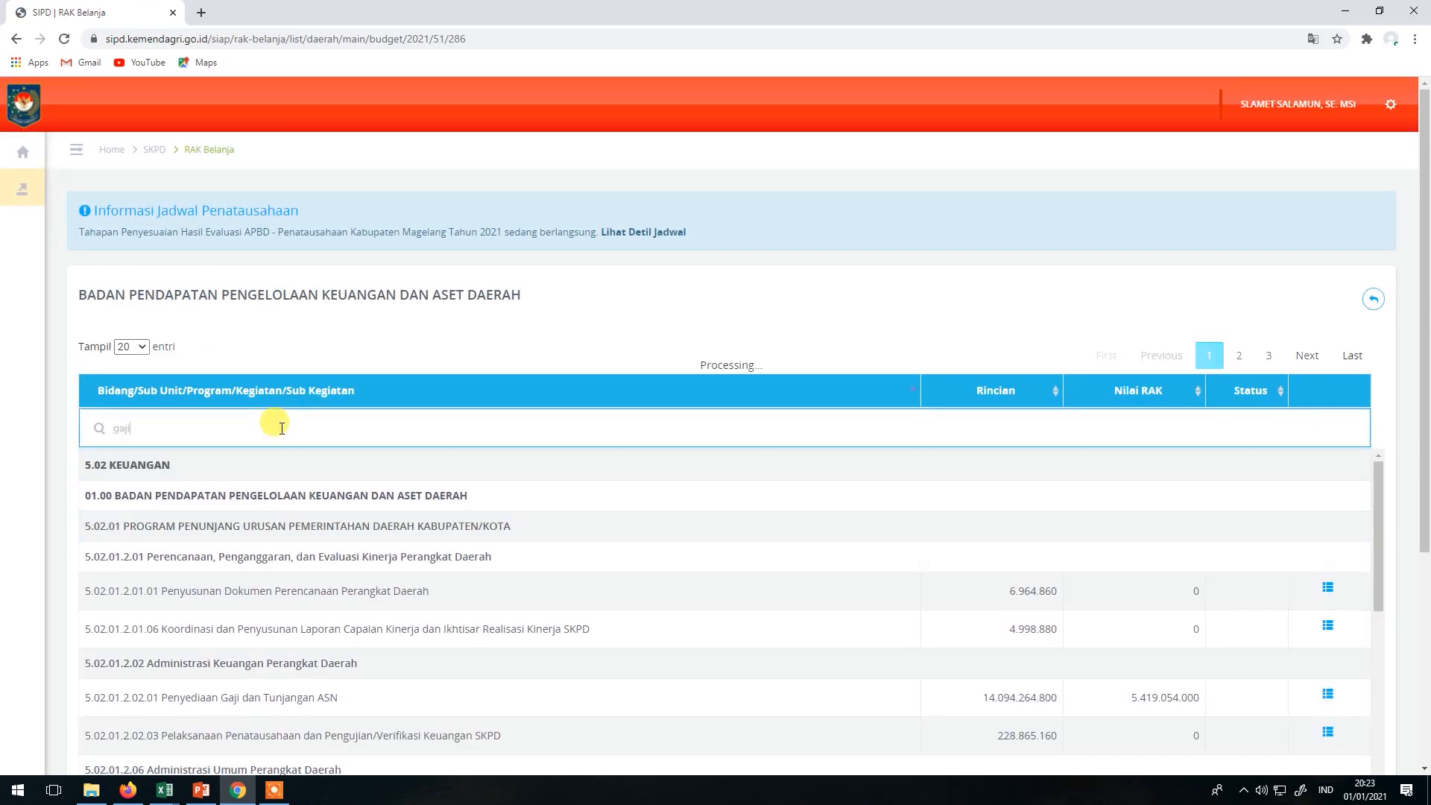
{"action": "left_click", "coordinate": [1340, 590]}
{"action": "left_click", "coordinate": [1291, 611]}
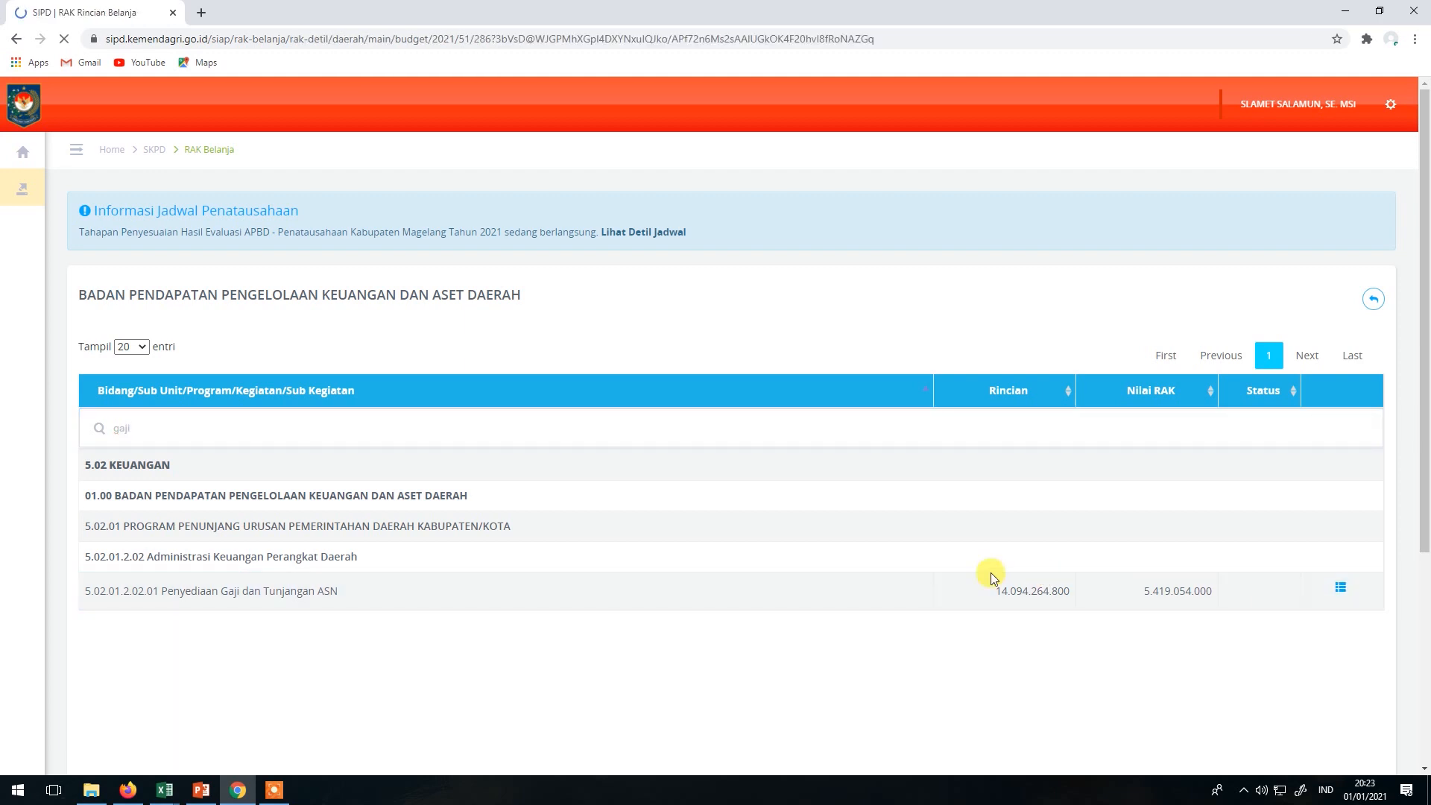
Inspect the RAK form for Belanja Tunjangan Fungsional PNS and close it unchanged.
{"action": "scroll", "coordinate": [914, 568], "scroll_direction": "down", "scroll_amount": 5}
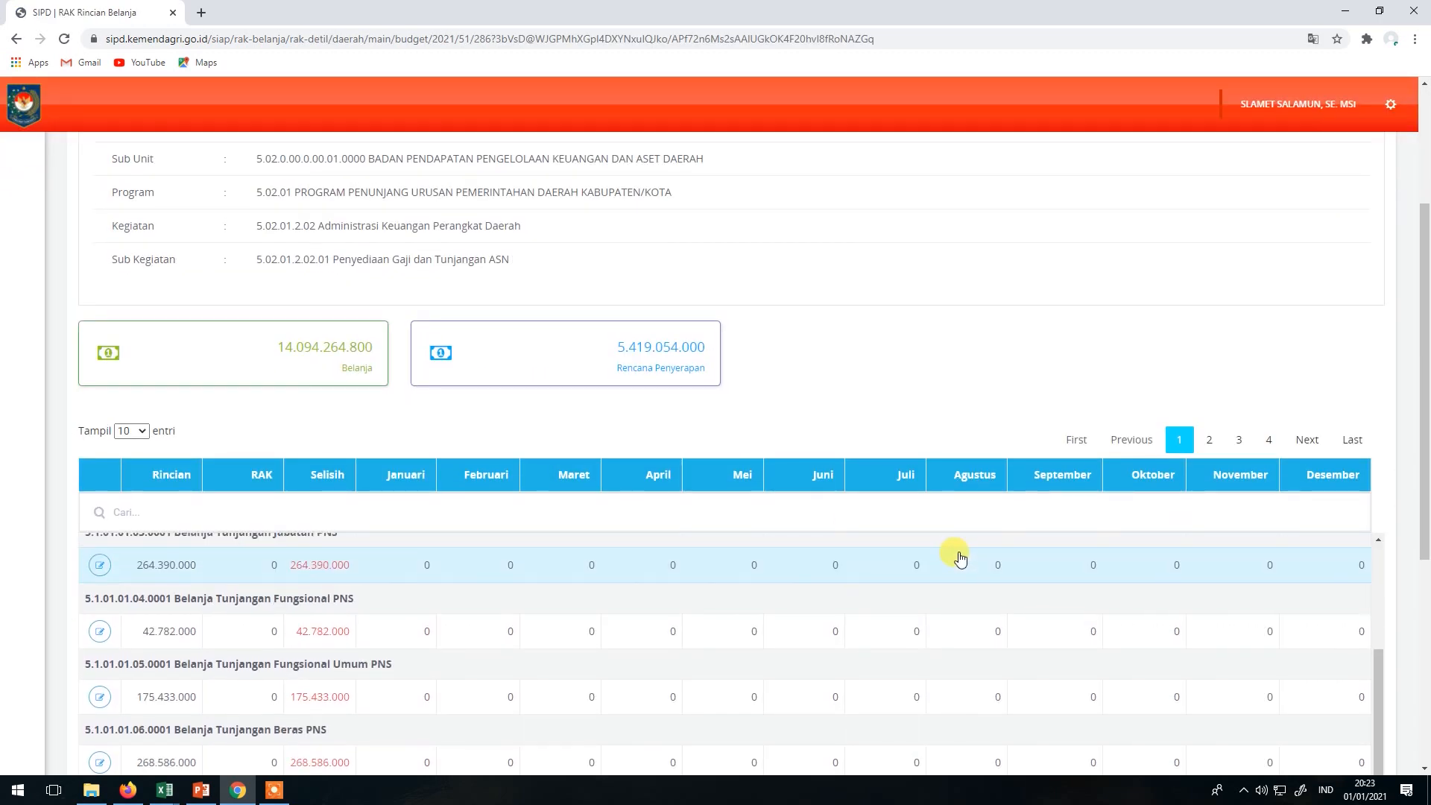
{"action": "scroll", "coordinate": [922, 580], "scroll_direction": "down", "scroll_amount": 2}
{"action": "left_click", "coordinate": [97, 456]}
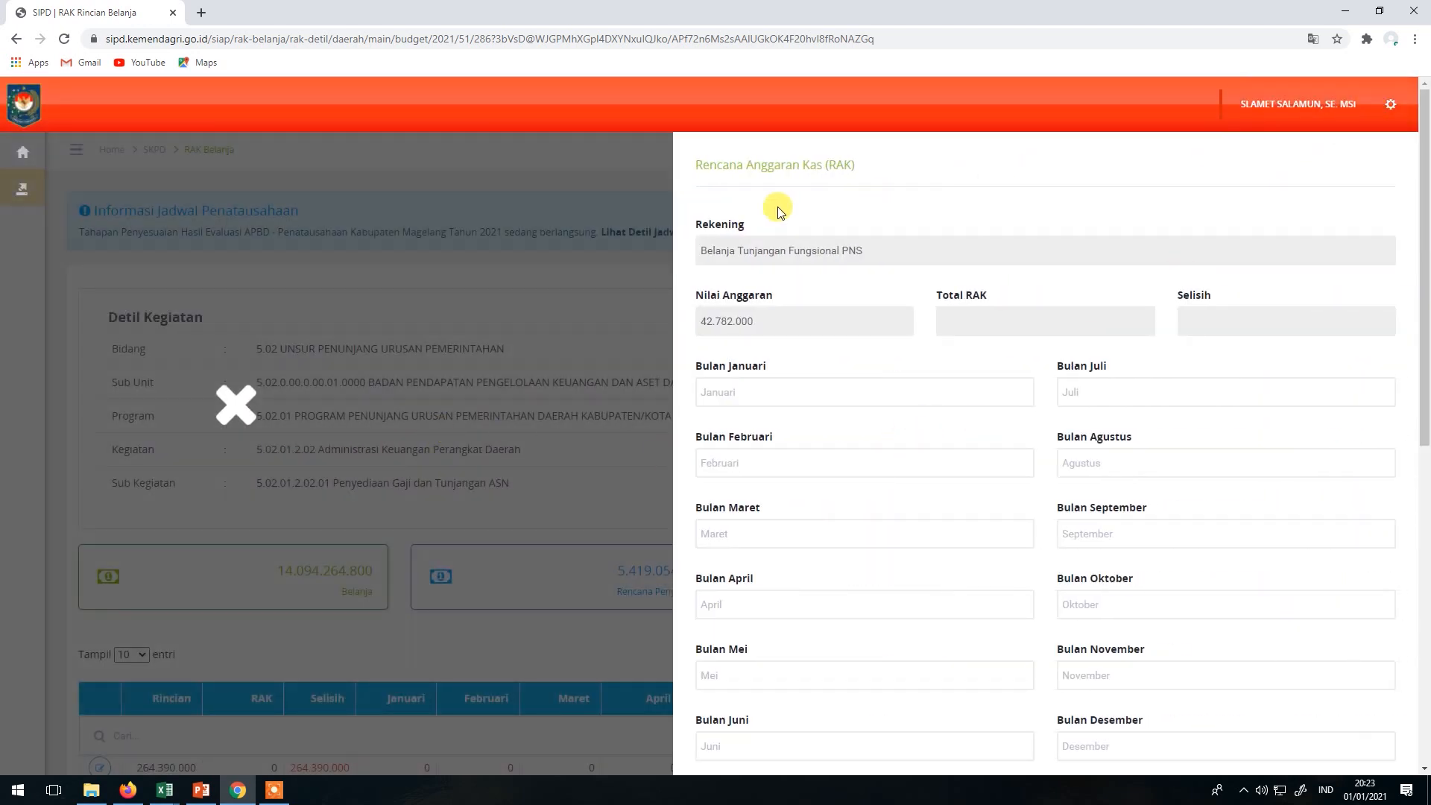
{"action": "left_click", "coordinate": [609, 175]}
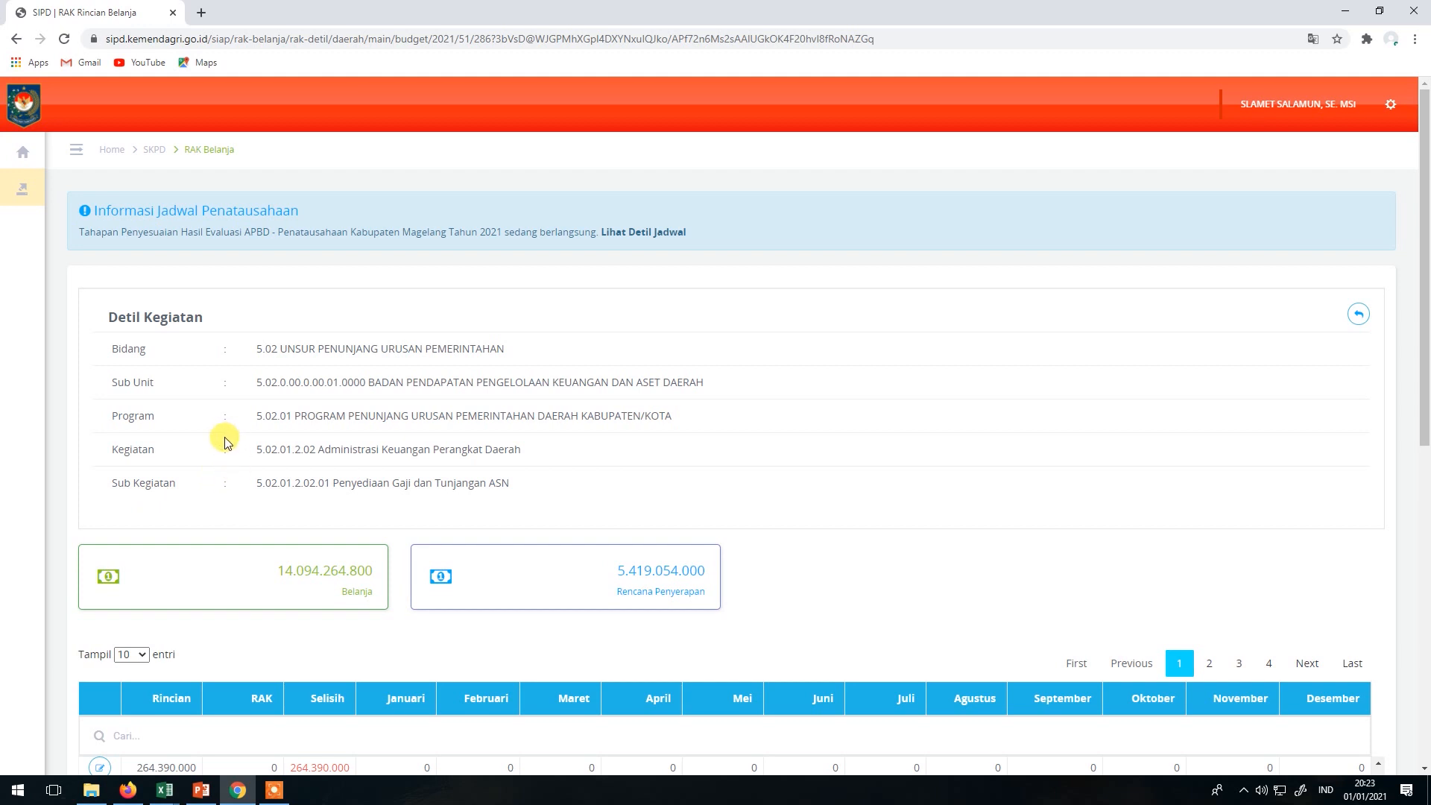
{"action": "scroll", "coordinate": [239, 488], "scroll_direction": "down", "scroll_amount": 2}
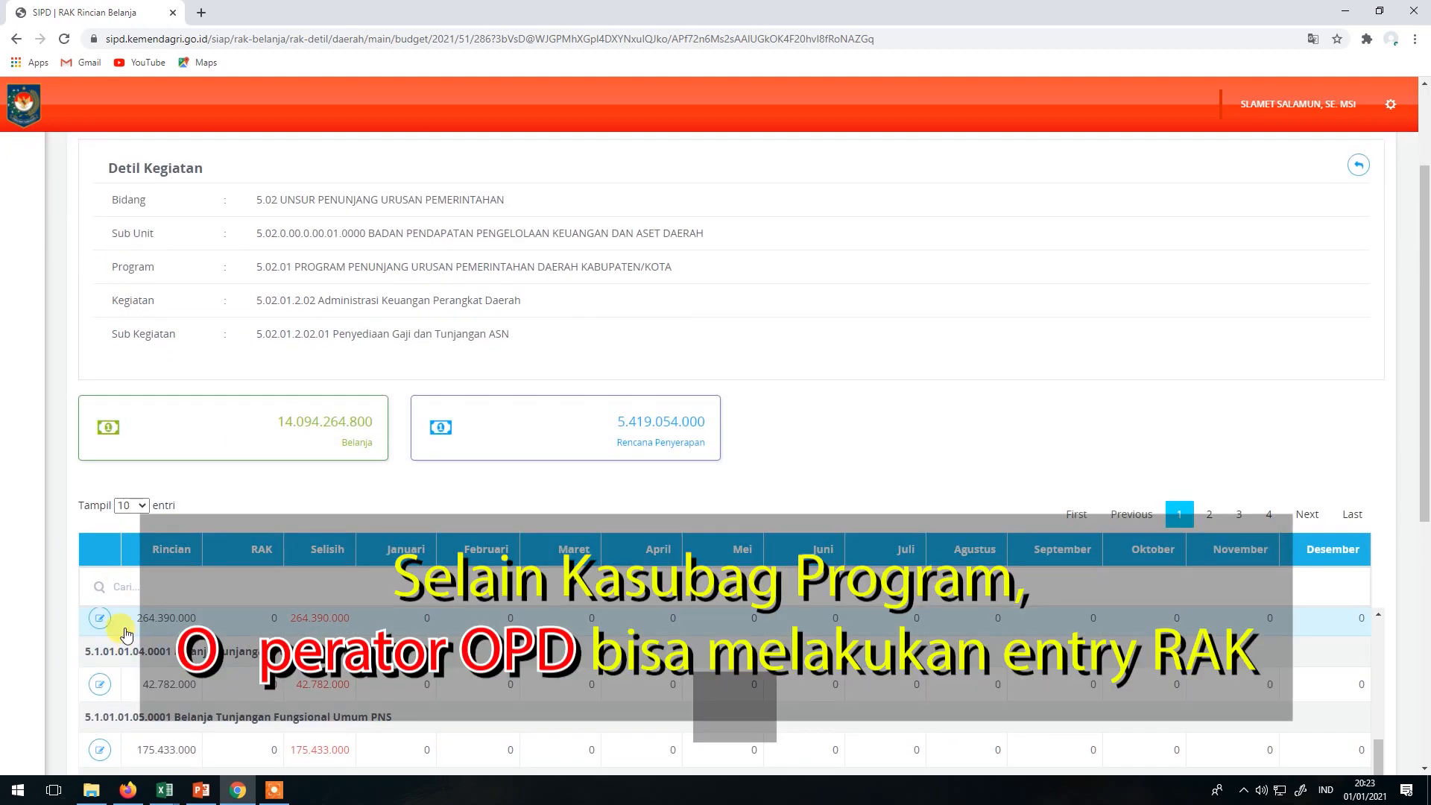
{"action": "scroll", "coordinate": [147, 449], "scroll_direction": "up", "scroll_amount": 2}
{"action": "scroll", "coordinate": [147, 444], "scroll_direction": "down", "scroll_amount": 4}
{"action": "scroll", "coordinate": [141, 432], "scroll_direction": "up", "scroll_amount": 3}
{"action": "scroll", "coordinate": [74, 260], "scroll_direction": "up", "scroll_amount": 1}
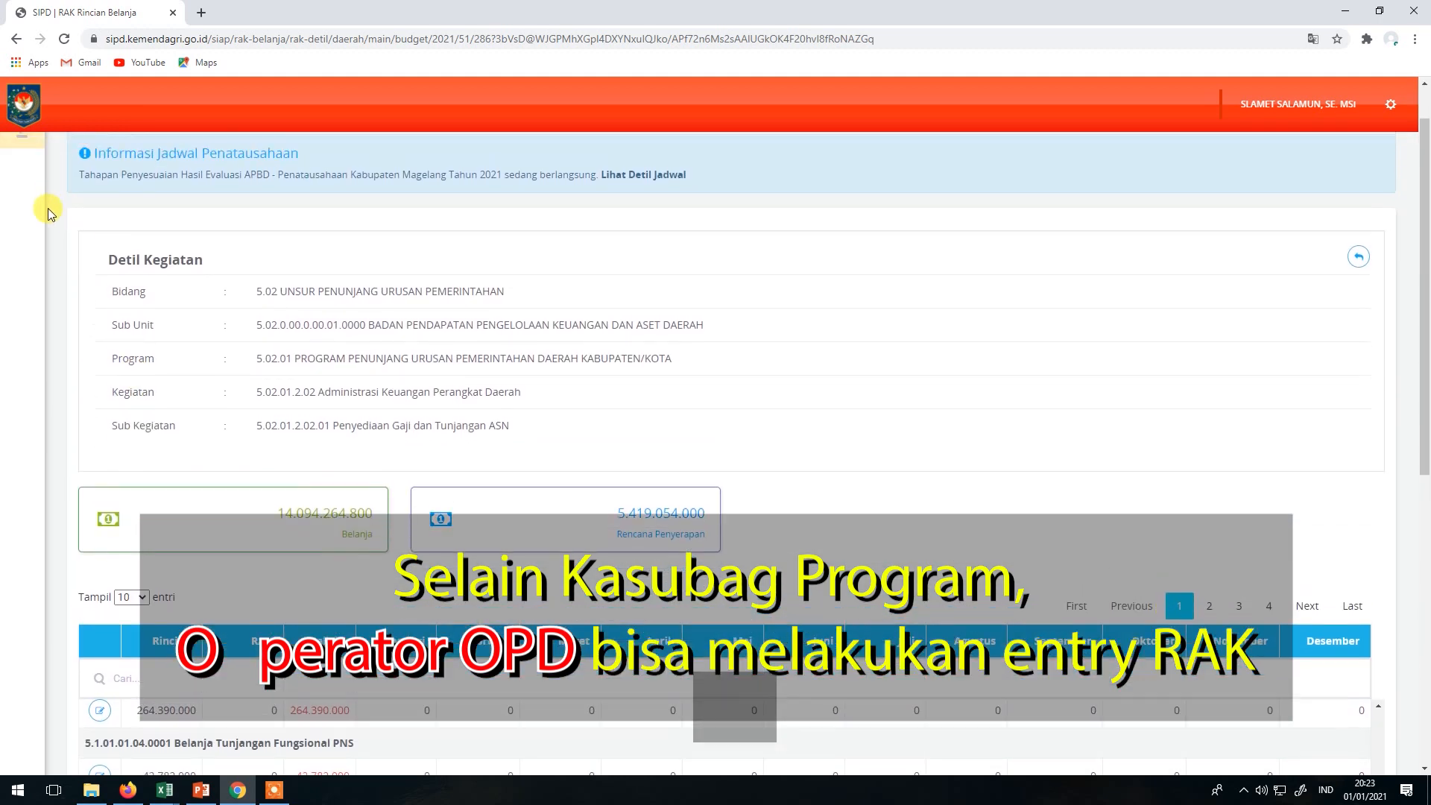
Expand the Dokumen Rencana Anggaran Kas menu under Penatausahaan Pengeluaran.
{"action": "mouse_move", "coordinate": [21, 212]}
{"action": "left_click", "coordinate": [79, 190]}
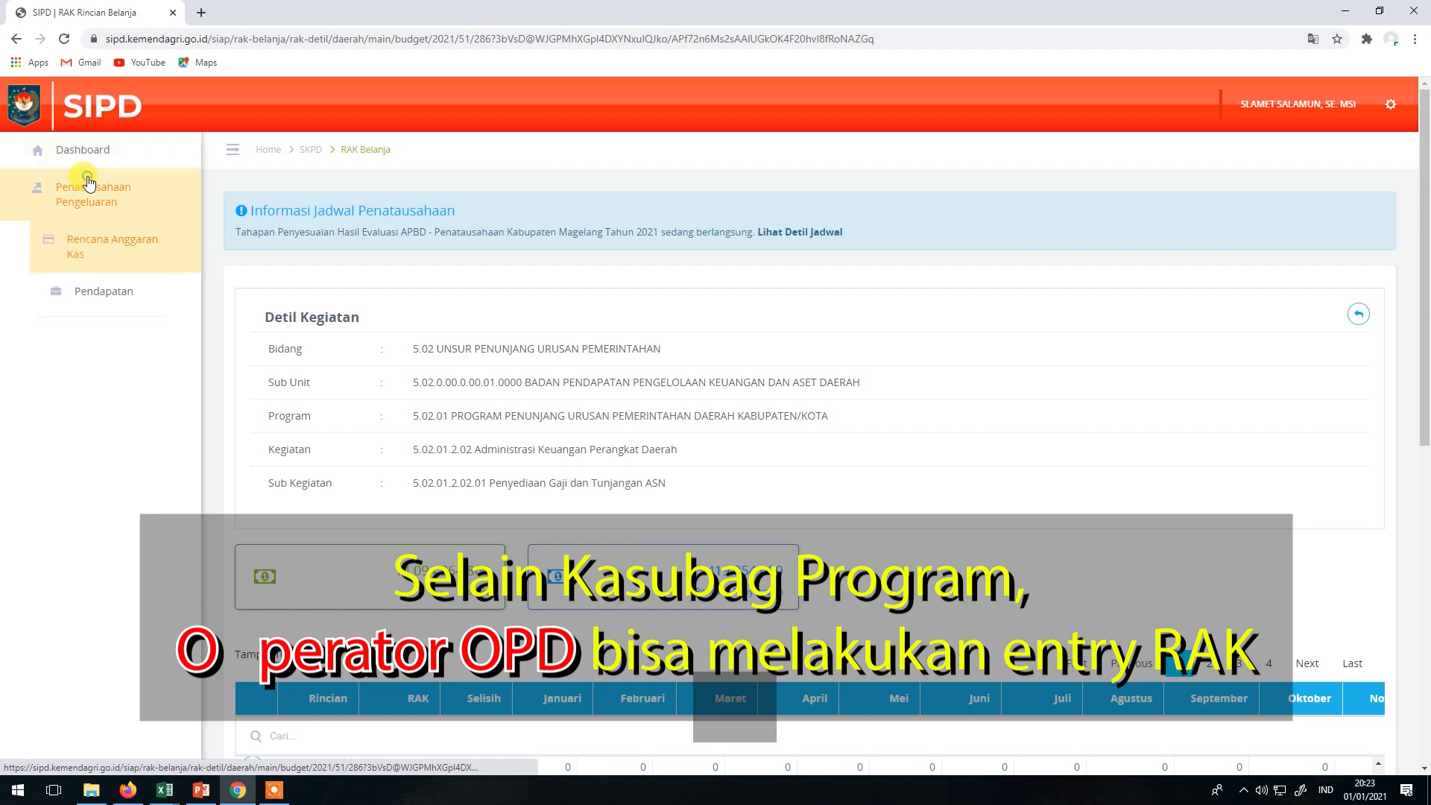
{"action": "left_click", "coordinate": [83, 252]}
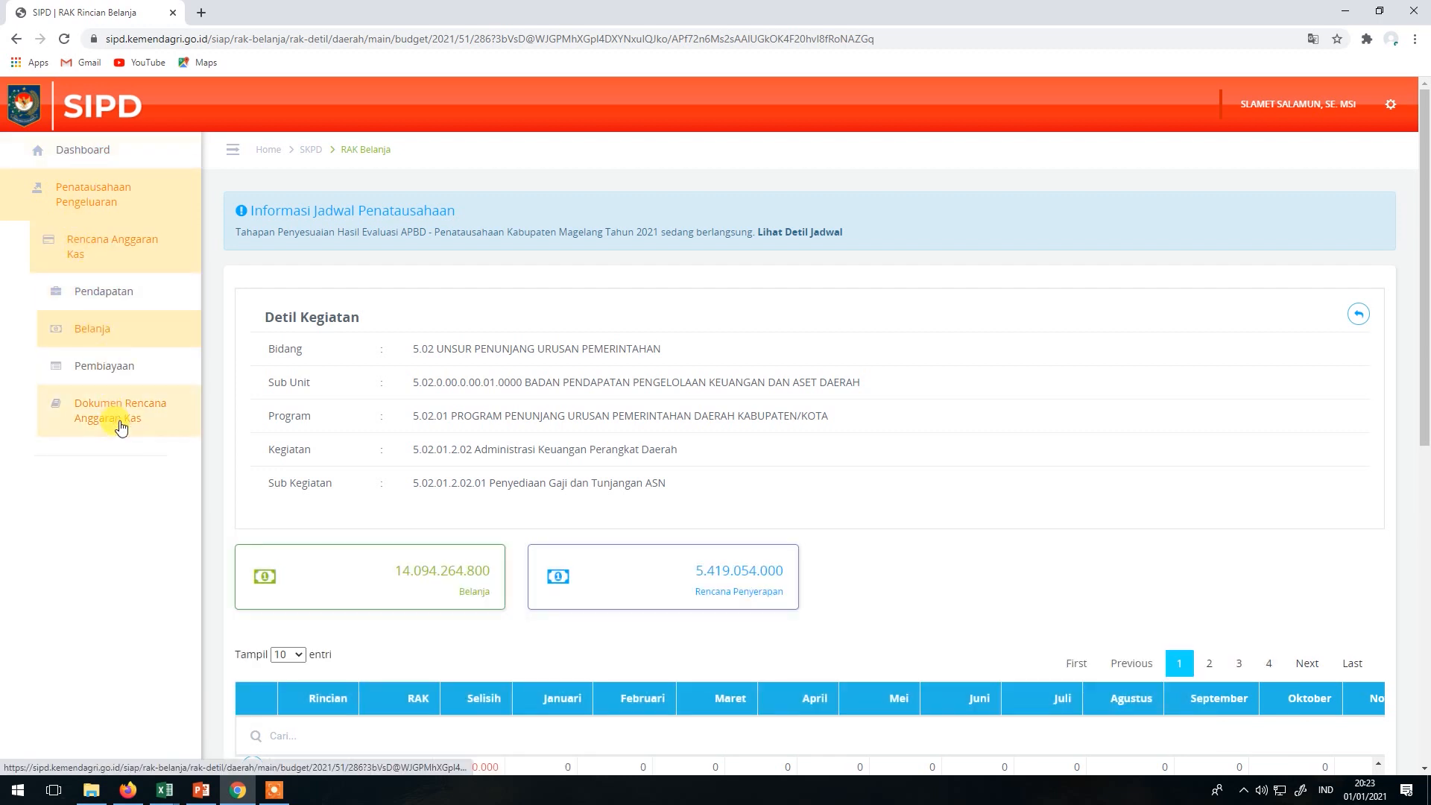
{"action": "left_click", "coordinate": [117, 419]}
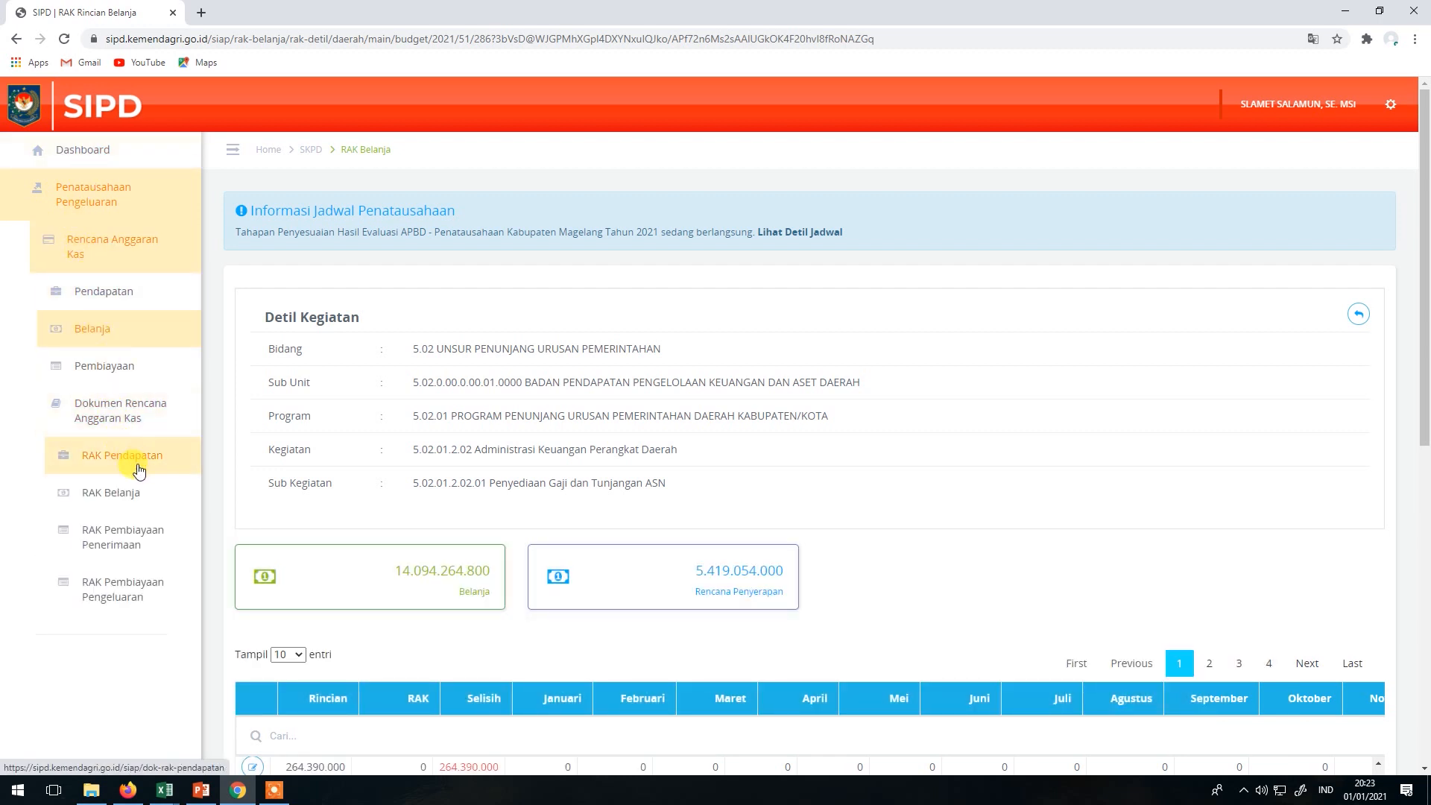
Open Dokumen RAK Belanja for BPPKAD and search for 'gaji'.
{"action": "left_click", "coordinate": [125, 494]}
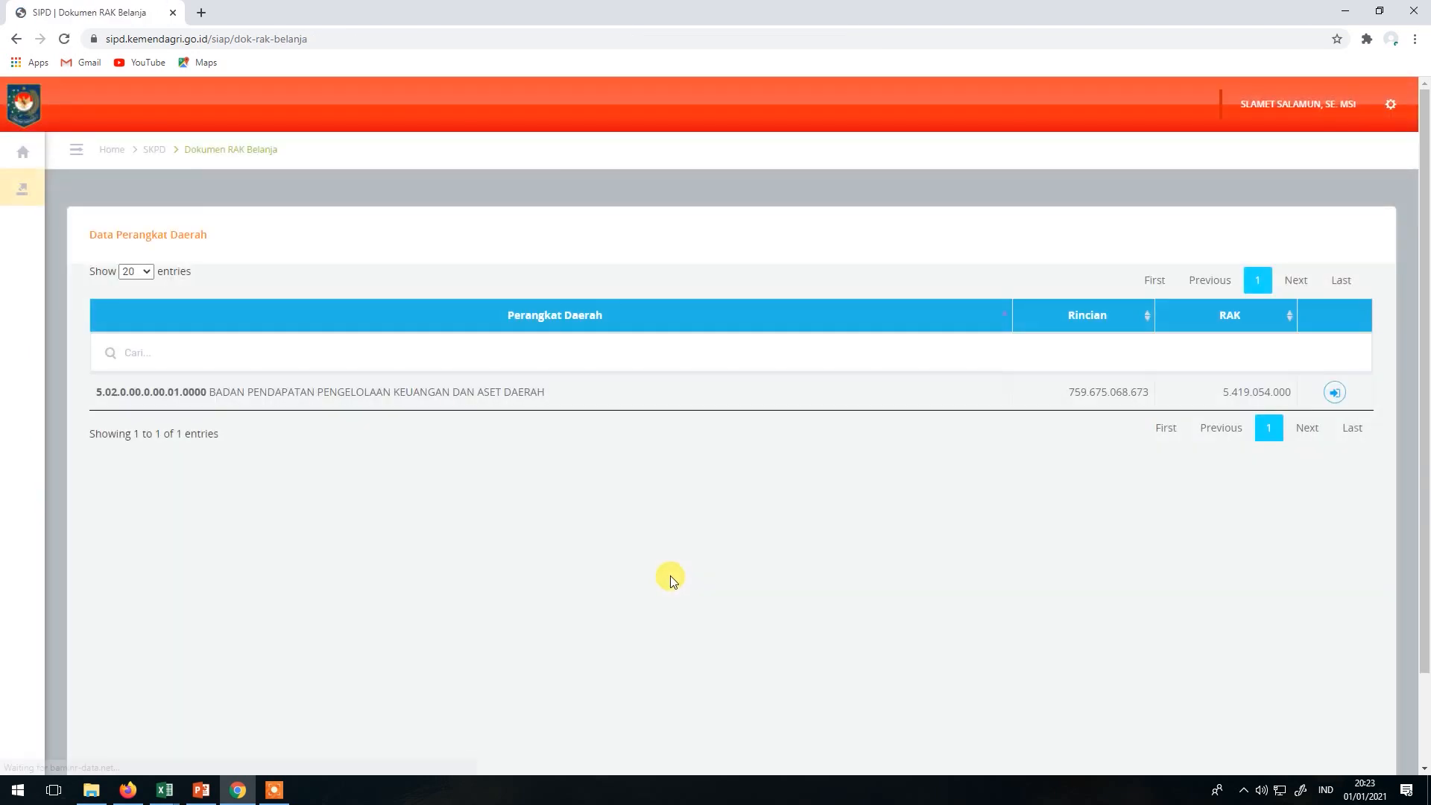
{"action": "left_click", "coordinate": [1334, 391]}
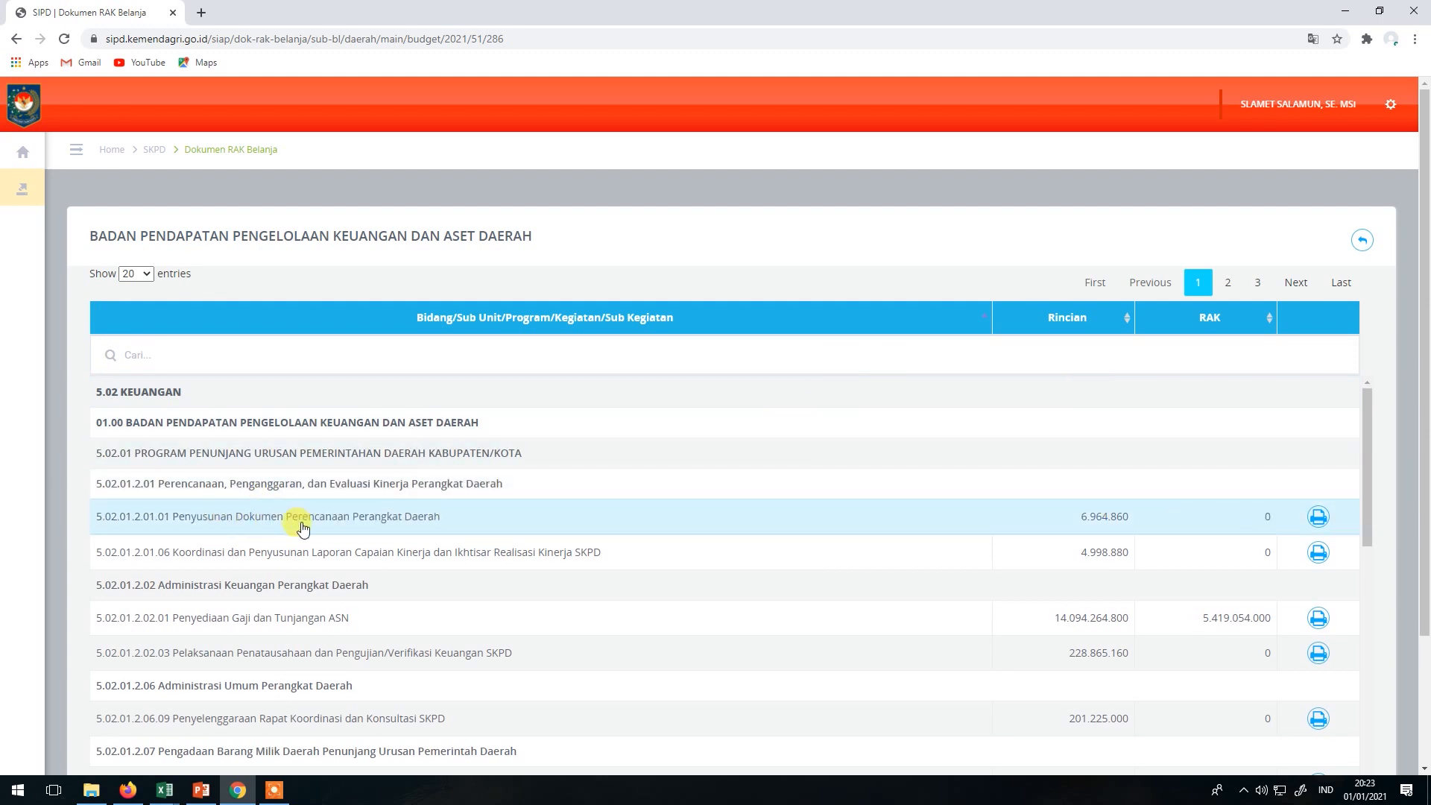
{"action": "left_click", "coordinate": [300, 348]}
{"action": "type", "text": "gaji"}
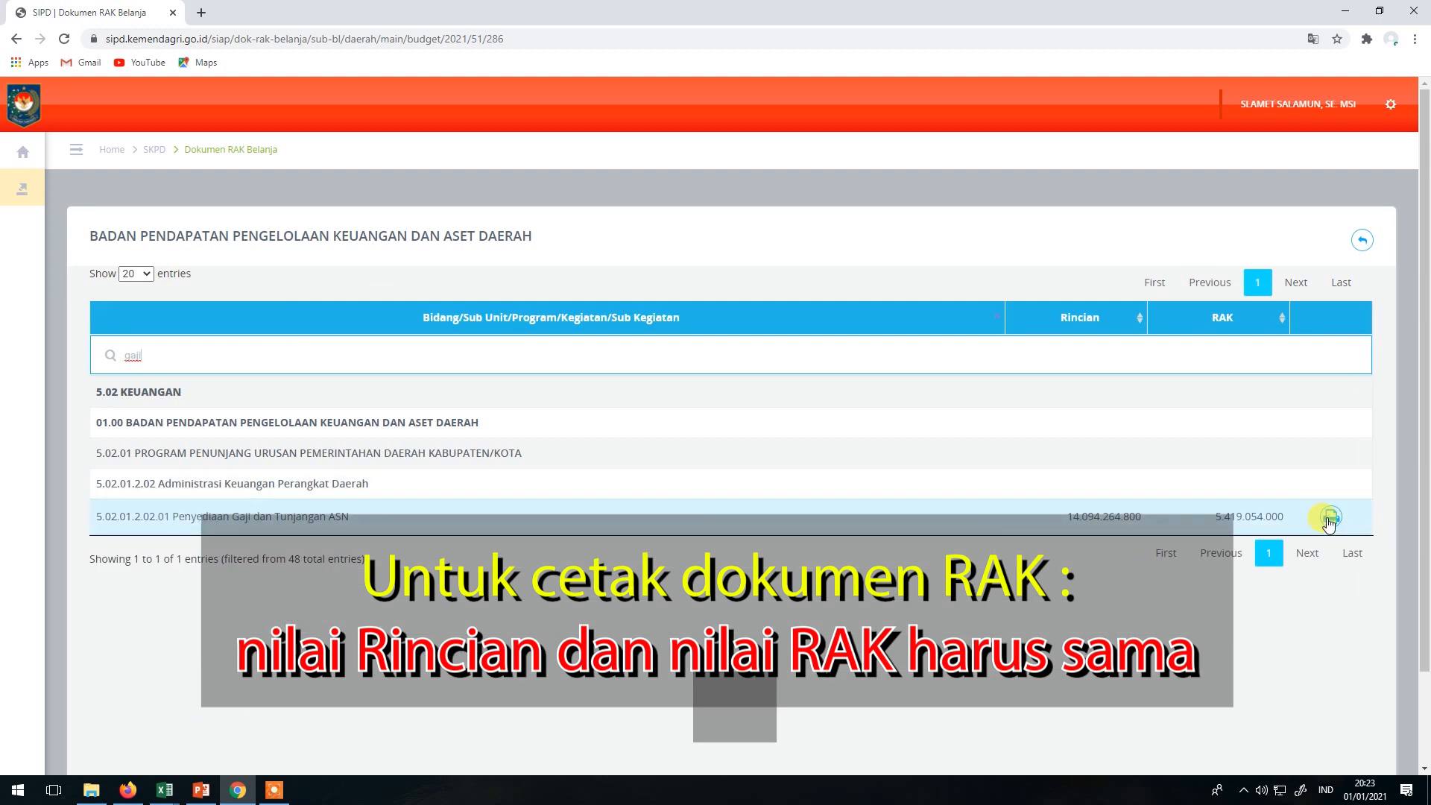
Try printing the salary RAK for the current schedule, then dismiss the cannot-print warning.
{"action": "left_click", "coordinate": [1330, 518]}
{"action": "left_click", "coordinate": [998, 264]}
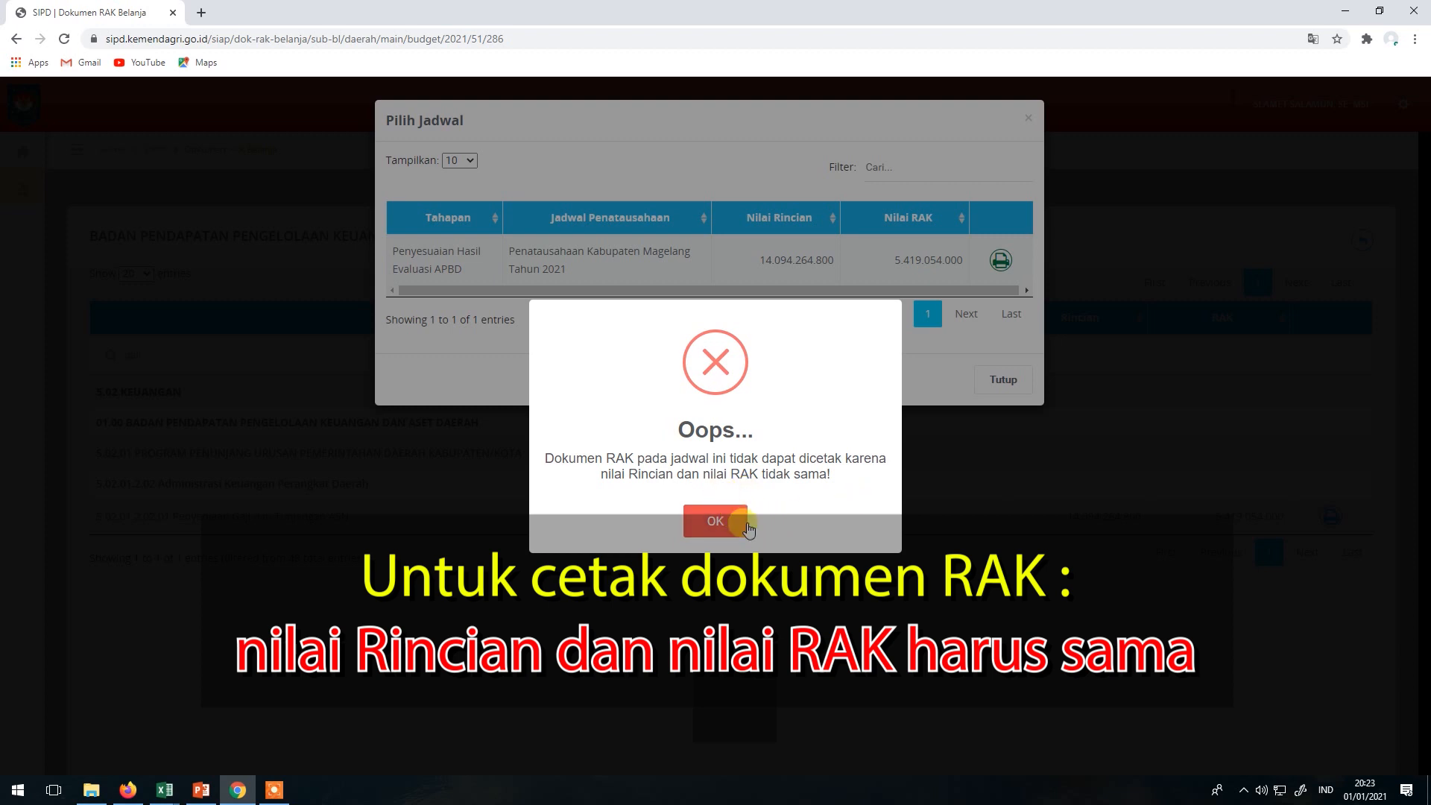
{"action": "left_click", "coordinate": [747, 527]}
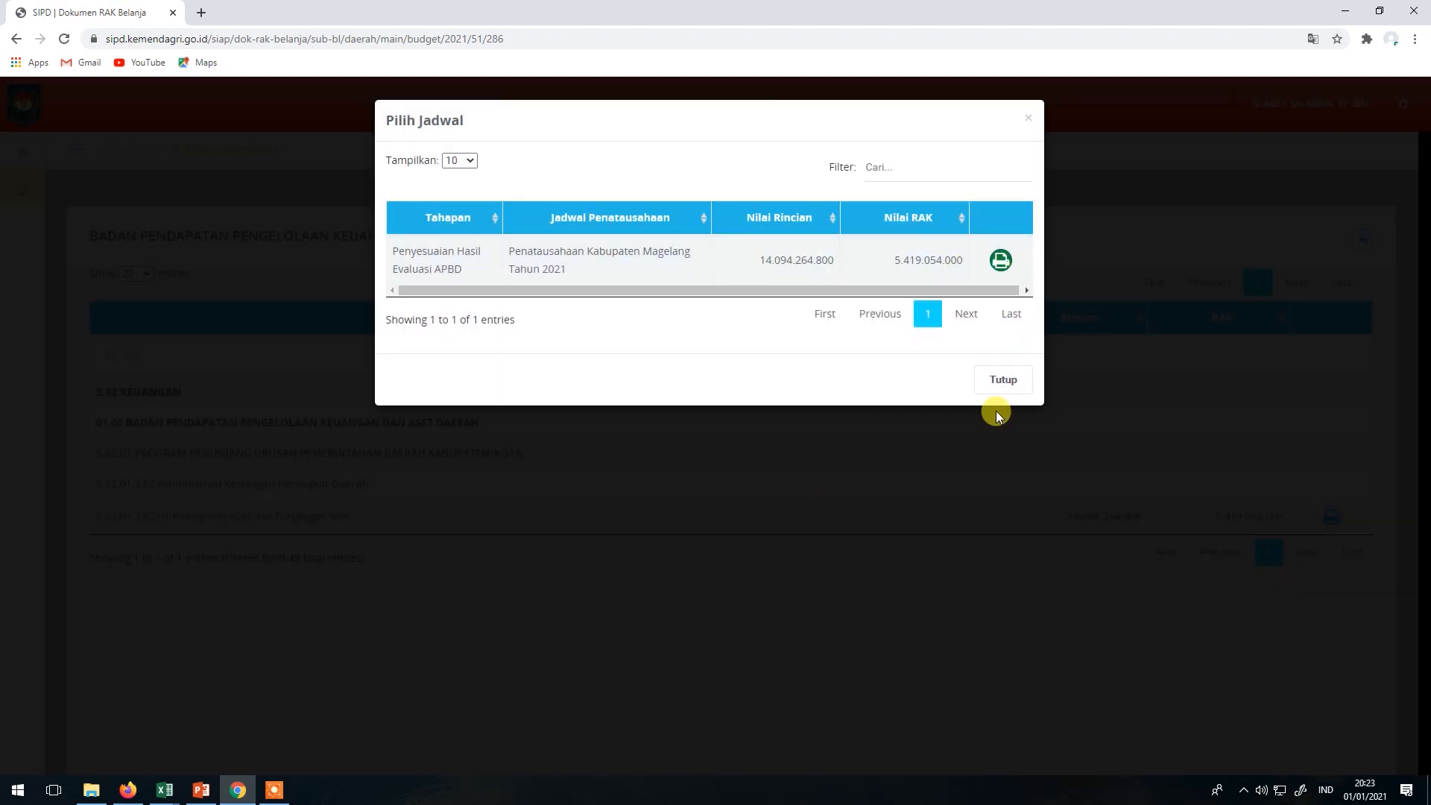
{"action": "left_click", "coordinate": [1002, 379]}
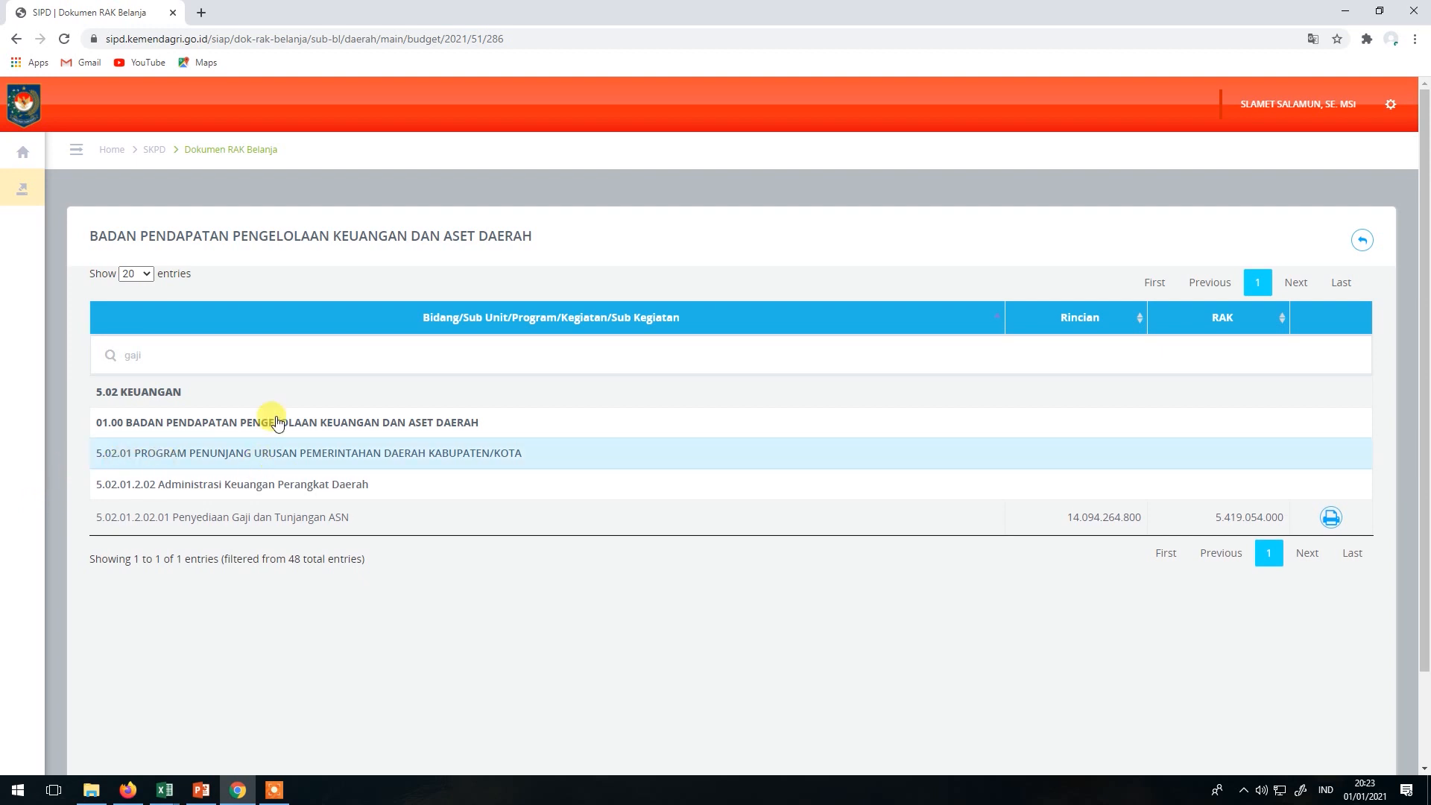
Open Rencana Anggaran Kas > Belanja for BPPKAD and view the 6.964.860 sub-activity's RAK details.
{"action": "left_click", "coordinate": [74, 192]}
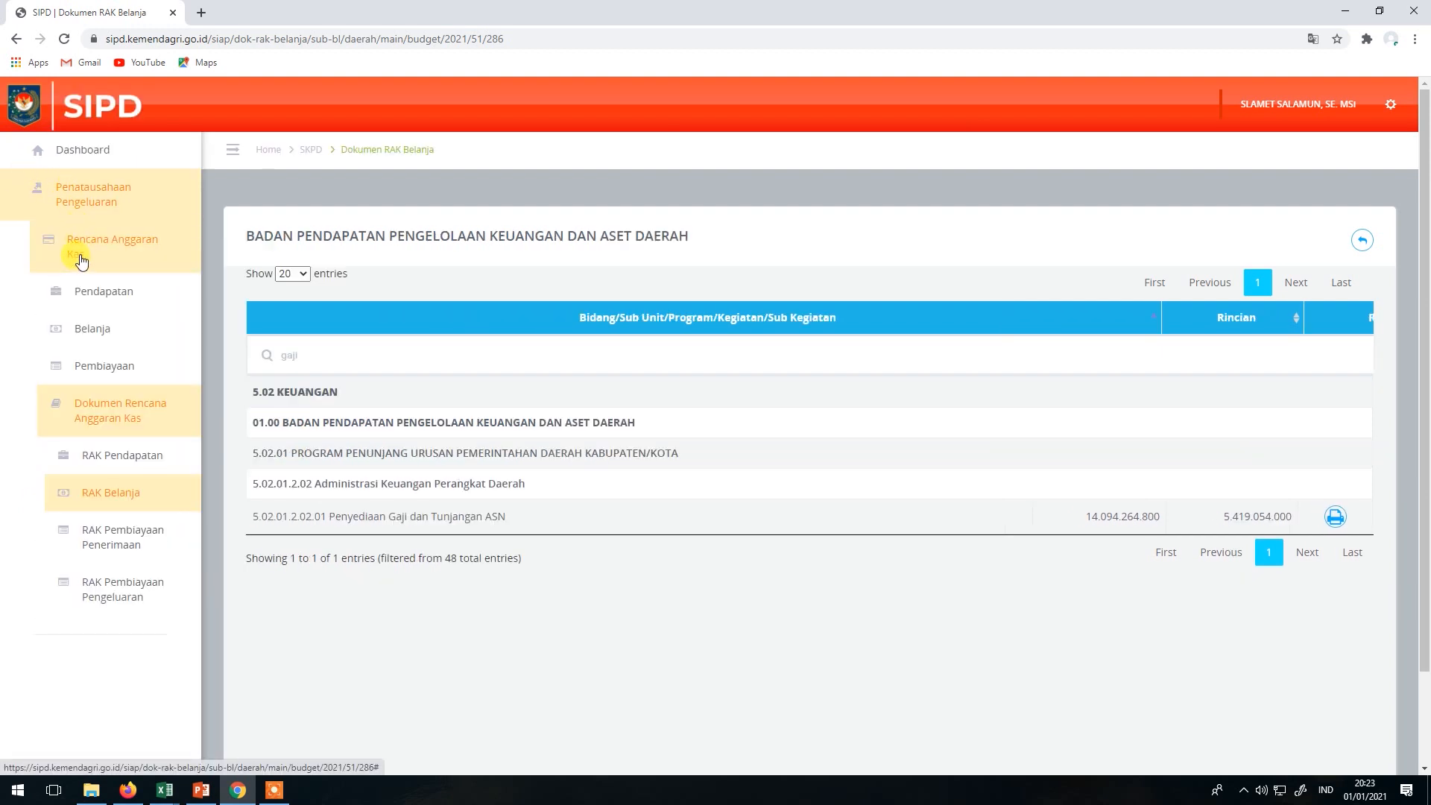
{"action": "left_click", "coordinate": [91, 324]}
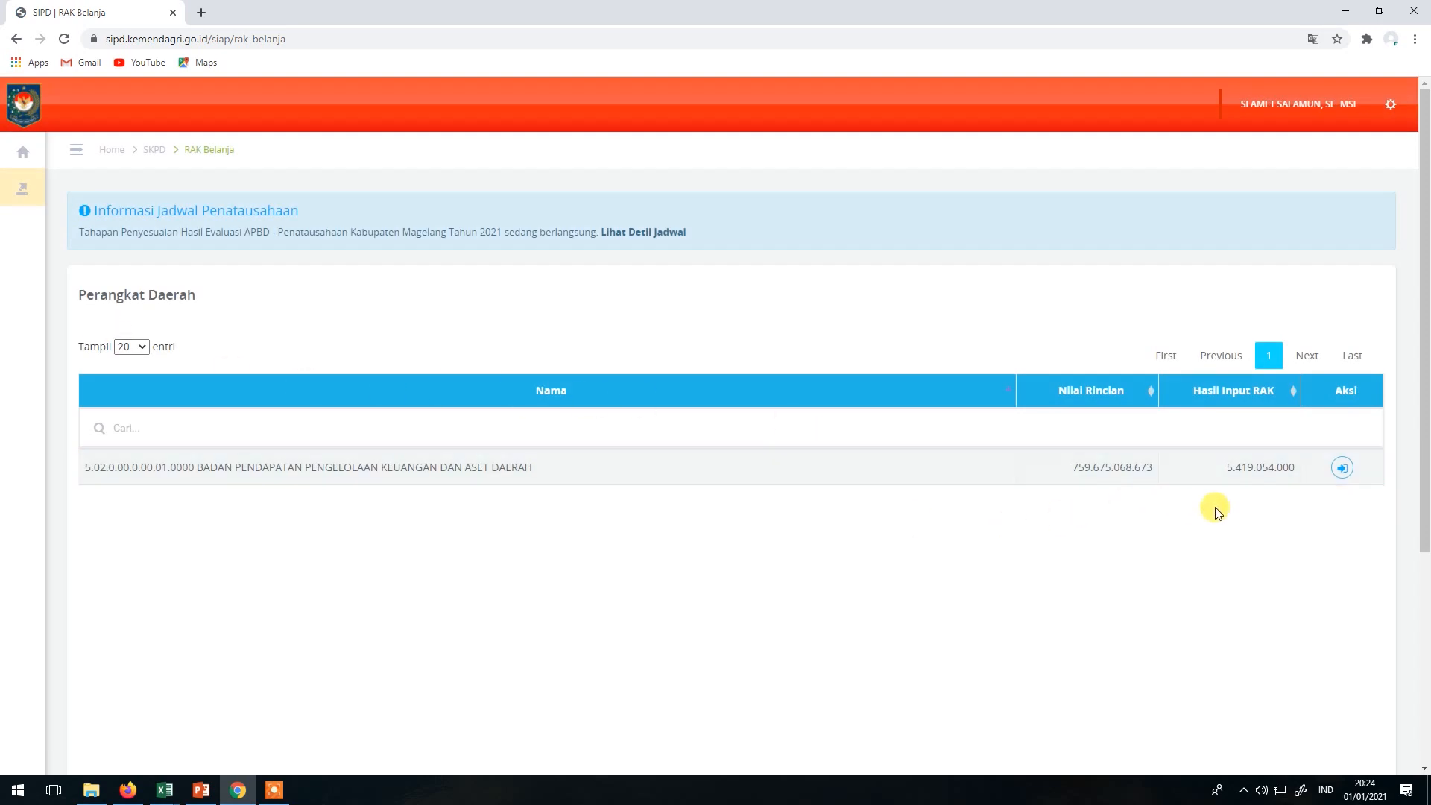
{"action": "left_click", "coordinate": [1341, 467]}
{"action": "left_click", "coordinate": [200, 423]}
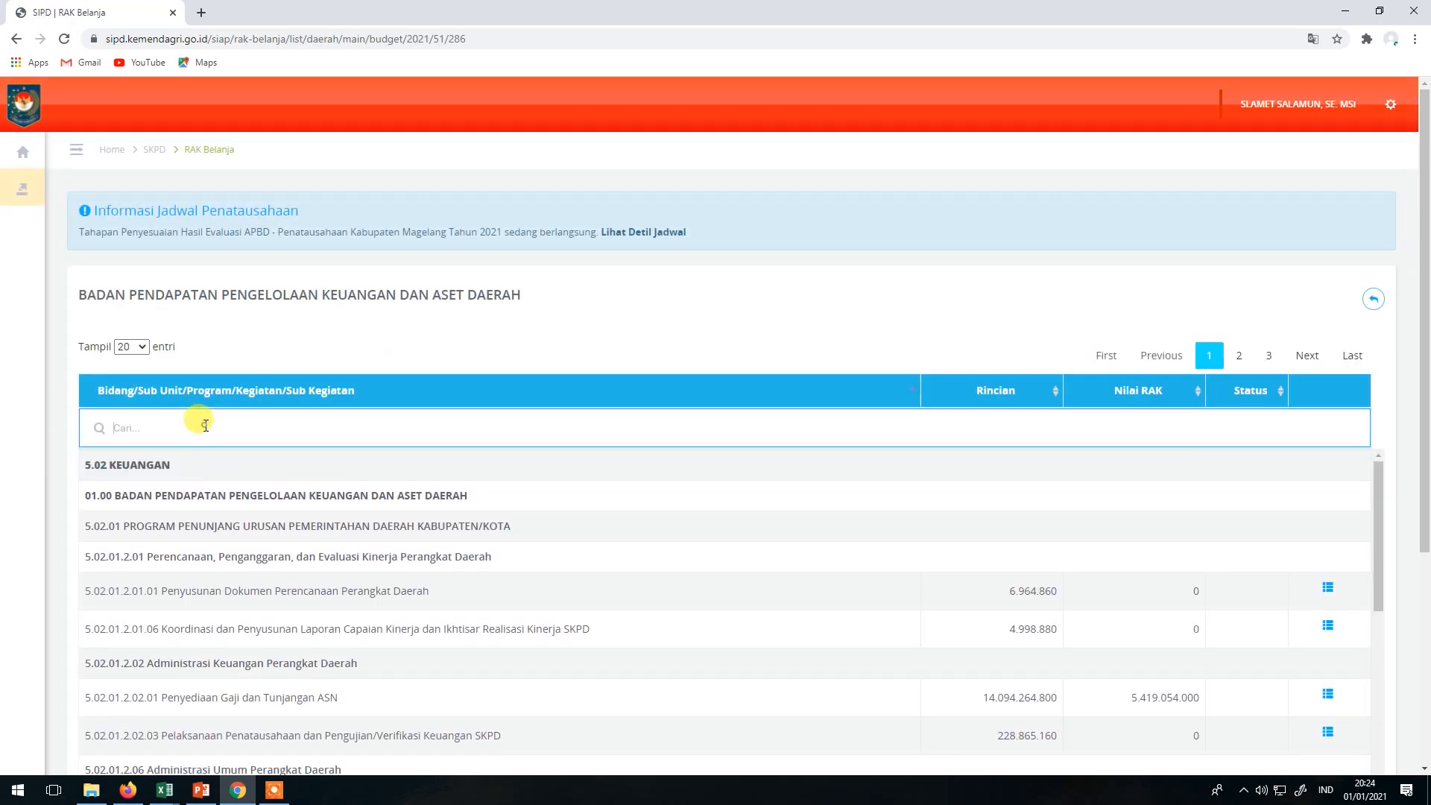
{"action": "scroll", "coordinate": [1364, 547], "scroll_direction": "down", "scroll_amount": 1}
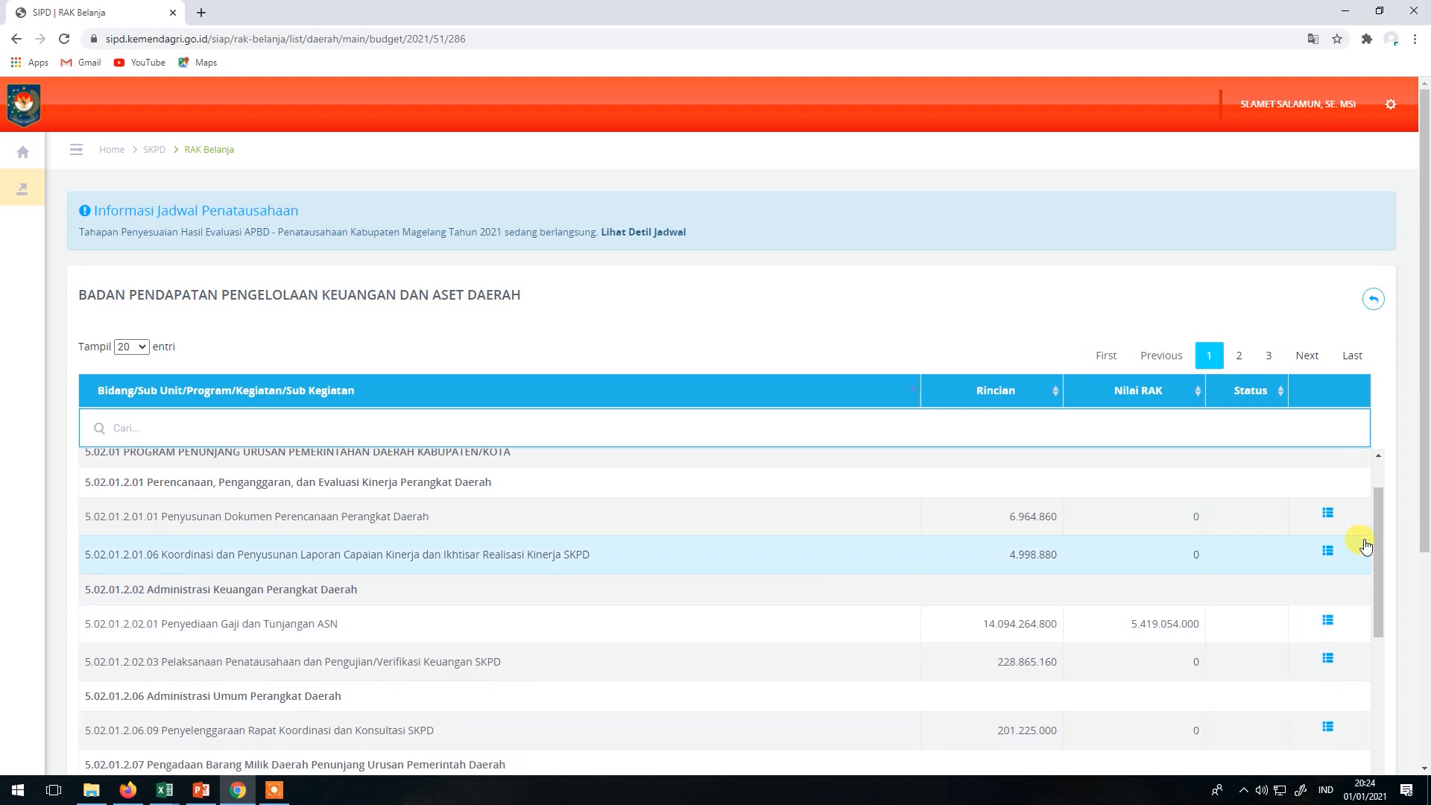
{"action": "left_click", "coordinate": [1327, 514]}
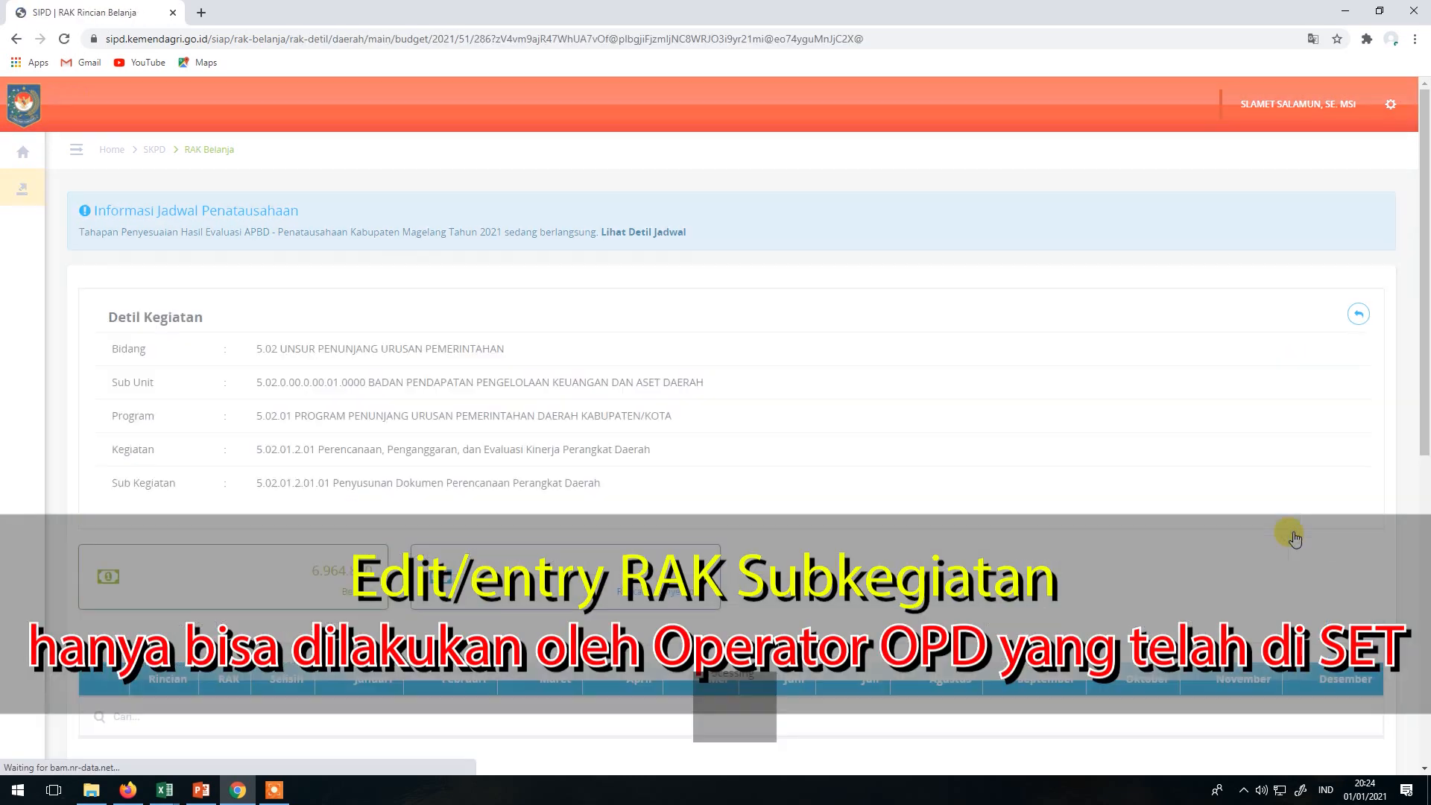
{"action": "scroll", "coordinate": [828, 492], "scroll_direction": "down", "scroll_amount": 5}
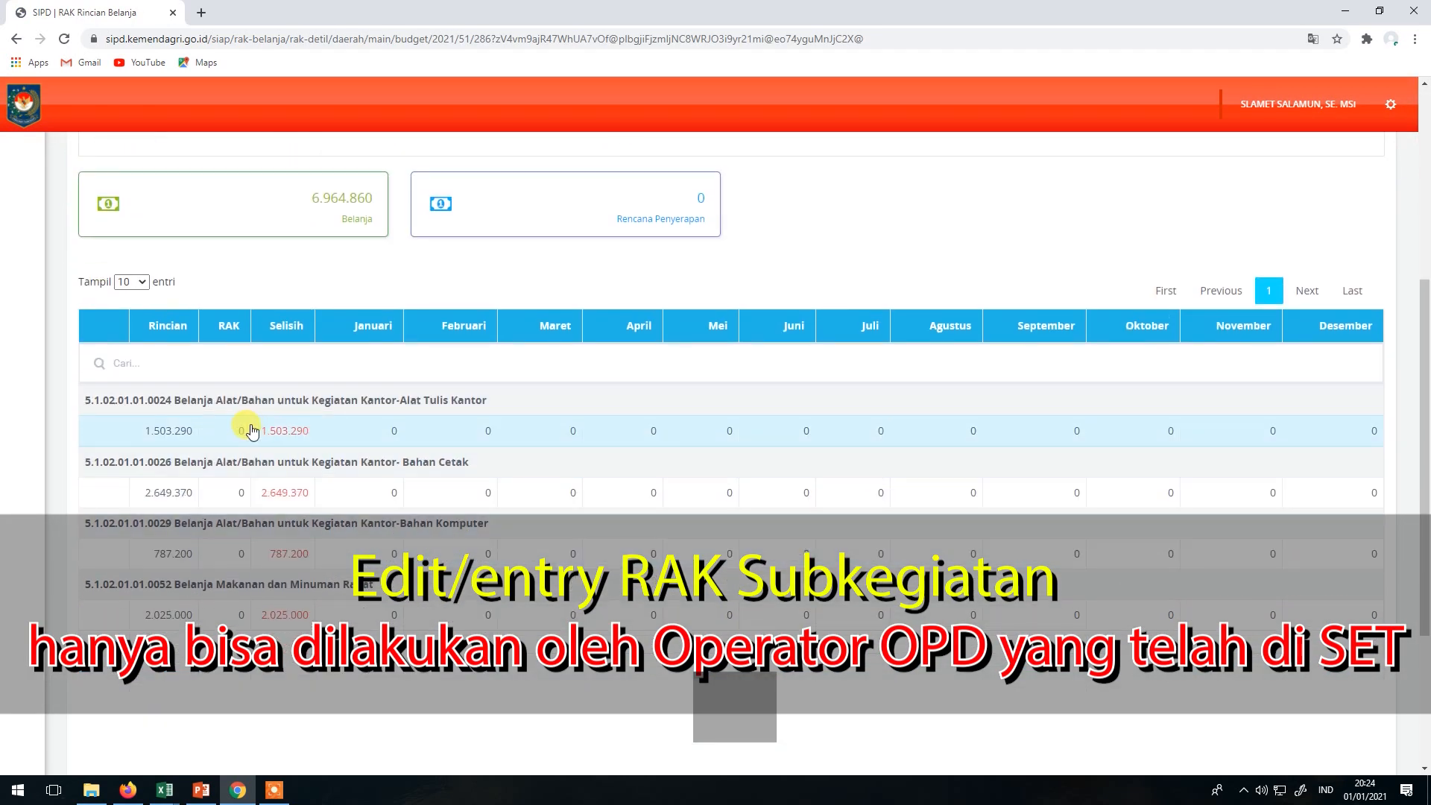